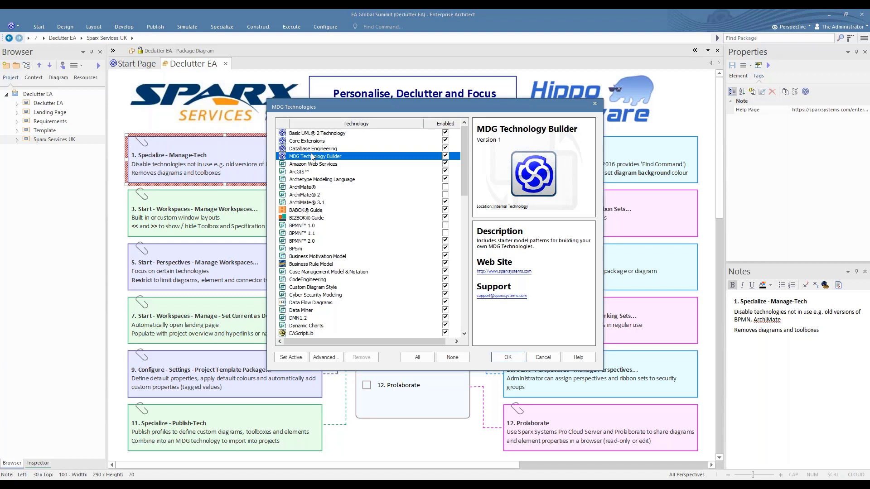
Review the ArchiMate, BPMN 1.0 and SysML 1.2 technology details, then cancel MDG Technologies unchanged.
left_click(304, 188)
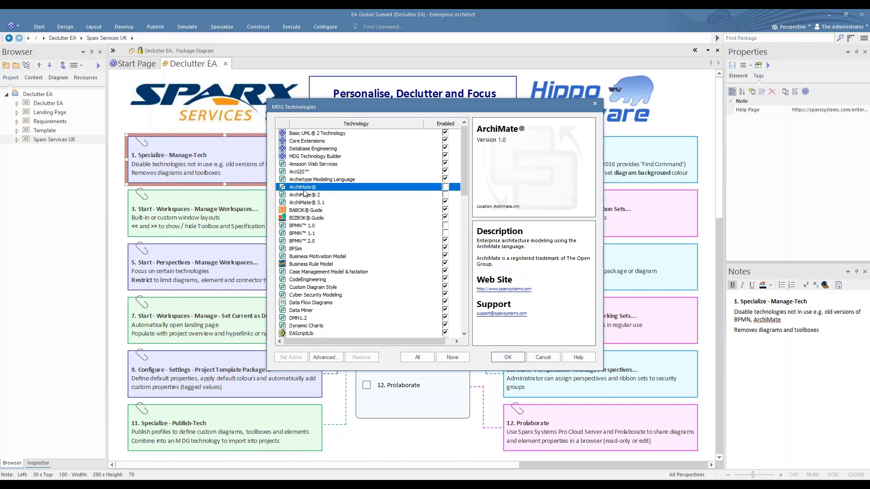
left_click(303, 226)
scroll(312, 229, "down", 5)
scroll(318, 229, "down", 10)
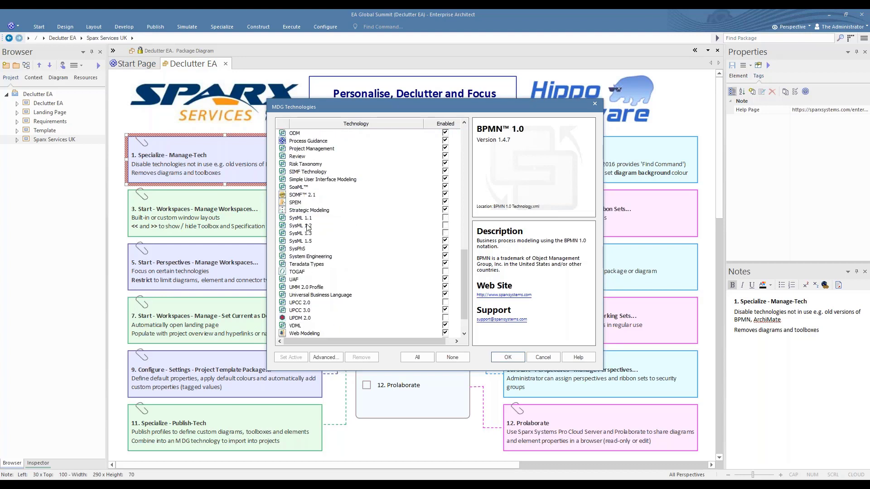
left_click(307, 227)
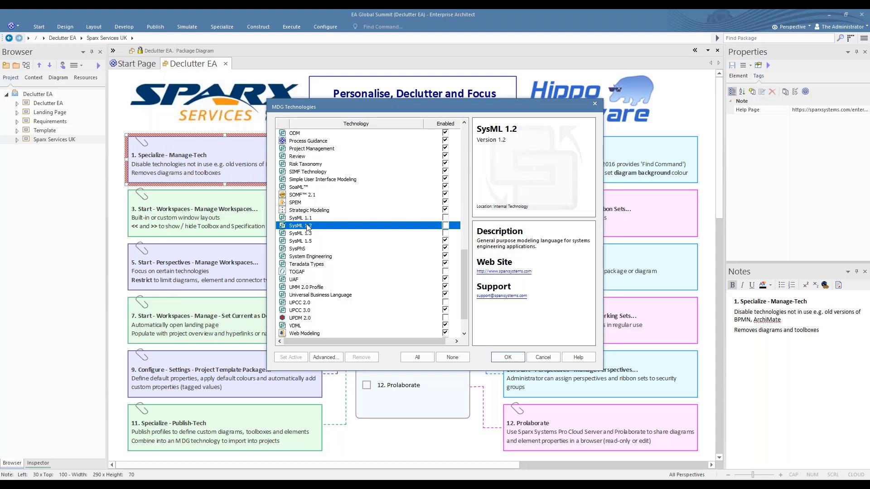
left_click(543, 358)
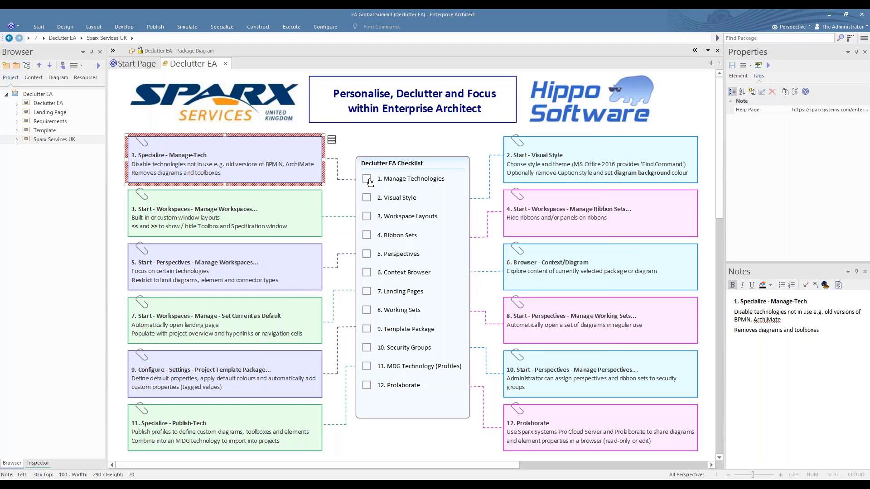
Tick '1. Manage Technologies', select the Visual Style note, and open Start > Visual Style.
left_click(369, 181)
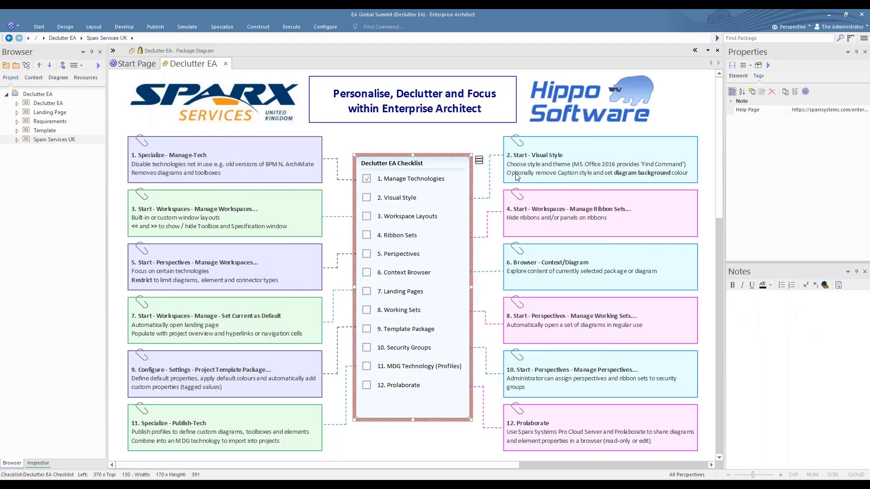
left_click(565, 162)
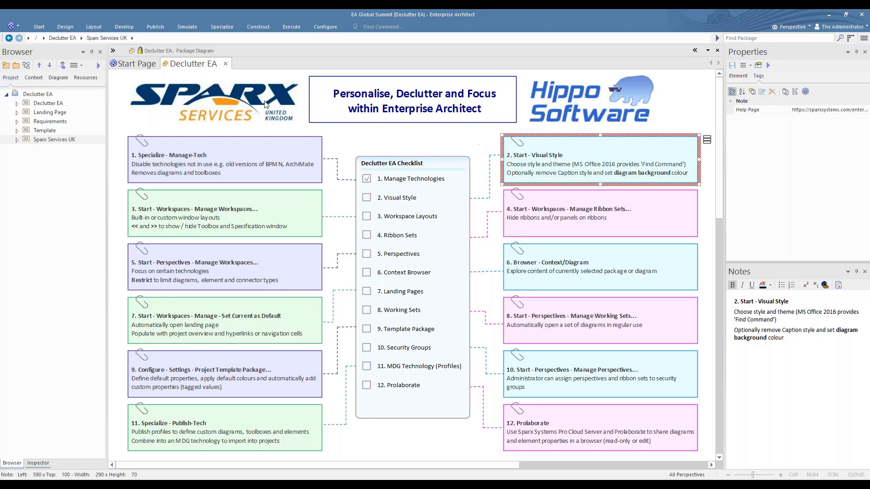
left_click(40, 28)
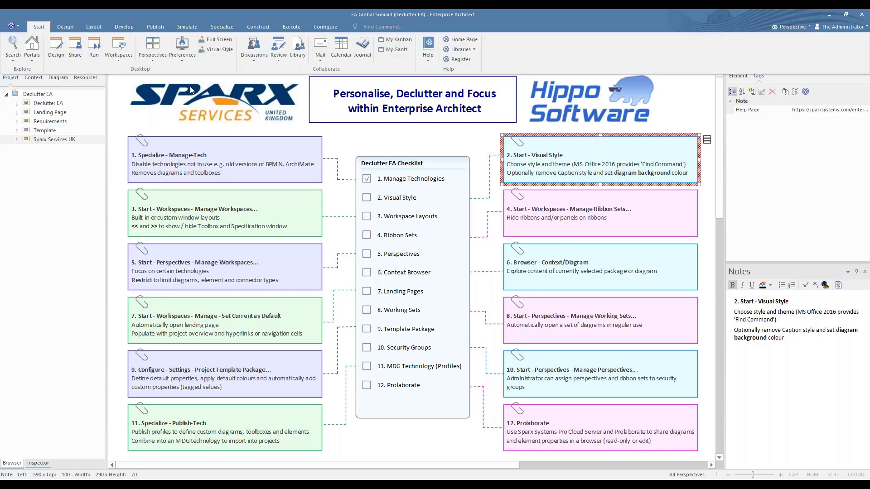
left_click(216, 49)
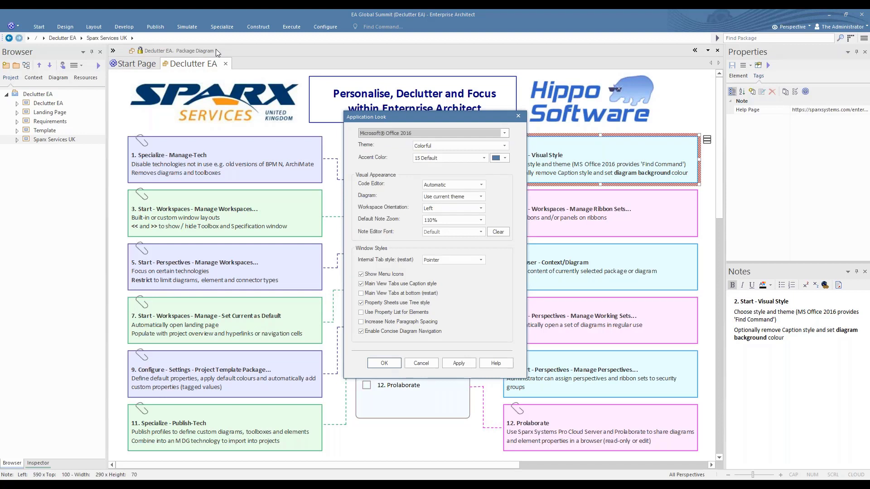
Browse the Application Look style list, then cancel, keeping Microsoft Office 2016.
left_click(504, 133)
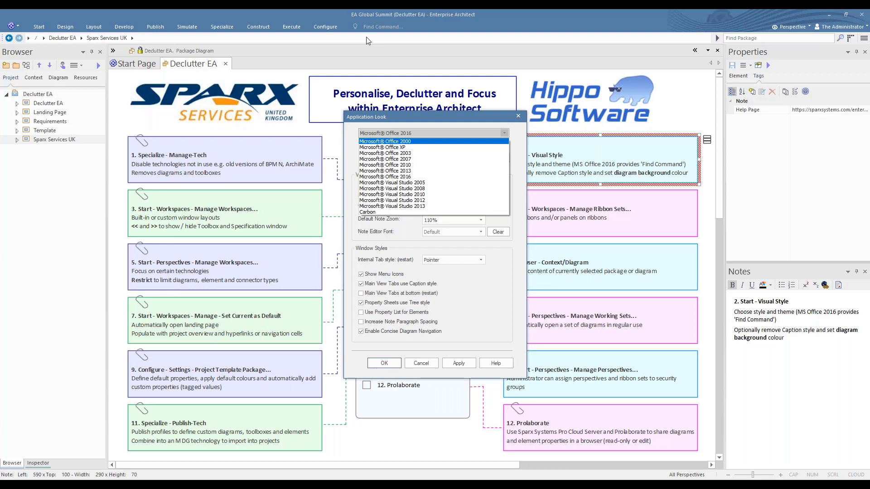
left_click(431, 366)
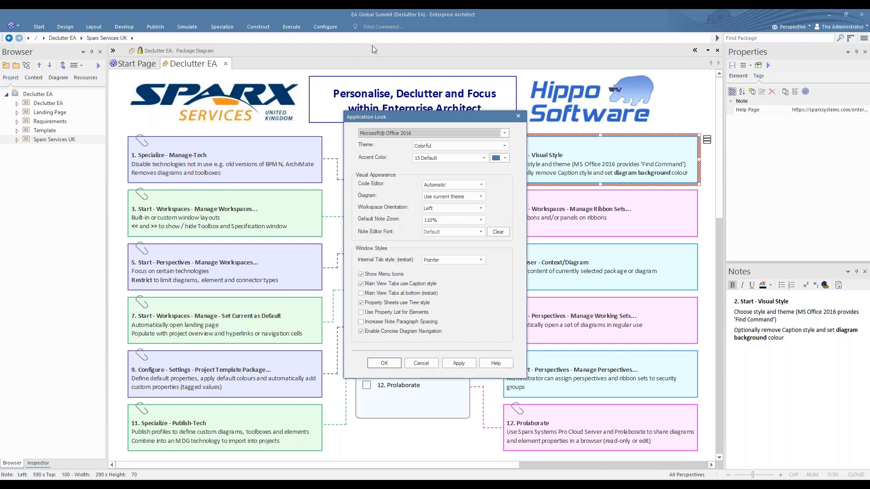
left_click(416, 365)
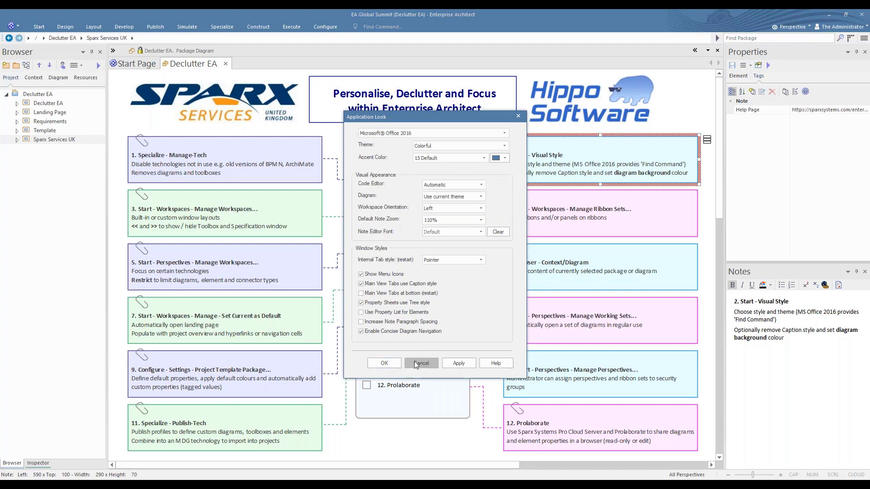
Search 'Visu' in Find Command and run Visual Style to reopen Application Look.
left_click(370, 26)
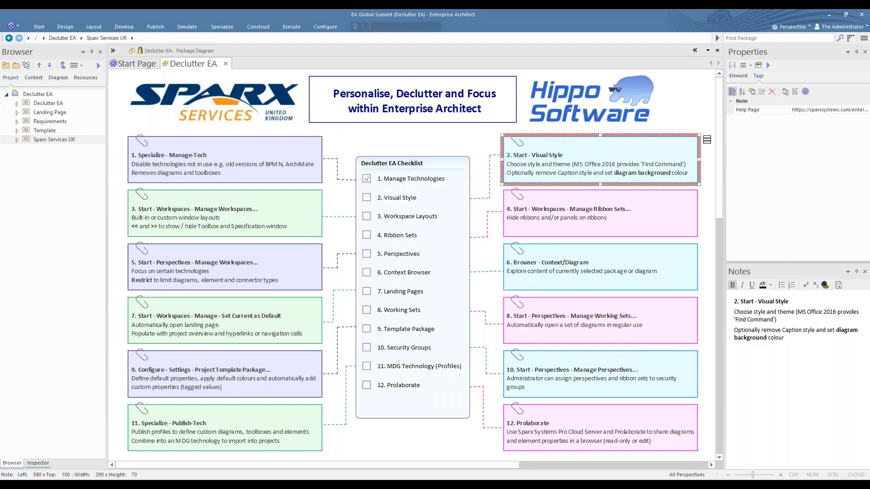
type("Vis")
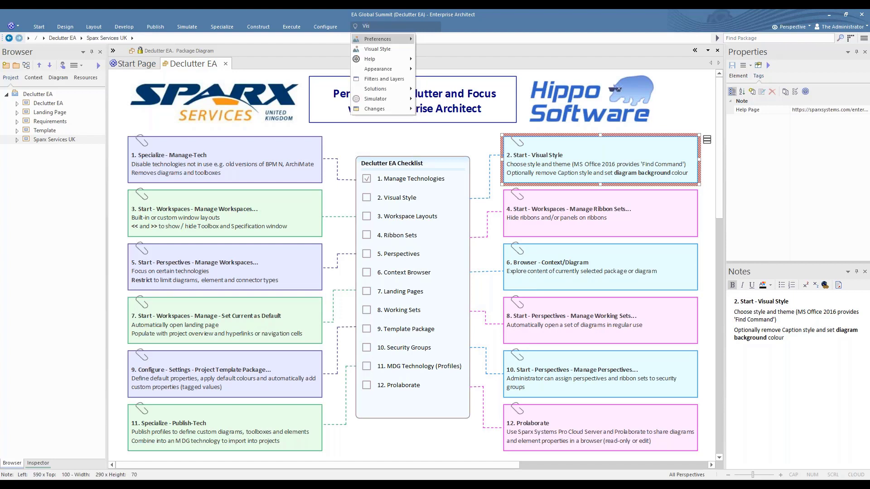
type("ua")
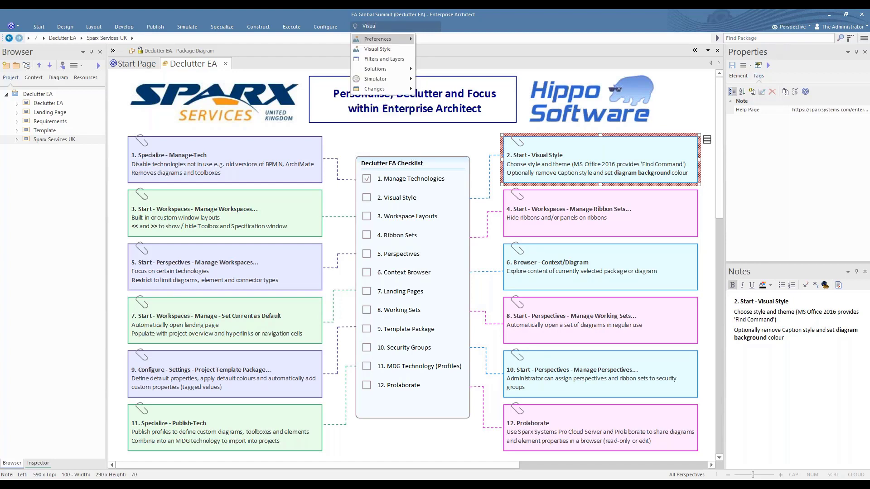
left_click(377, 49)
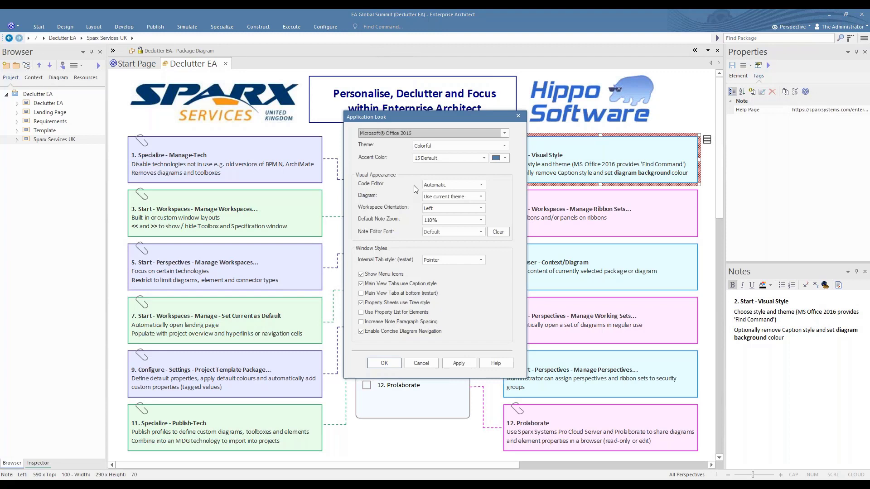
Apply the Dark Gray theme, then switch back and apply the Colorful theme.
left_click(504, 146)
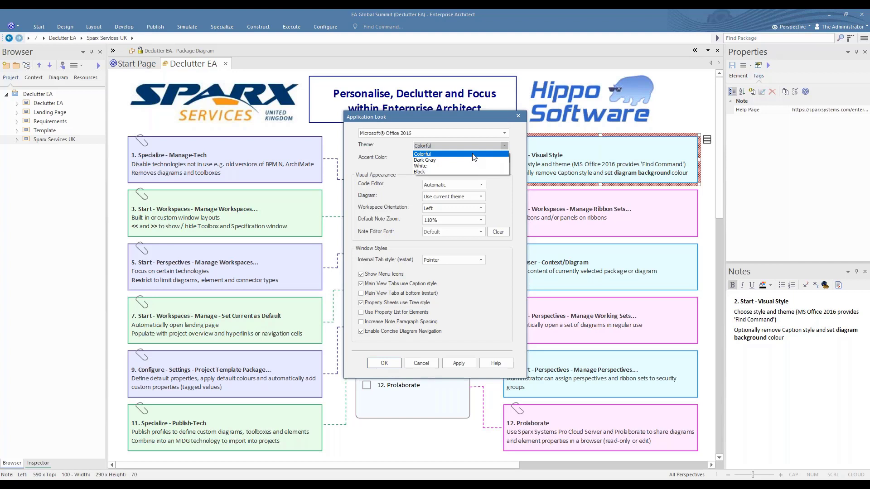
left_click(451, 162)
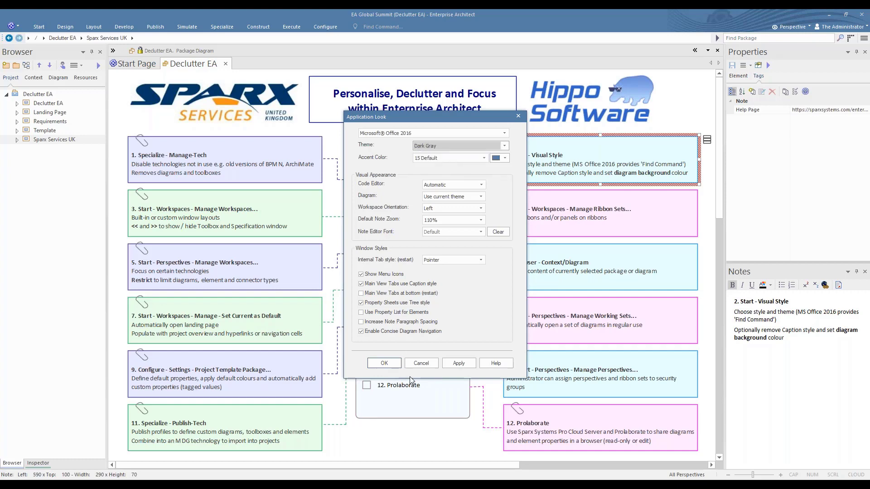
left_click(458, 363)
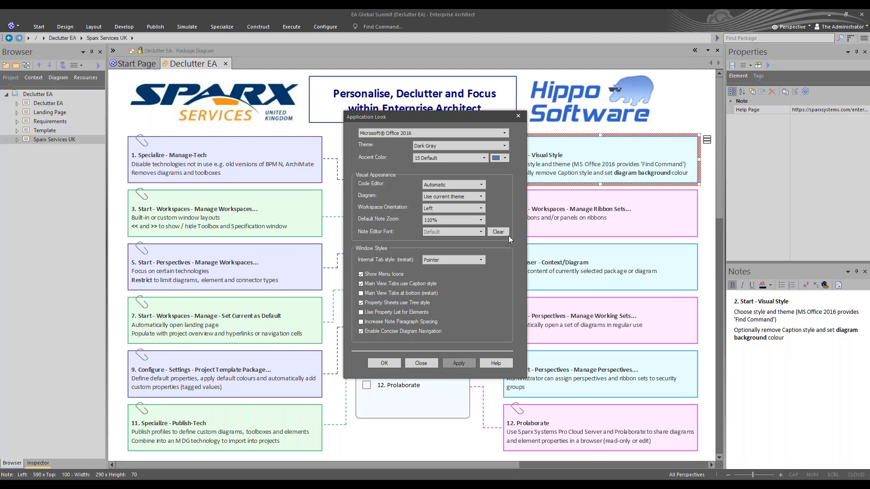
left_click(505, 144)
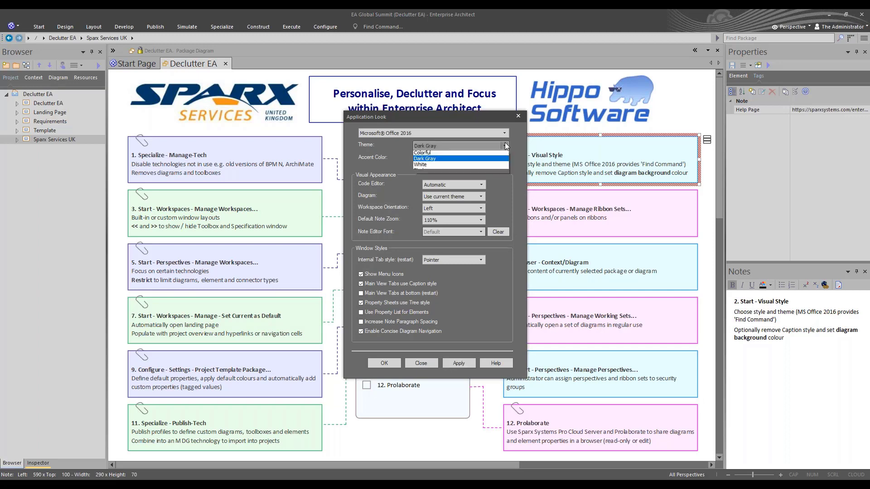
left_click(448, 153)
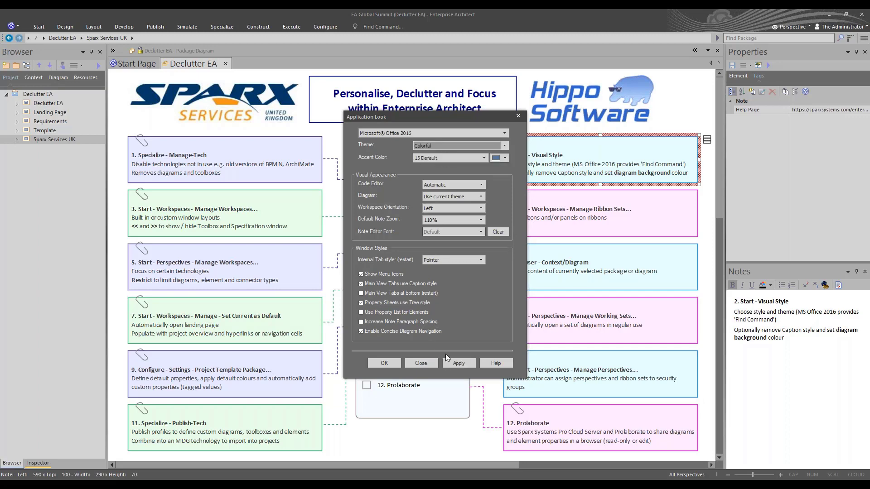
left_click(458, 363)
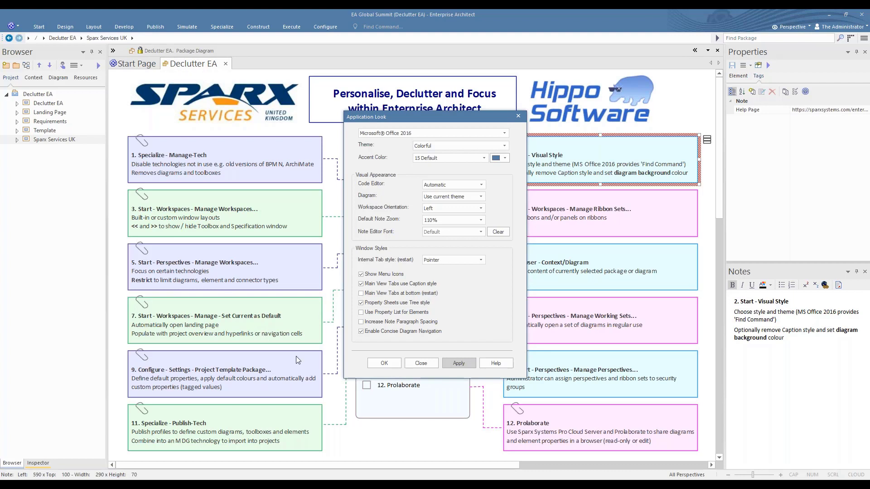
Apply Main View Tabs without Caption style, re-enable Caption style, and confirm with OK.
left_click(361, 284)
left_click(466, 363)
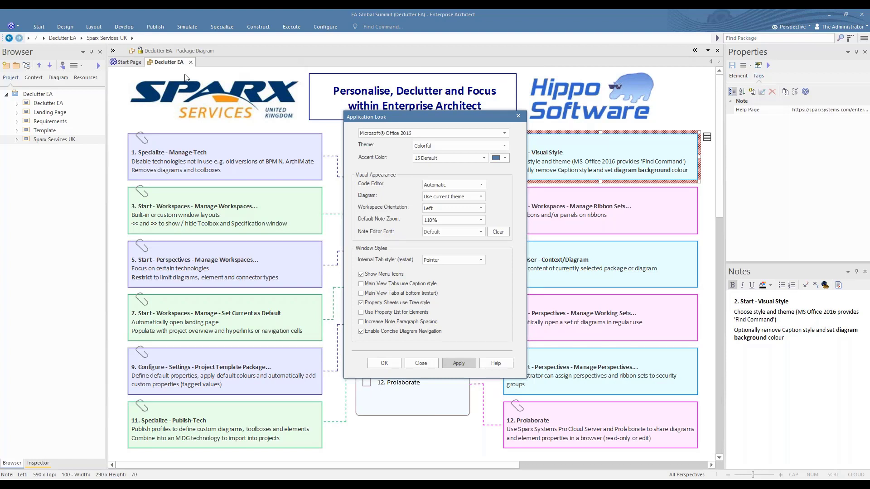
left_click(361, 284)
left_click(458, 362)
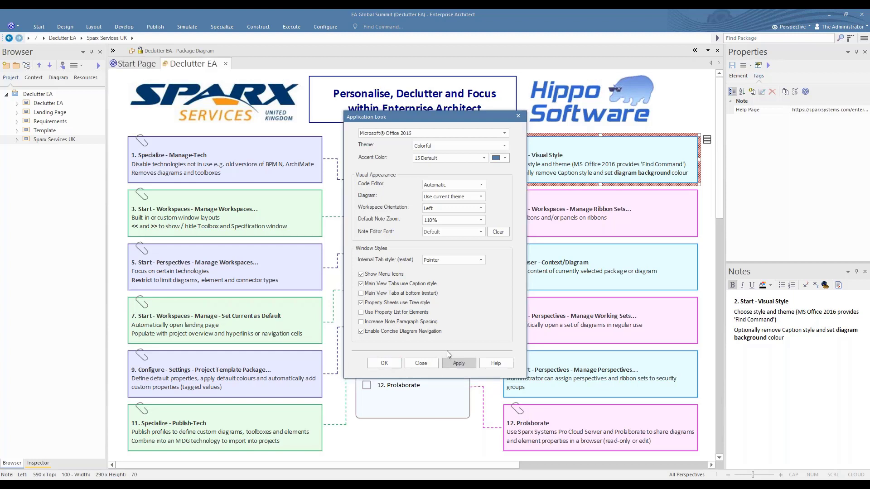
left_click(384, 362)
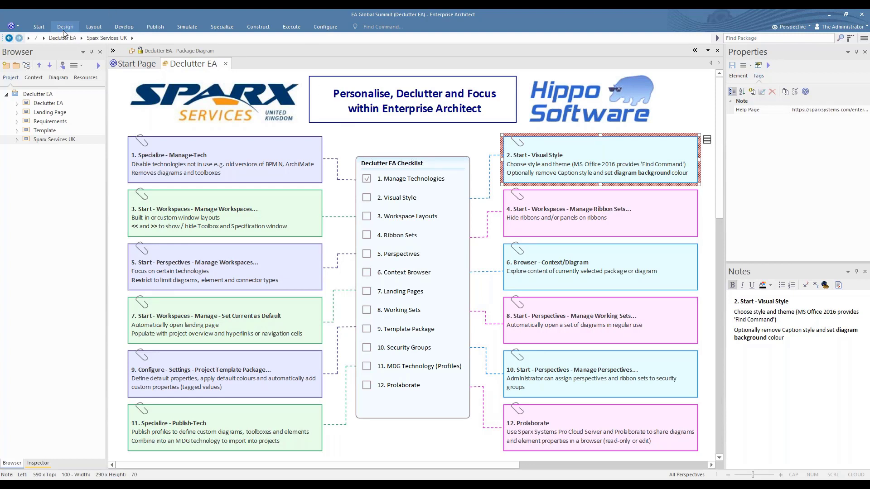
Open Preferences at the Diagram Gradients and Background page.
left_click(40, 28)
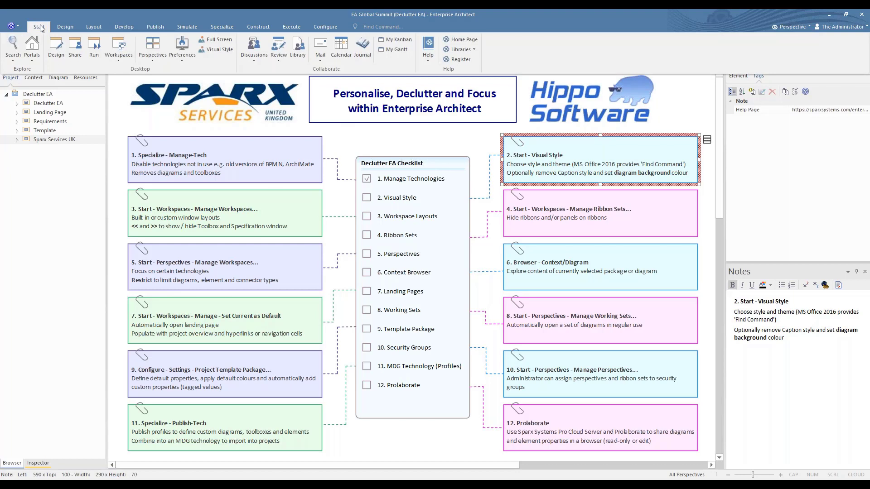
left_click(184, 44)
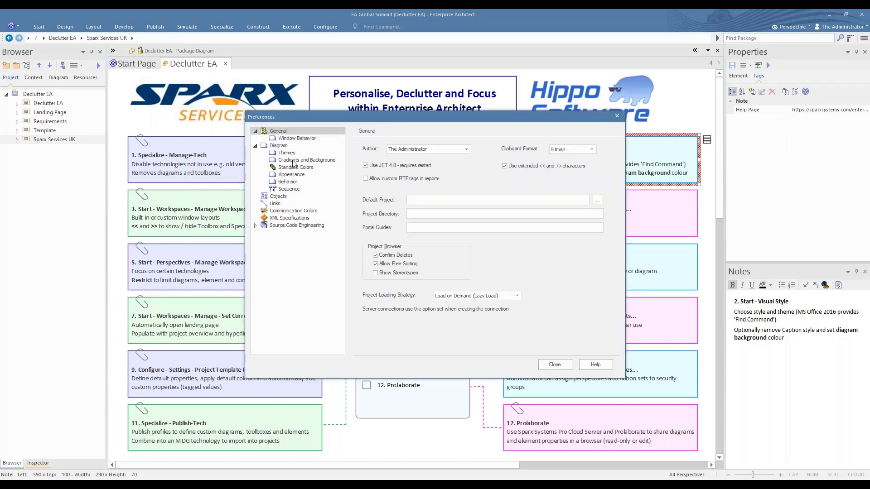
left_click(294, 161)
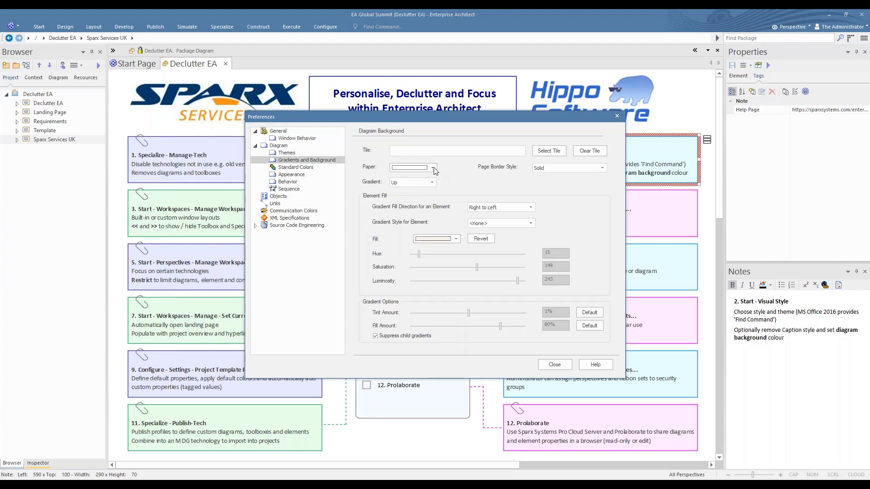
Try Spring Green and Medium Orchid paper colours, settle on white, then close Preferences.
left_click(433, 168)
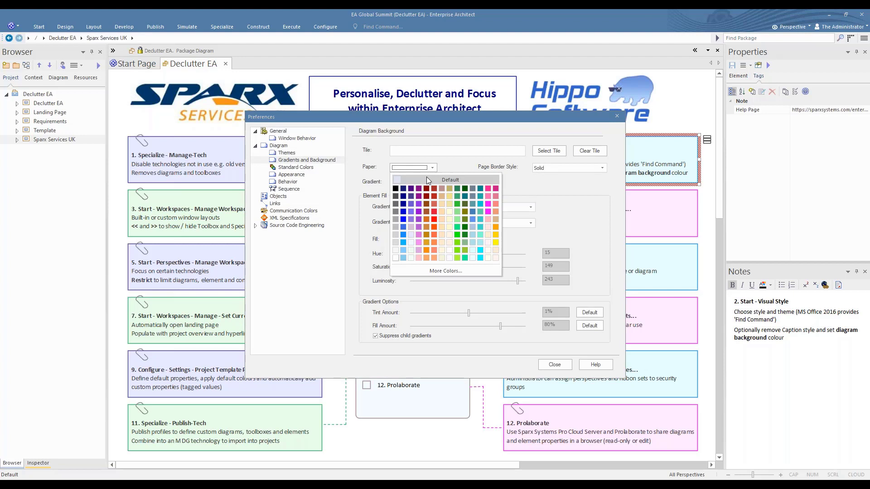
left_click(428, 180)
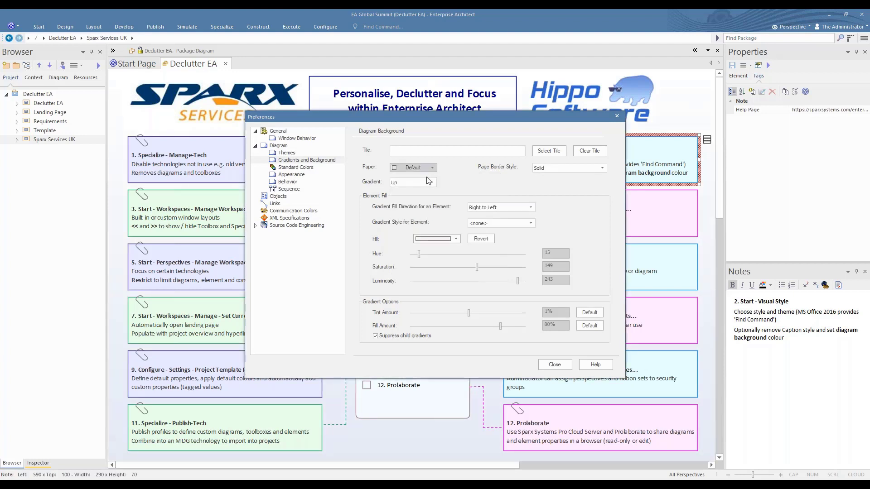
left_click(433, 168)
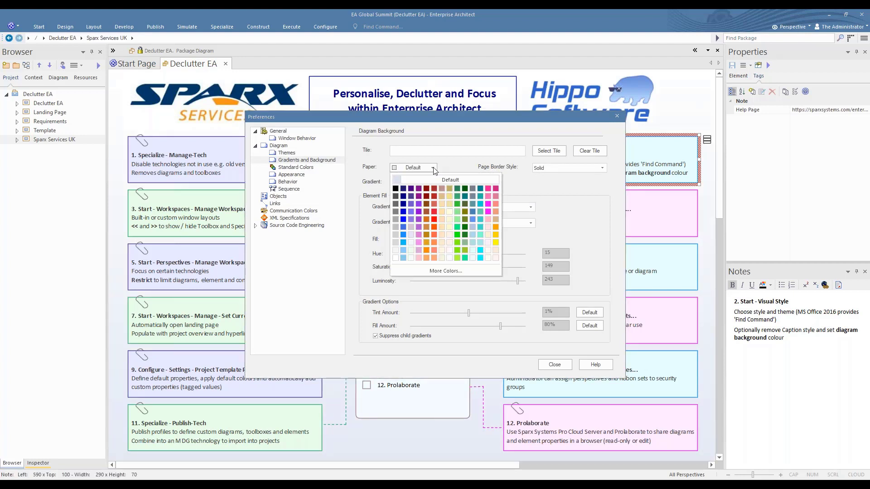
left_click(458, 228)
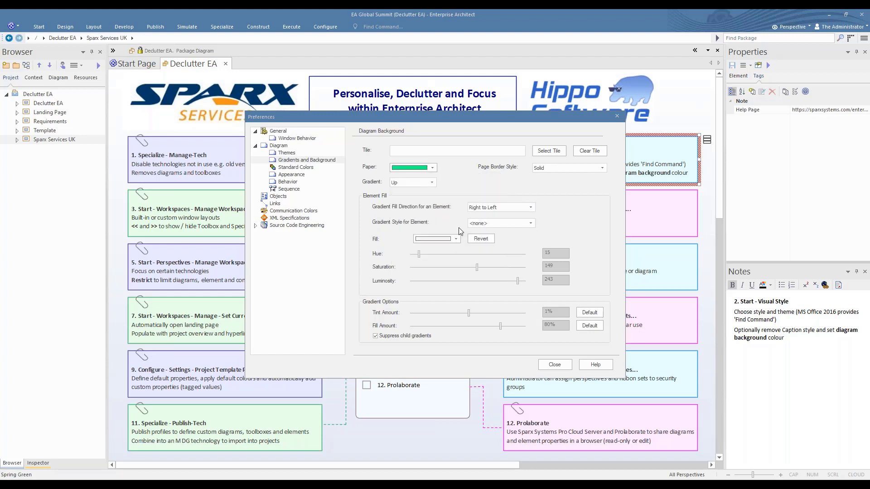
left_click(433, 167)
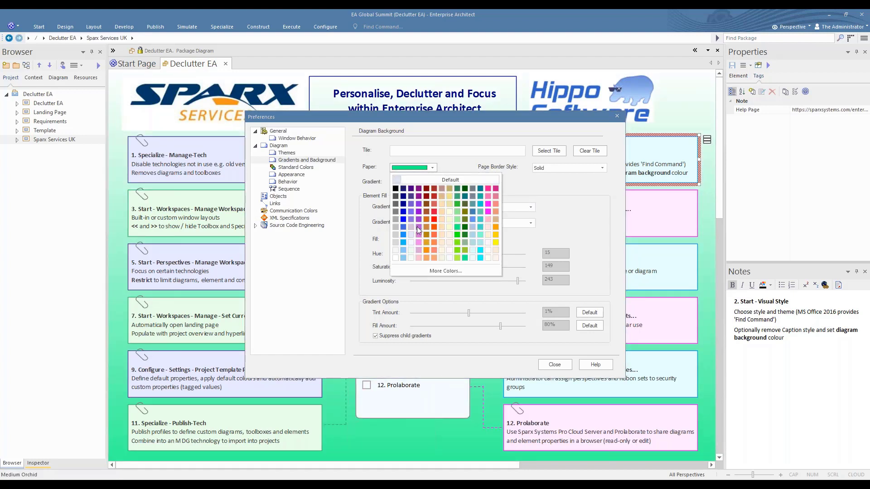
left_click(417, 226)
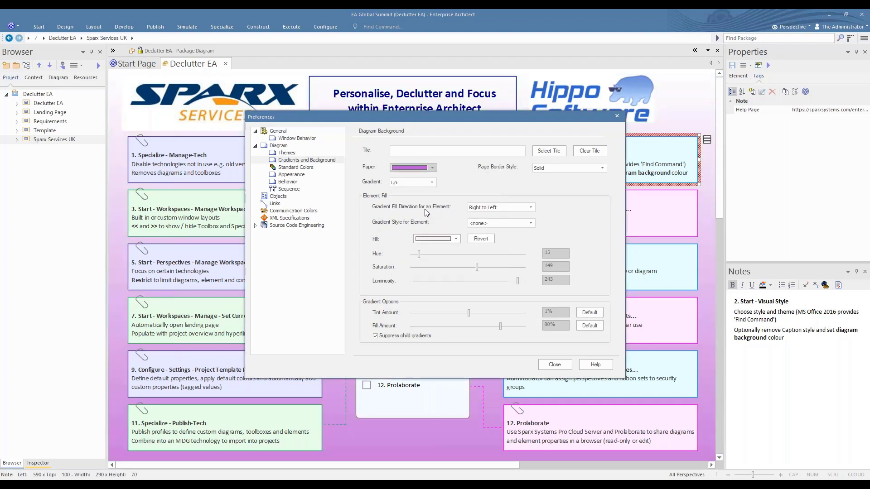
left_click(433, 168)
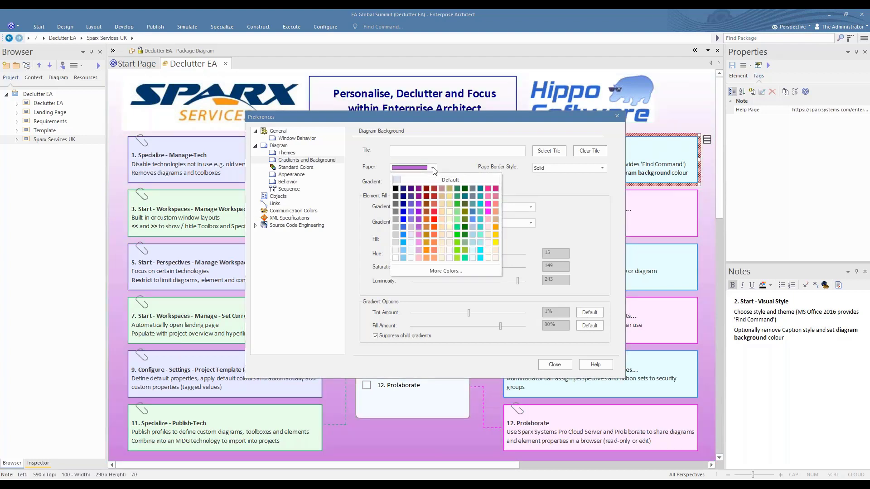
left_click(396, 258)
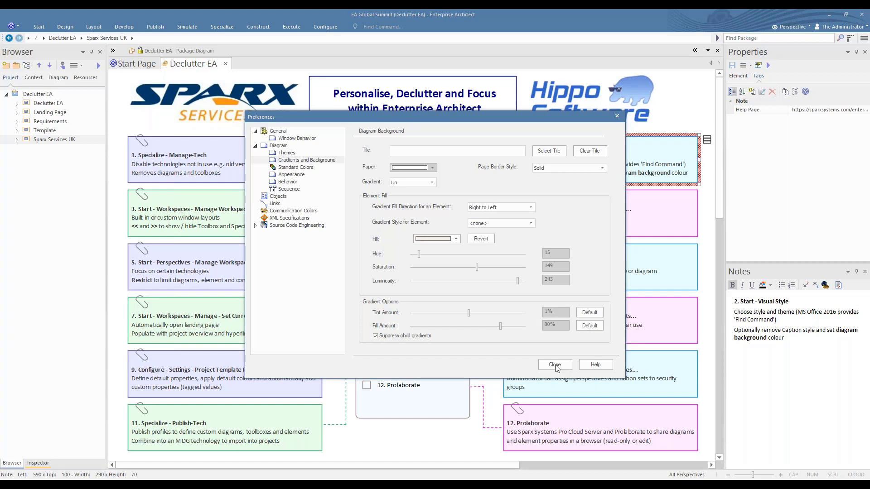
left_click(555, 365)
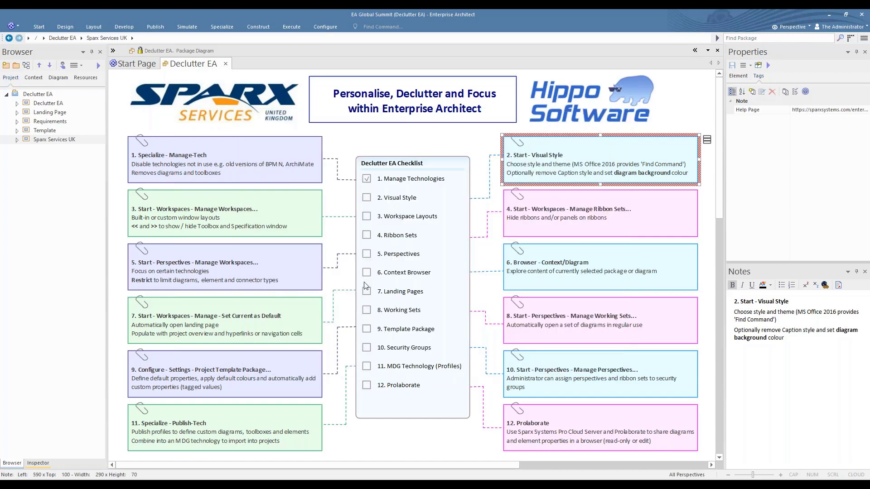
Tick '2. Visual Style' on the checklist and select the '3. Start - Workspaces' note.
left_click(366, 198)
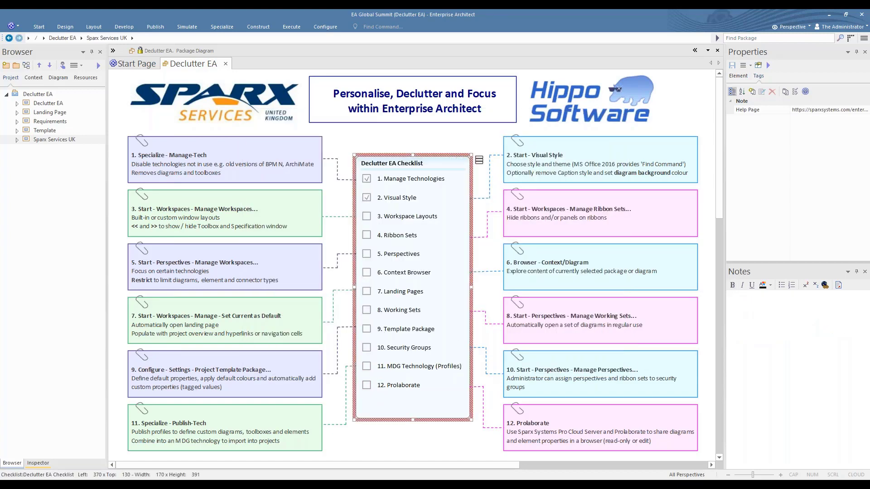
left_click(278, 219)
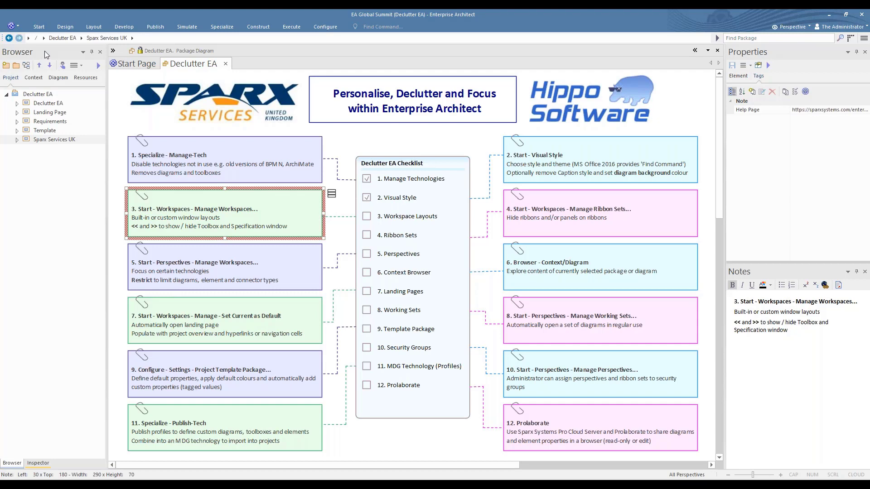
Undock the Browser and Properties windows and dock Properties together with Notes on the right.
left_click_drag(46, 55, 550, 29)
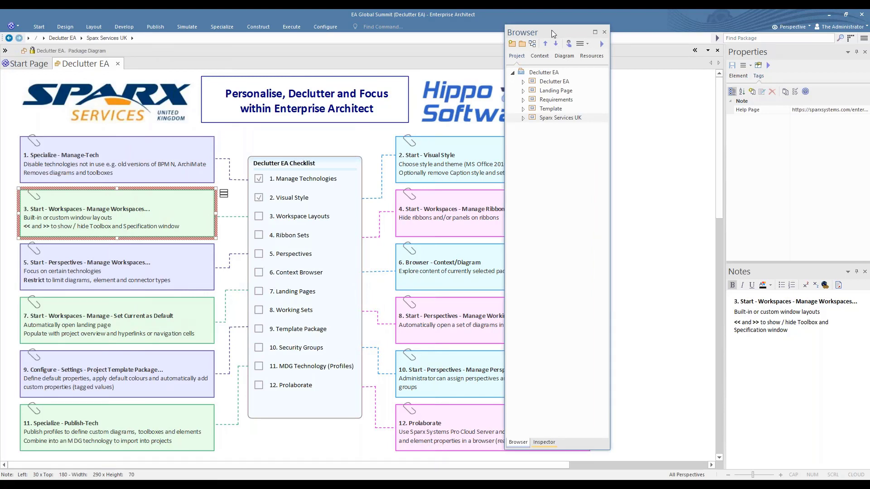
left_click_drag(557, 32, 380, 259)
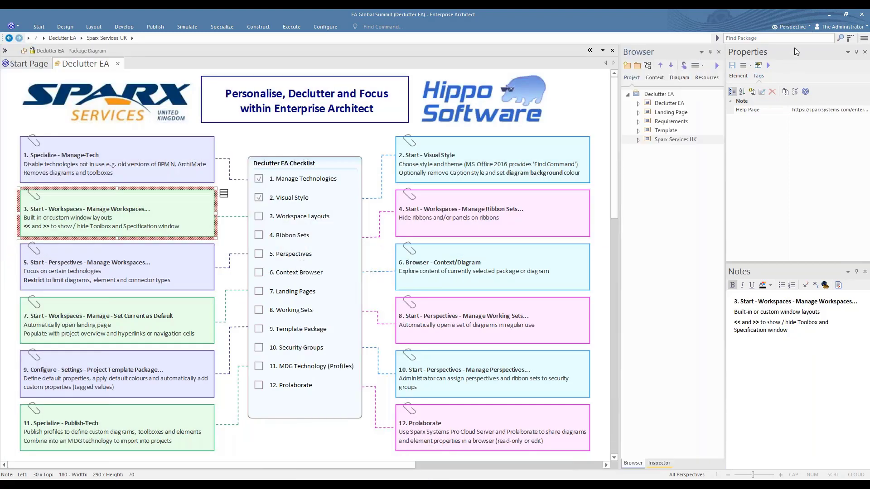
left_click_drag(797, 48, 673, 259)
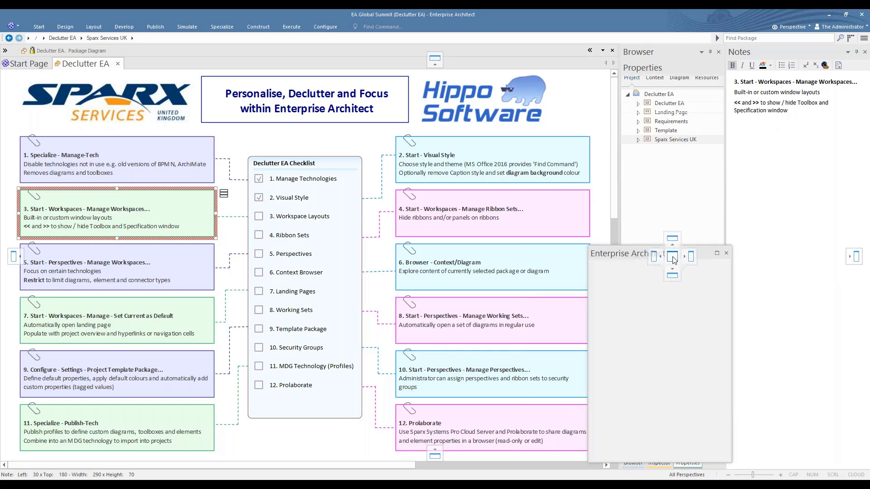
left_click(633, 463)
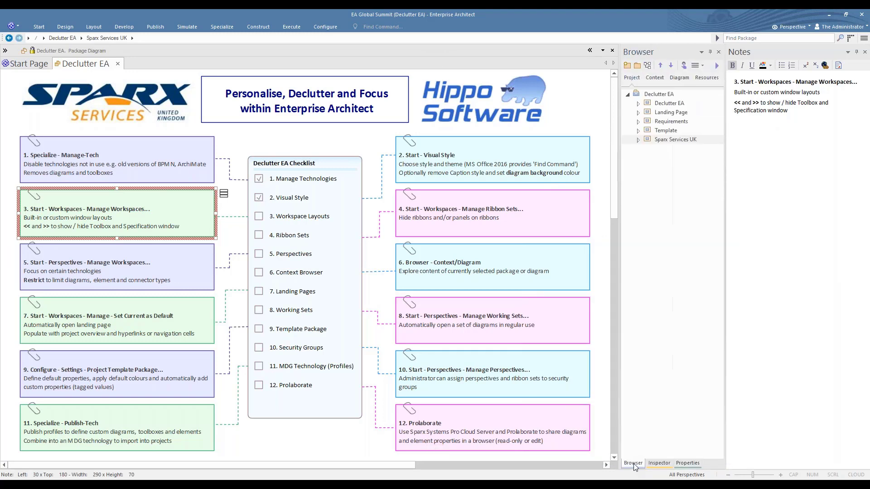
left_click(687, 463)
left_click_drag(687, 464, 820, 261)
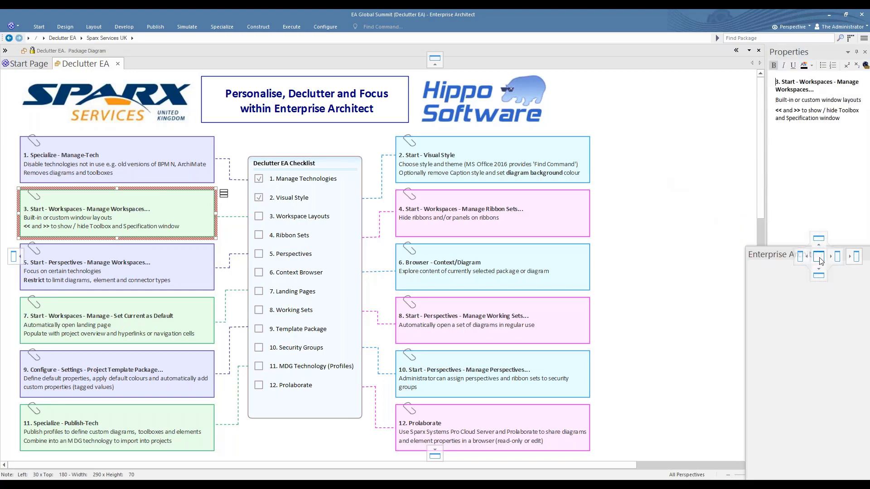
Toggle the Browser's auto-hide off again, then close the Browser and Inspector windows.
left_click(778, 463)
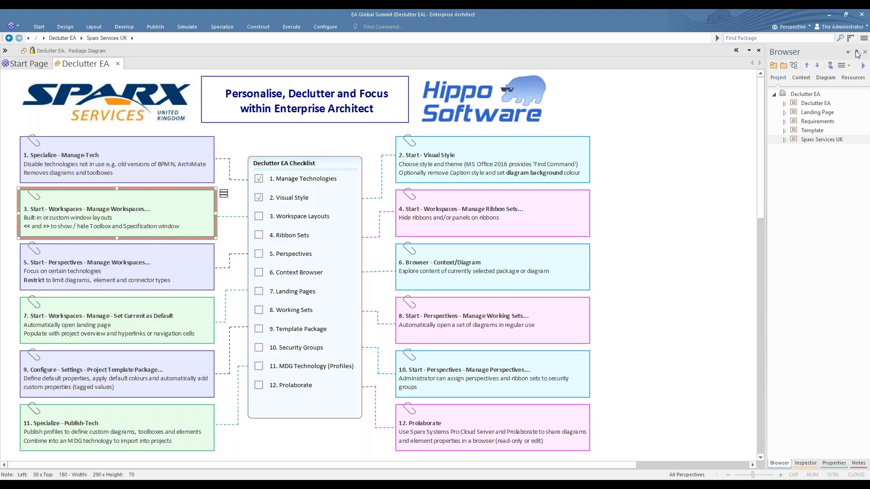
left_click(857, 54)
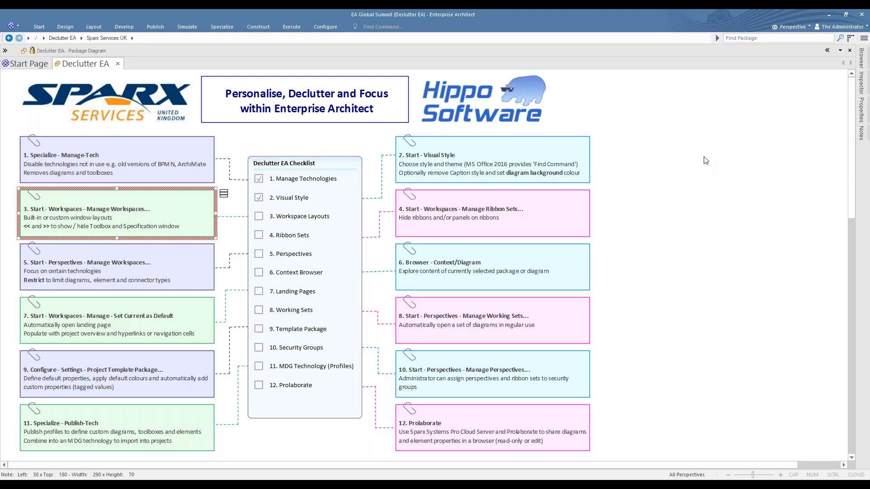
mouse_move(862, 56)
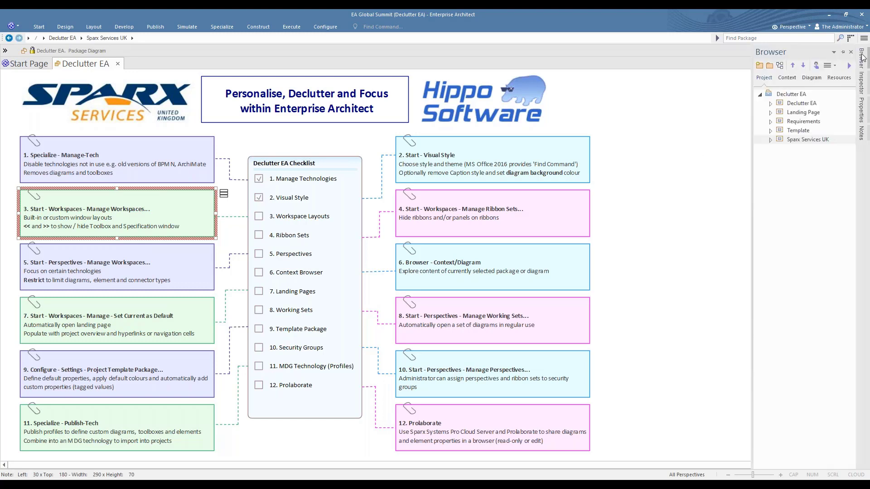
left_click(843, 52)
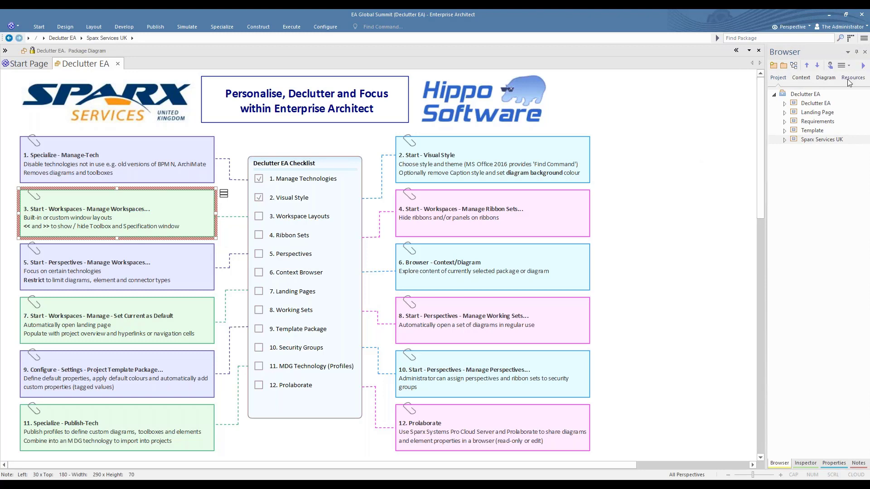
left_click(864, 52)
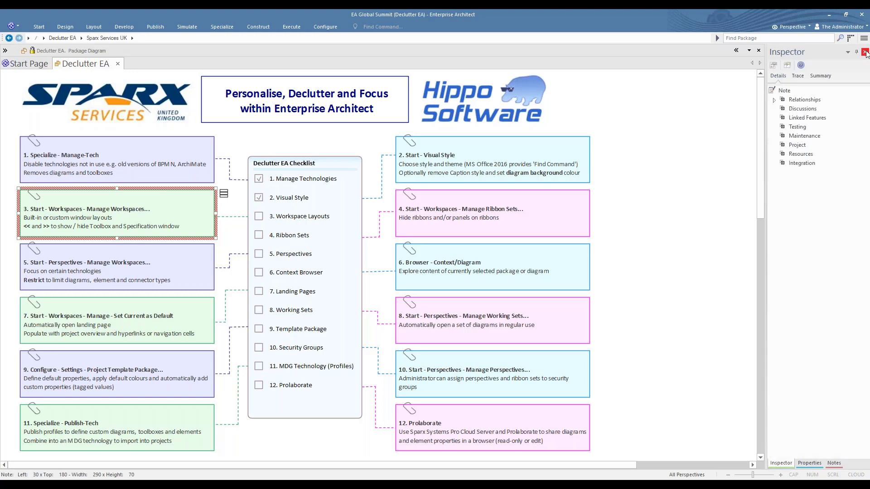
left_click(865, 52)
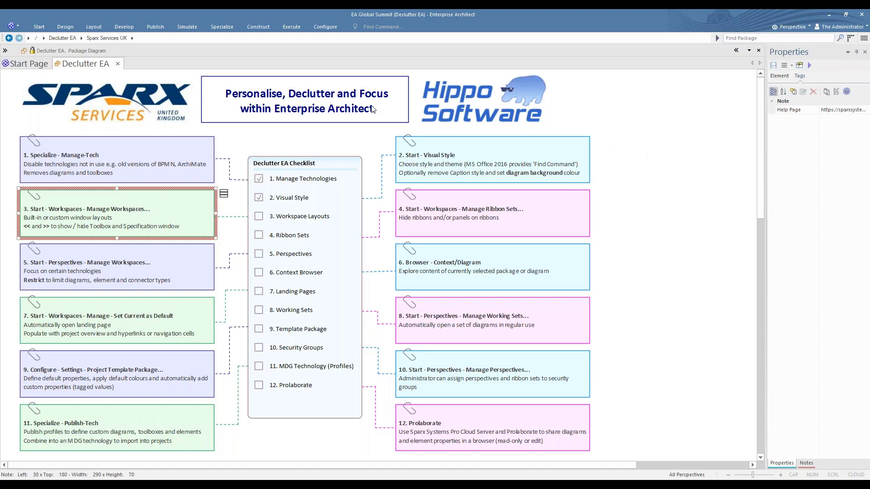
Reopen the Browser via Start > Design > Explore, docking it beside Properties and Notes.
left_click(42, 26)
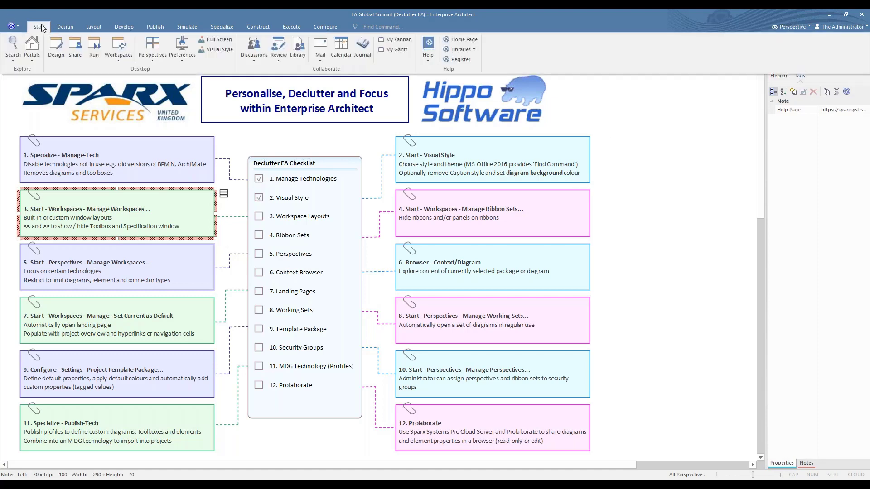
left_click(58, 47)
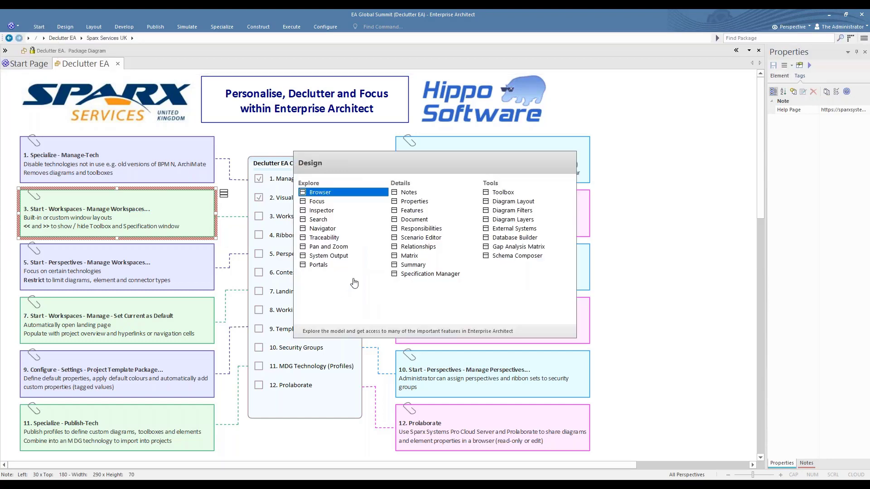
left_click(325, 194)
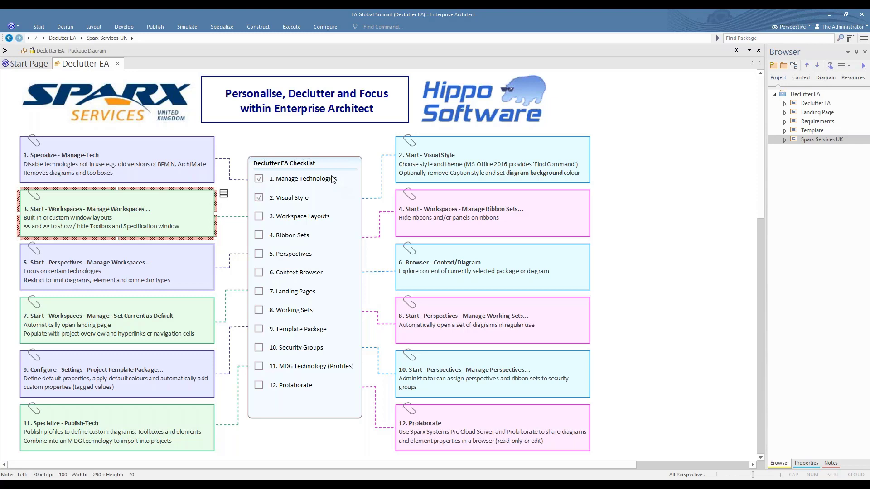
left_click(39, 28)
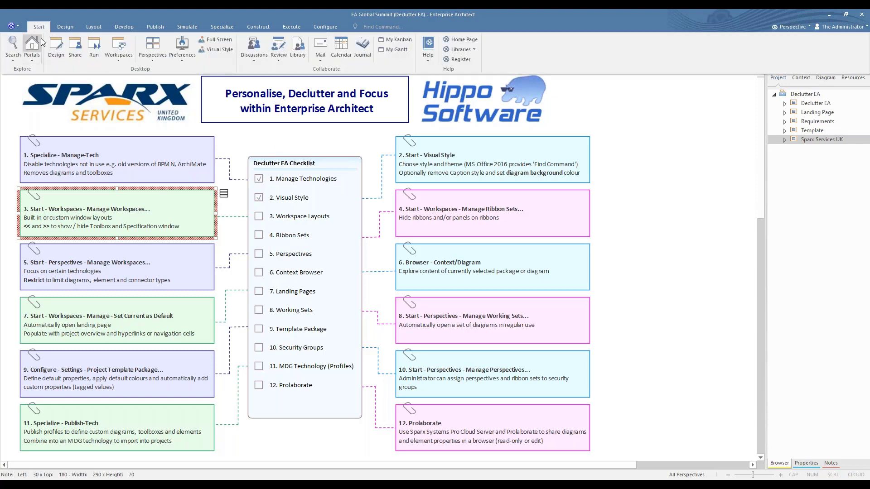
Apply the Default workspace, then dock the Browser in a column left of Properties.
left_click(121, 46)
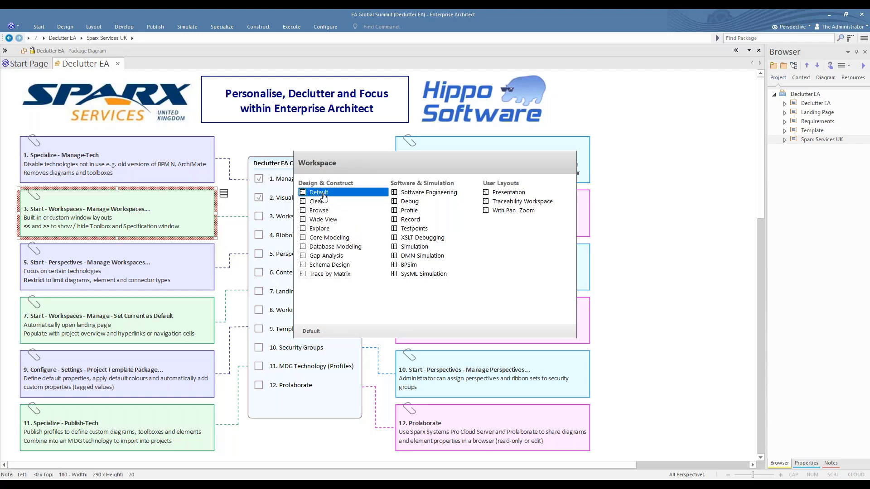
left_click(323, 193)
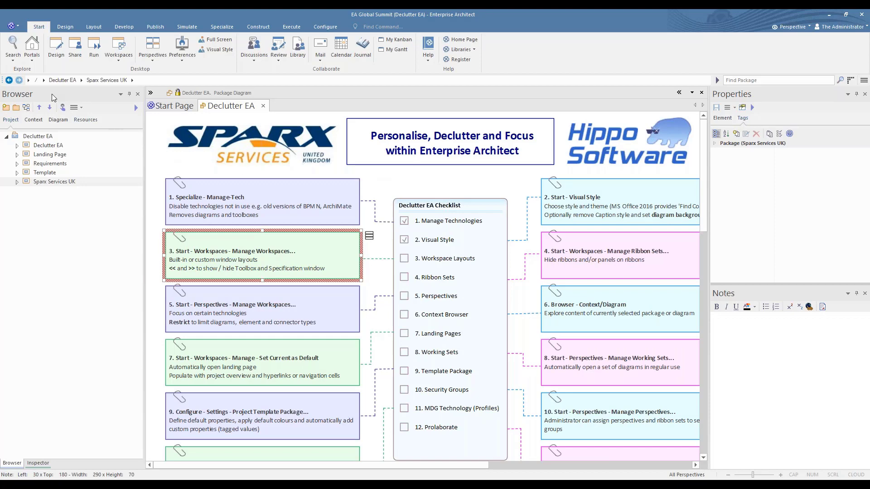
left_click_drag(52, 93, 375, 277)
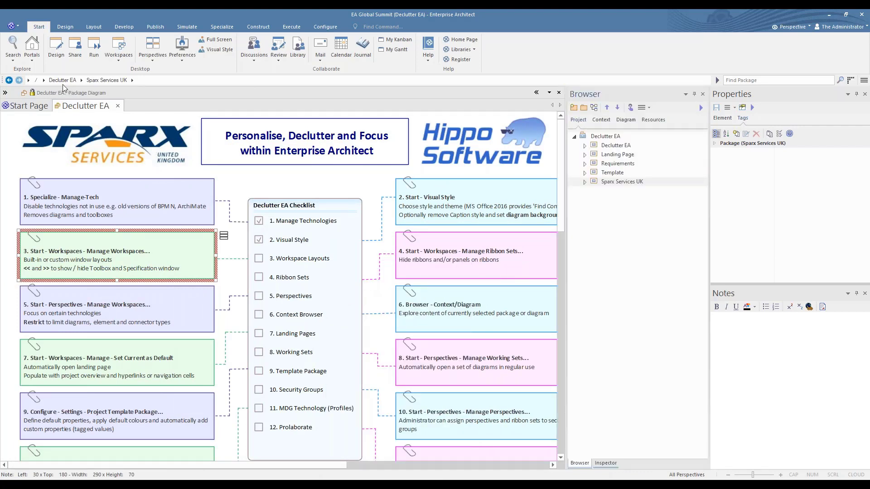
Review the saved Presentation, Traceability Workspace and With Pan & Zoom layouts, then close Workspace Layout.
left_click(120, 61)
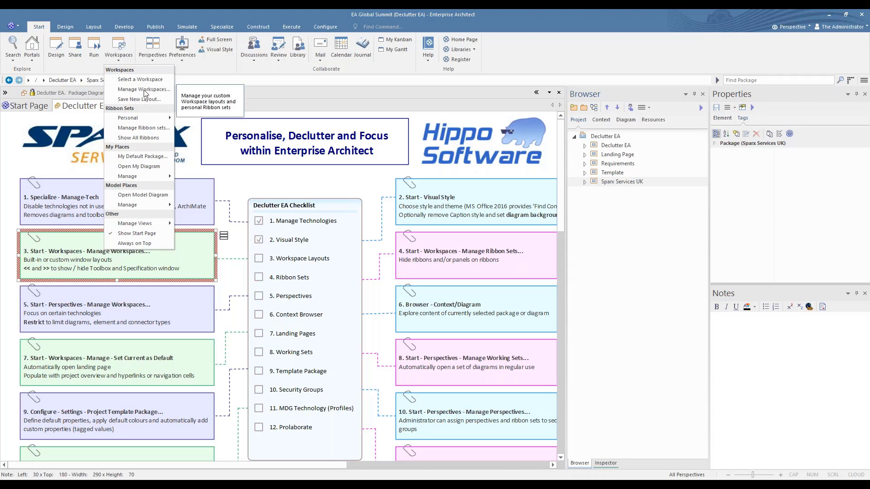
left_click(144, 90)
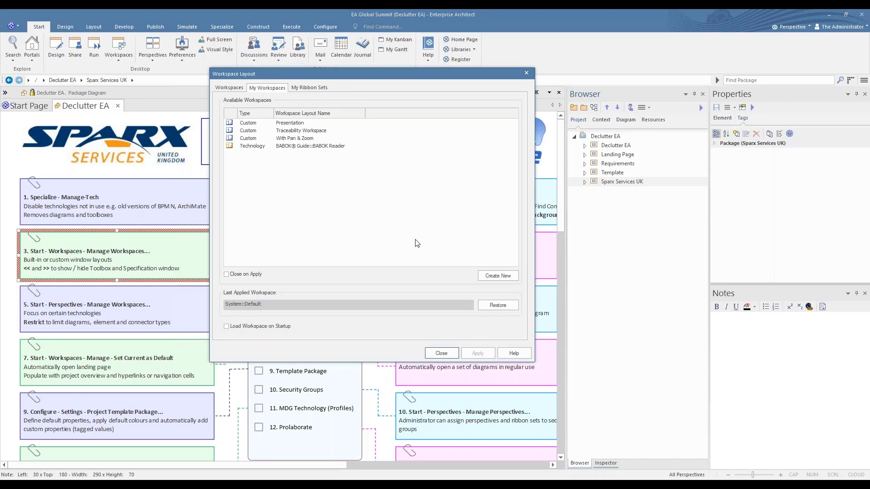
left_click(287, 125)
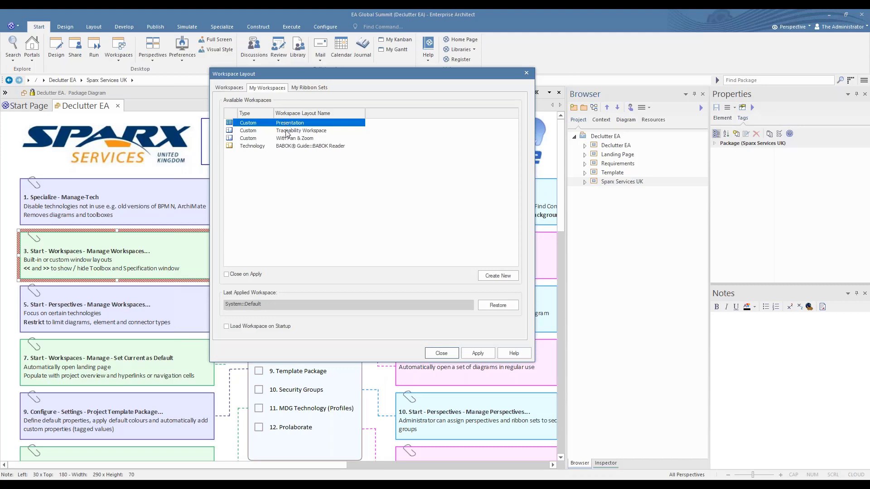
left_click(287, 131)
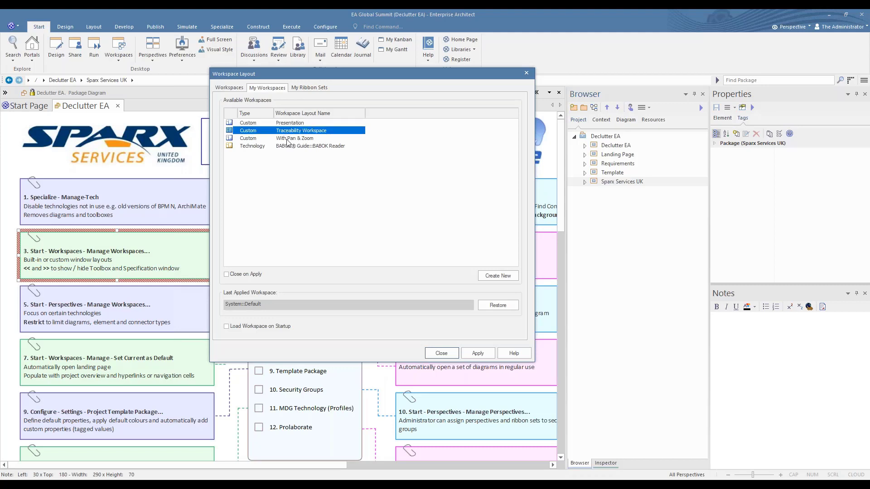
left_click(287, 138)
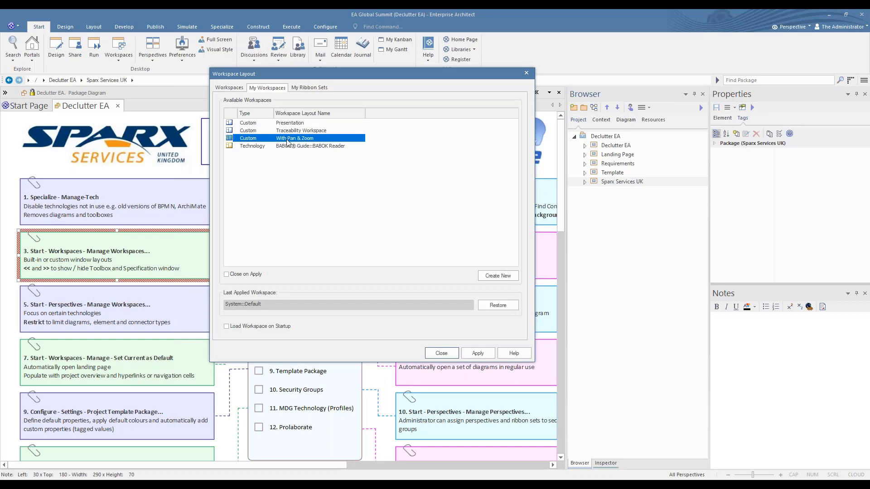
left_click(440, 353)
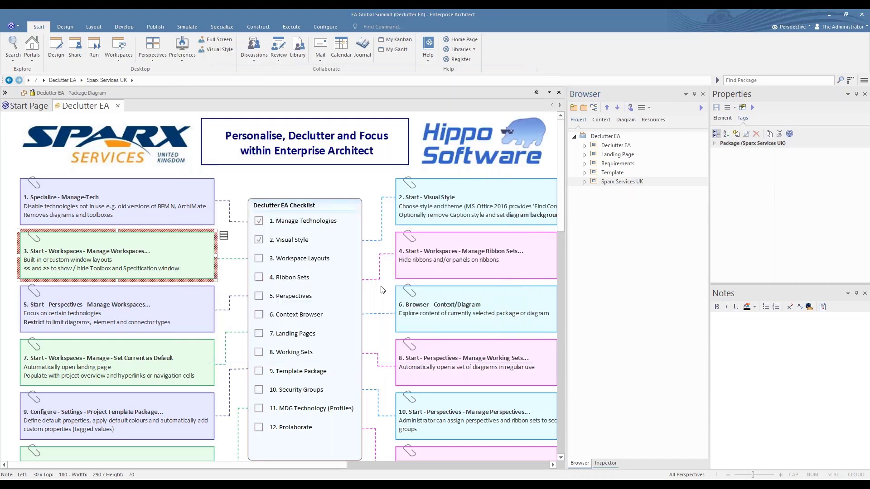
Apply the Presentation workspace, revert to the Default layout, and minimize the ribbon.
left_click(121, 44)
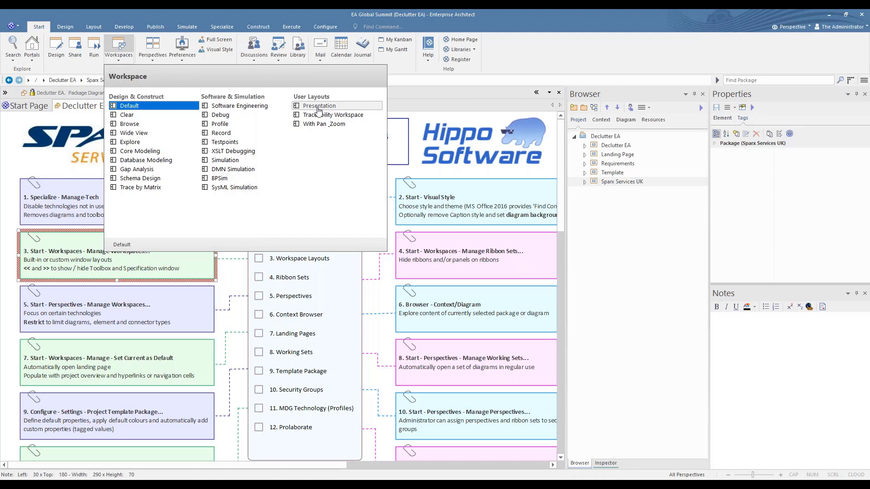
left_click(319, 106)
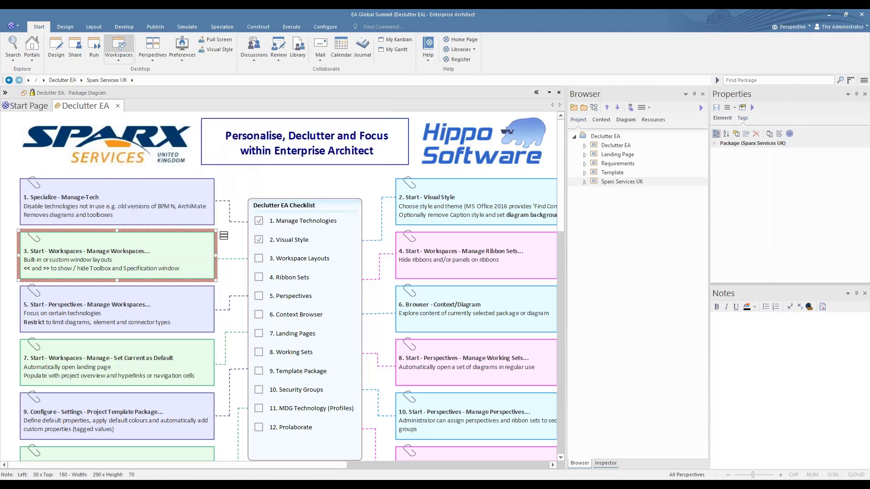
left_click(119, 48)
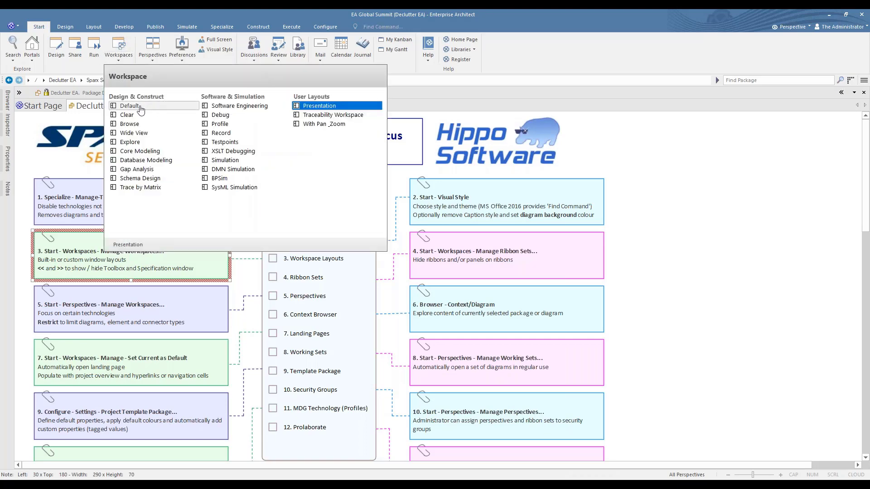
left_click(131, 108)
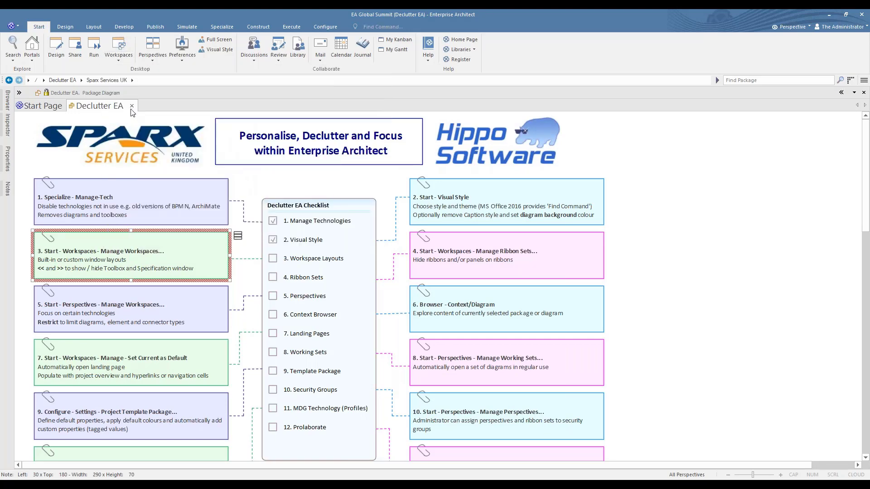
right_click(468, 26)
left_click(469, 28)
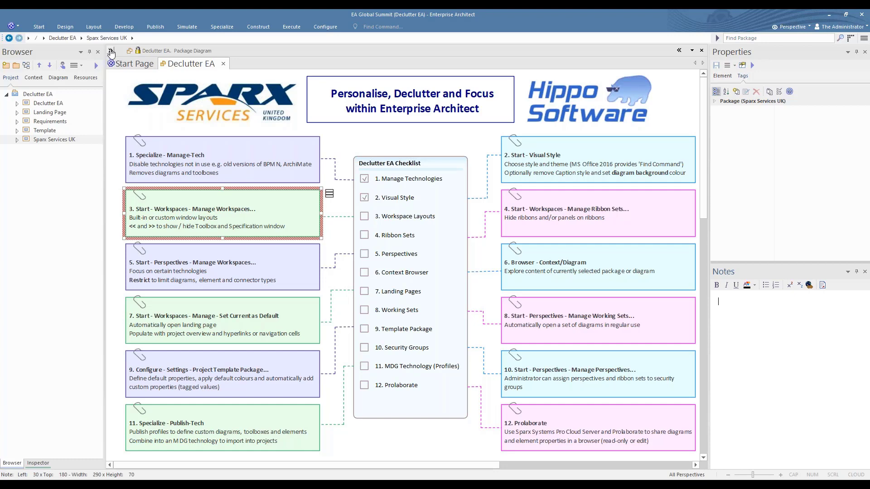
Show, unpin and hide the Toolbox, then tick '3. Workspace Layouts' on the checklist.
left_click(111, 51)
left_click(204, 51)
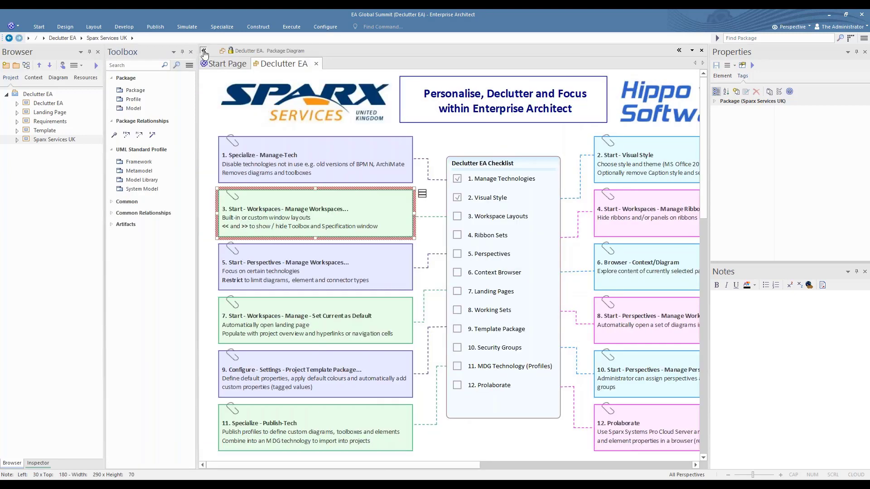
left_click(204, 52)
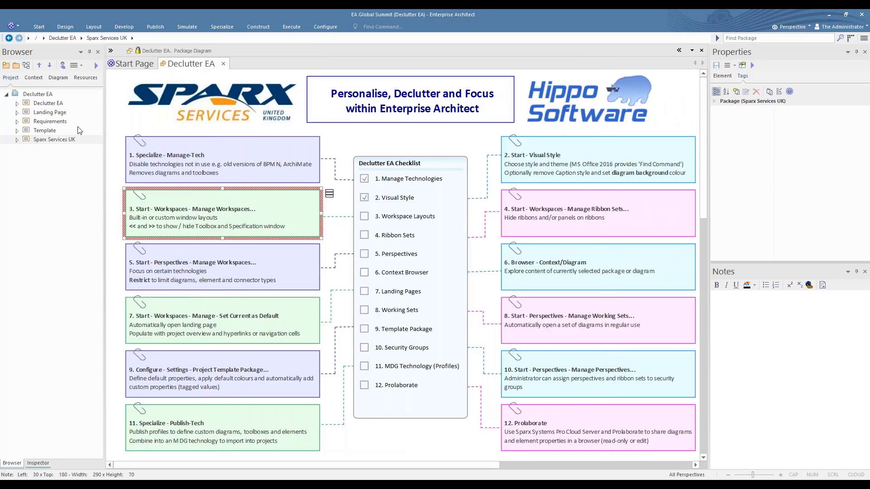
left_click(365, 218)
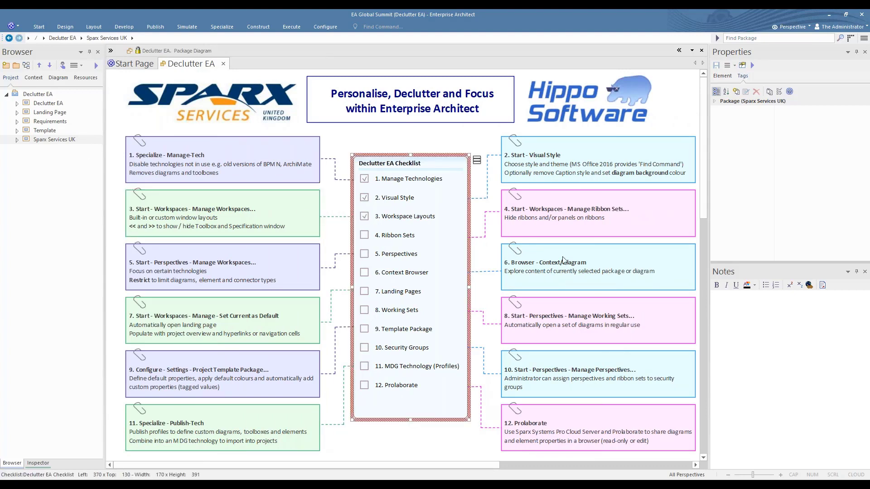
left_click(550, 200)
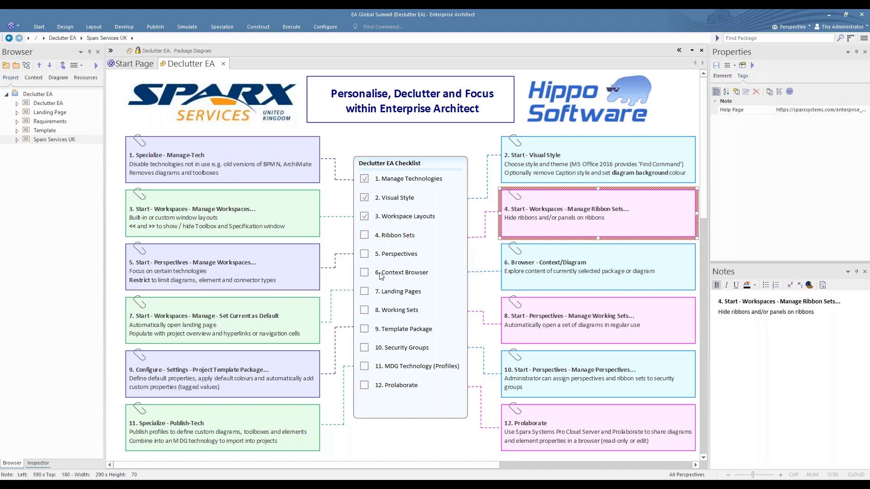
left_click(38, 28)
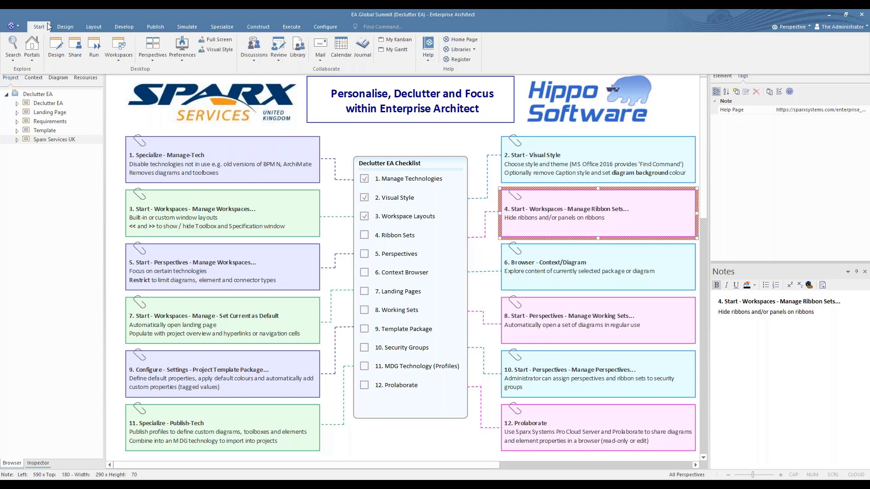
left_click(62, 26)
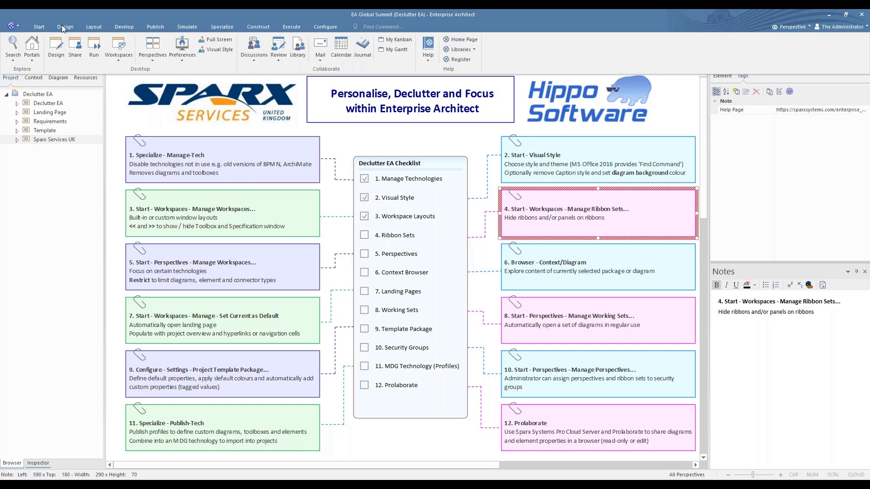
left_click(95, 28)
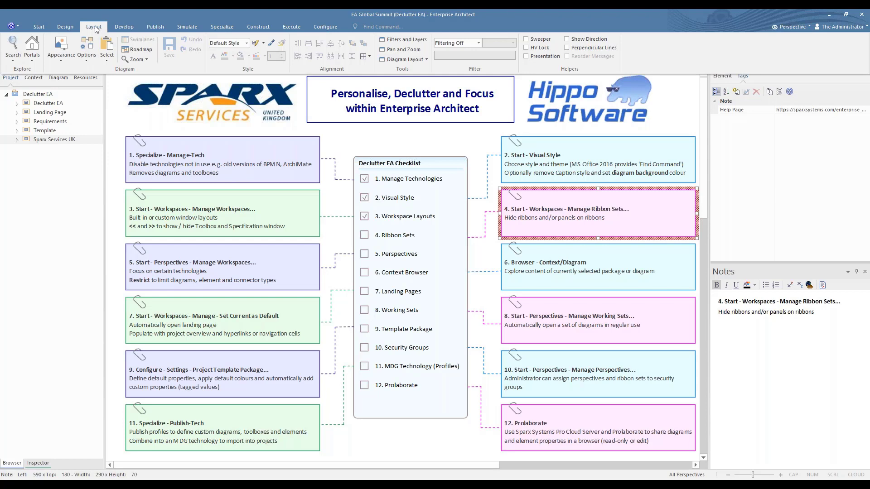
left_click(125, 29)
left_click(125, 28)
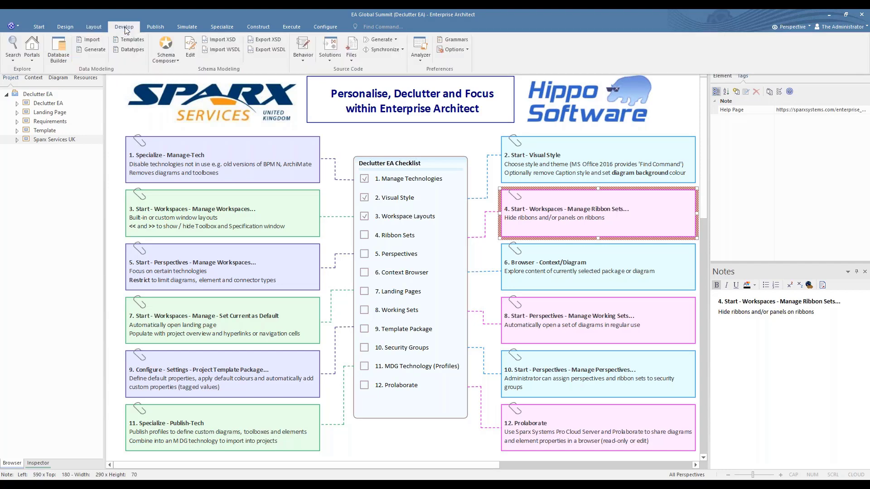
left_click(182, 28)
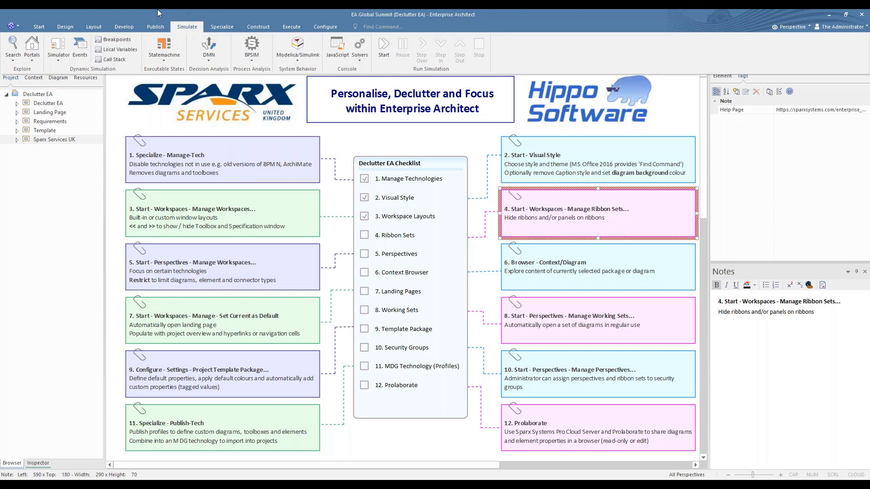
left_click(39, 28)
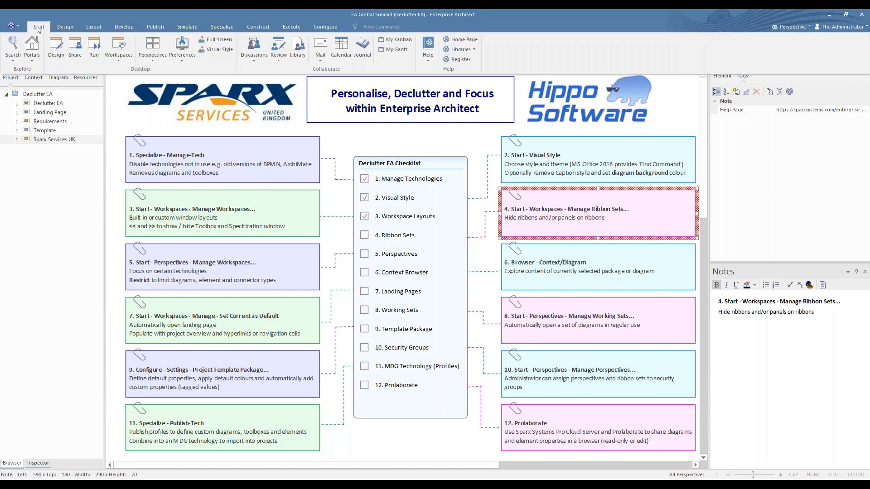
Apply the BA Declutter ribbon set after inspecting its Develop and Publish settings.
left_click(122, 62)
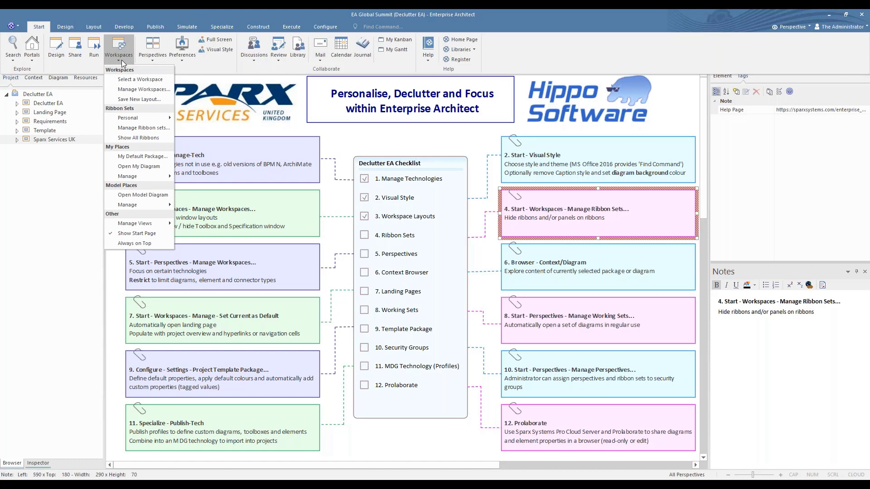
left_click(122, 128)
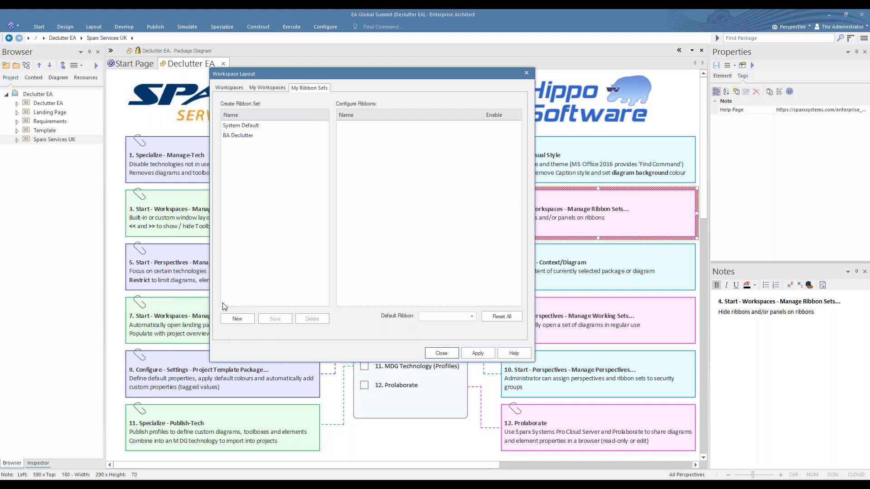
left_click(240, 136)
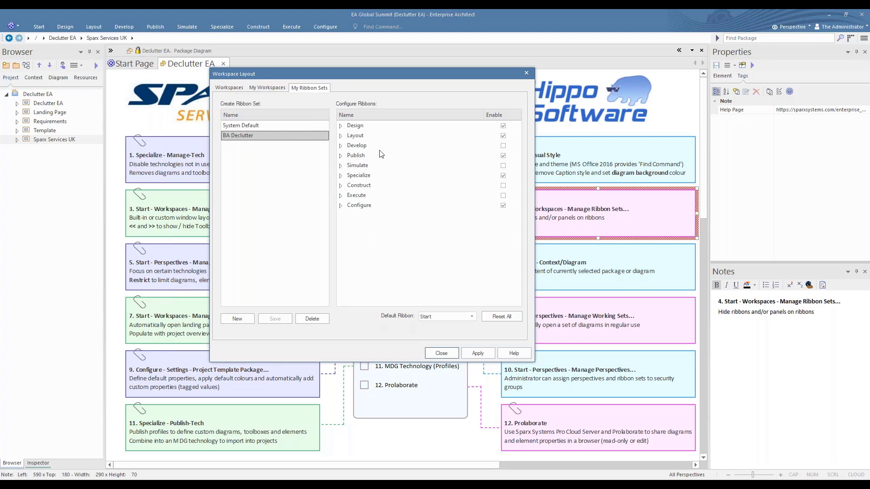
left_click(353, 146)
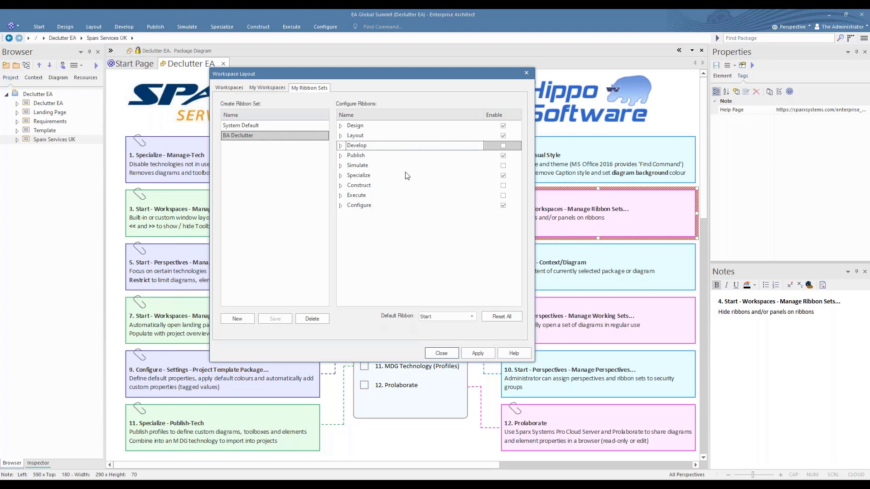
left_click(341, 155)
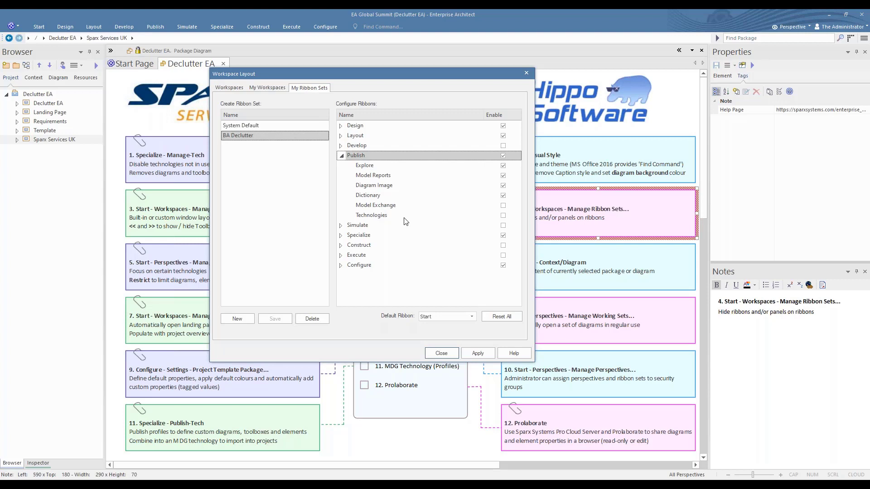
left_click(342, 156)
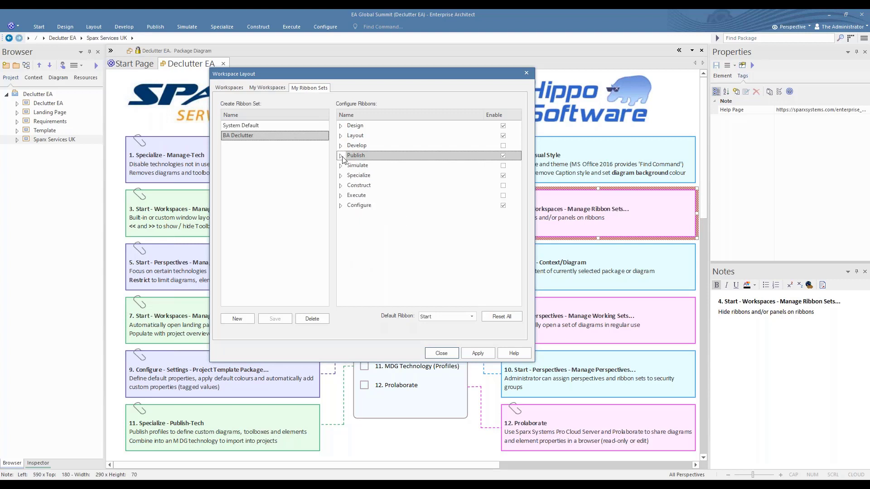
left_click(483, 353)
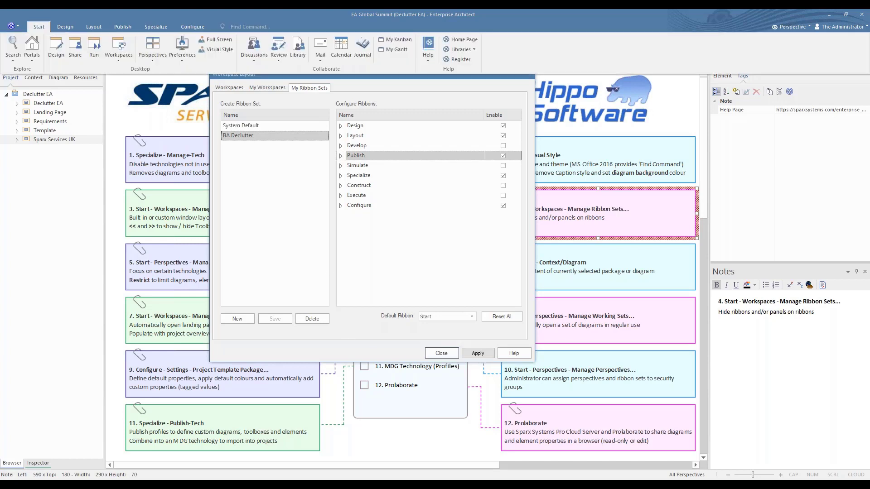
left_click(441, 353)
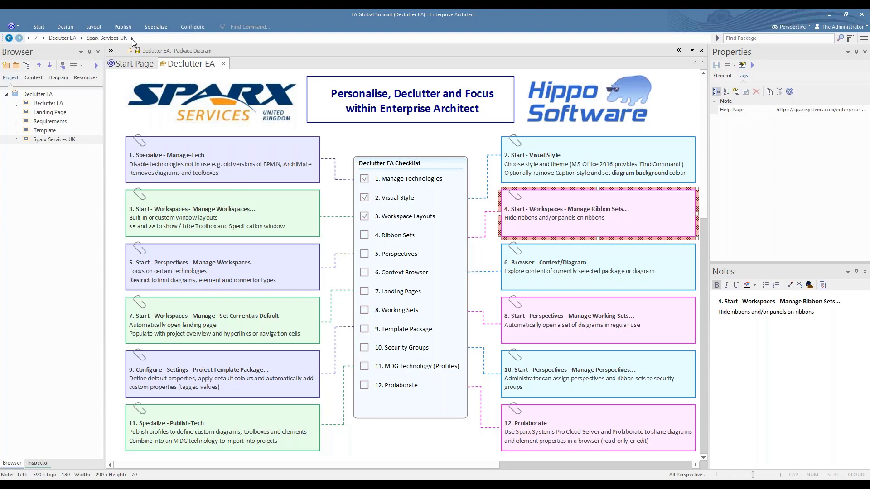
Restore the full set of ribbon tabs and tick '4. Ribbon Sets' on the checklist.
left_click(39, 27)
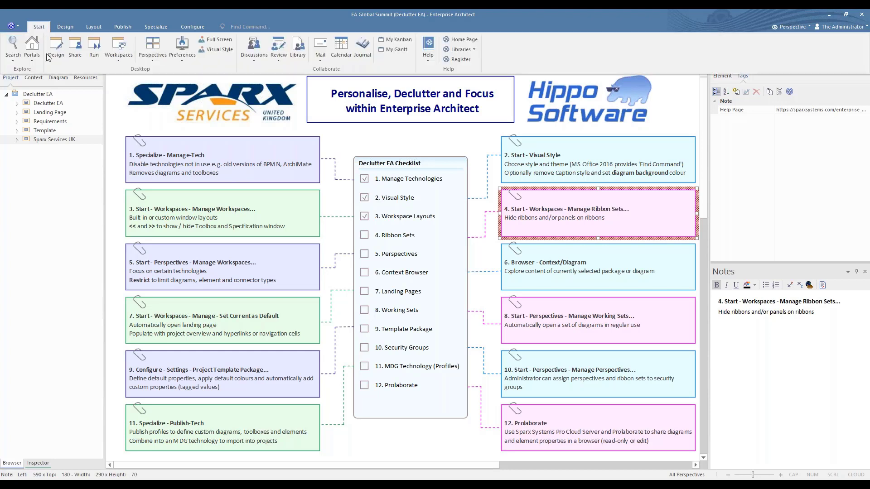
left_click(121, 61)
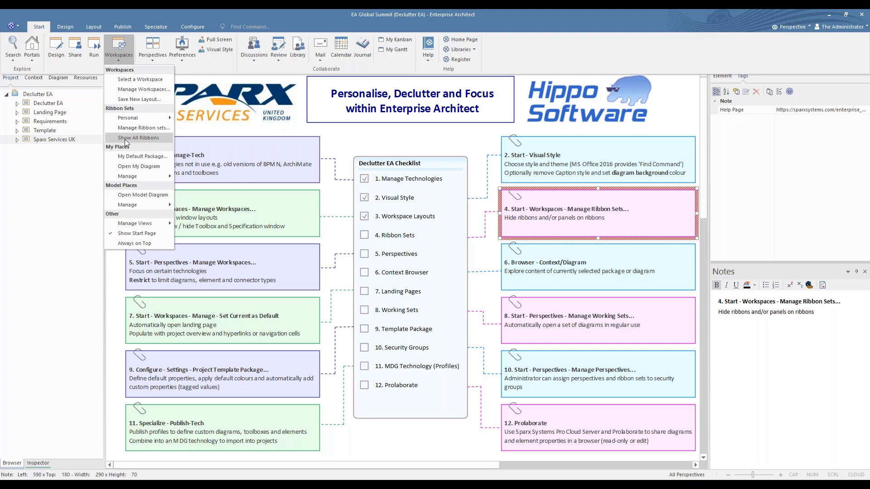
left_click(147, 137)
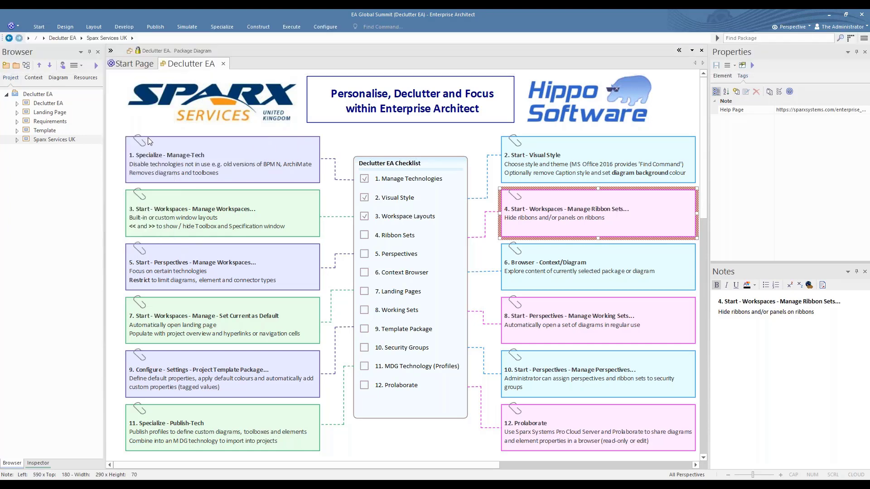
left_click(365, 236)
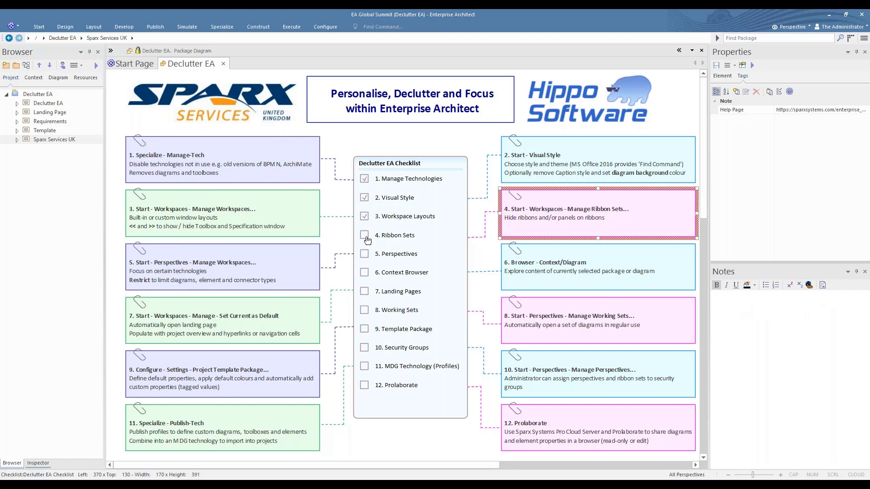
left_click(299, 268)
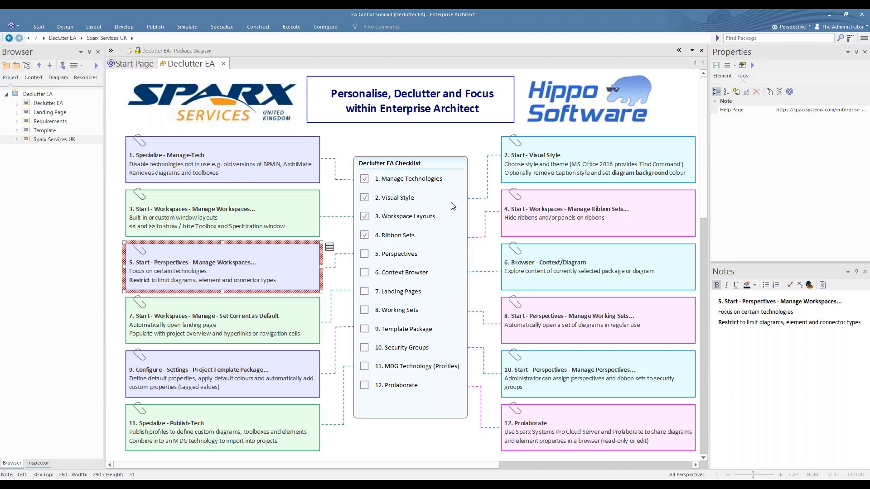
left_click(786, 26)
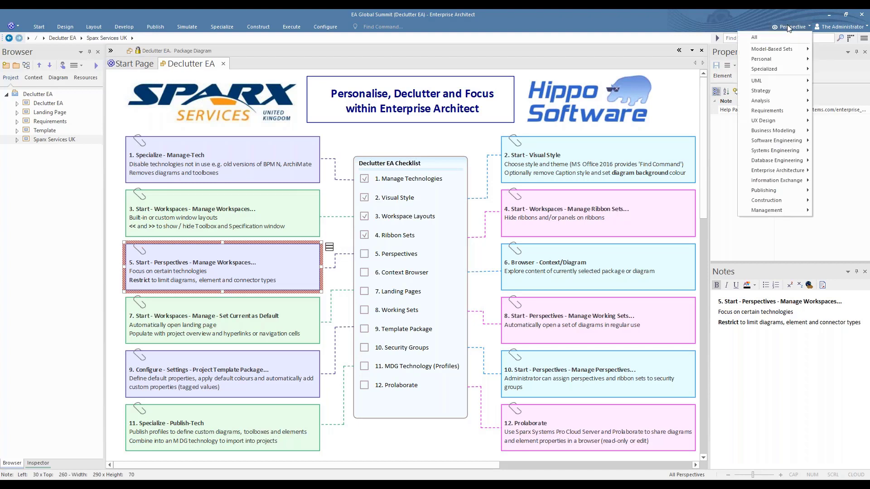
mouse_move(770, 80)
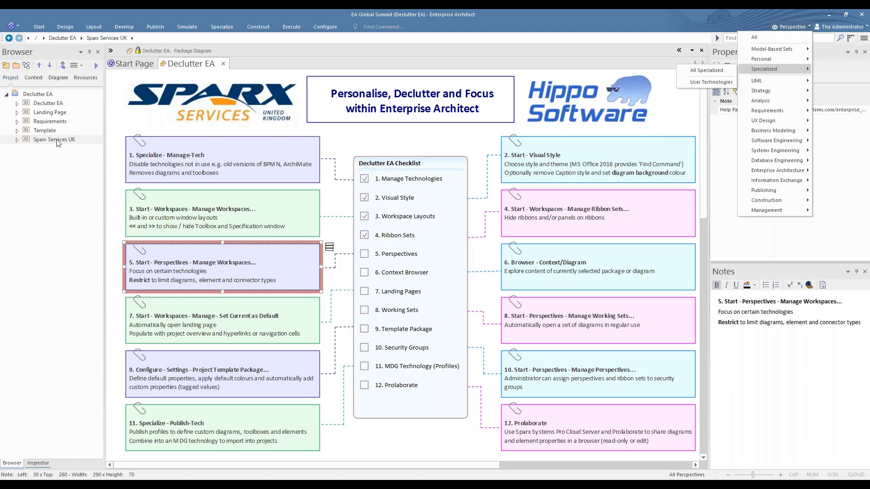
Start a new diagram in Sparx Services UK and browse the UML Behavioral diagram types.
left_click(28, 66)
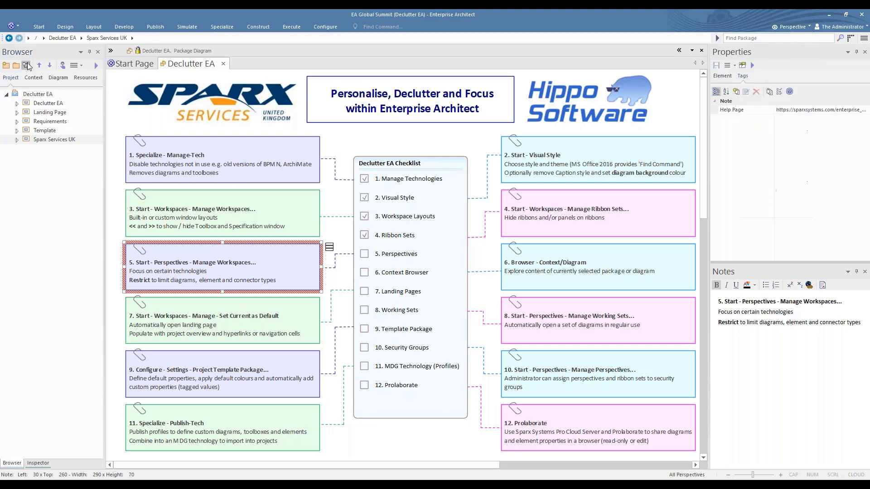
left_click(28, 66)
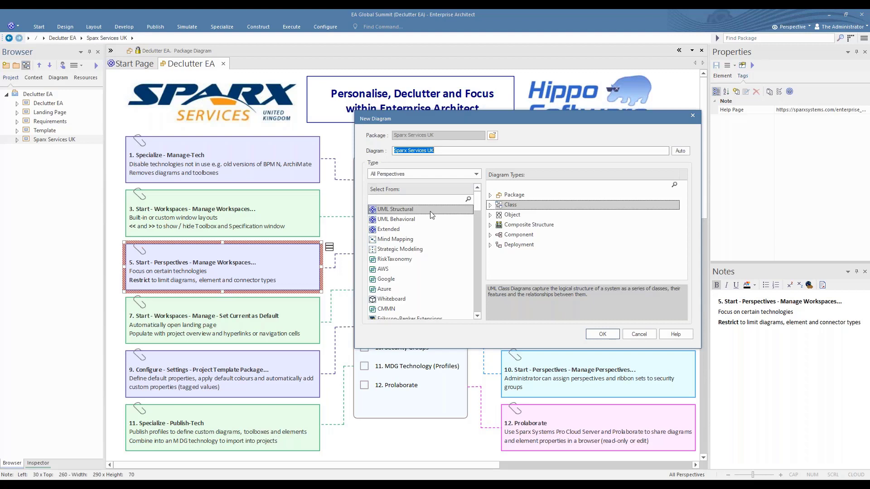
left_click(403, 220)
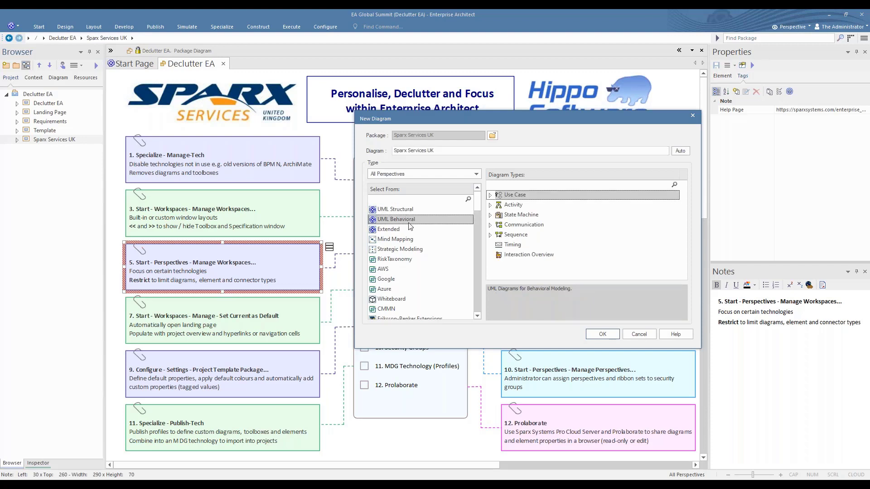
left_click(477, 316)
left_click(477, 316)
left_click(477, 316)
left_click(477, 315)
left_click(477, 316)
left_click(477, 316)
left_click(477, 316)
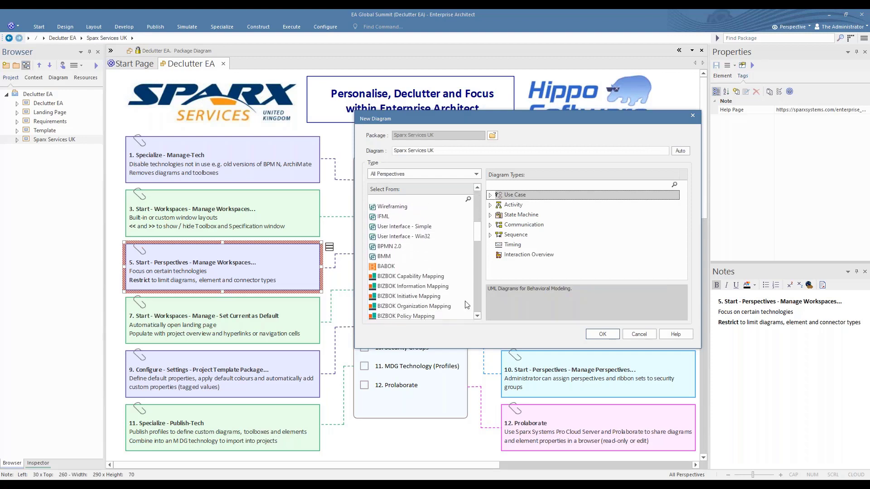
Compare BPMN 2.0, SysML 1.5 and ArchiMate 3.1 types, searching 'Arch' then clearing the filter.
left_click(383, 246)
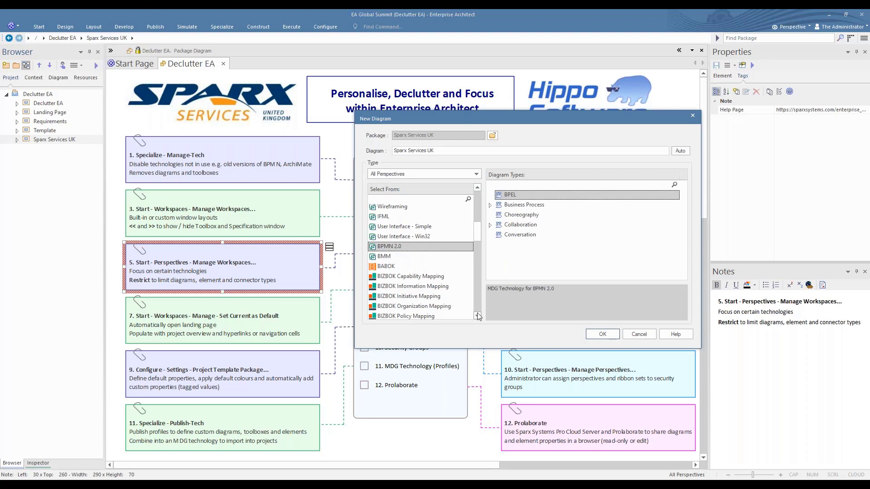
left_click(477, 316)
left_click(477, 316)
left_click(477, 316)
left_click(477, 316)
left_click(477, 316)
left_click(380, 260)
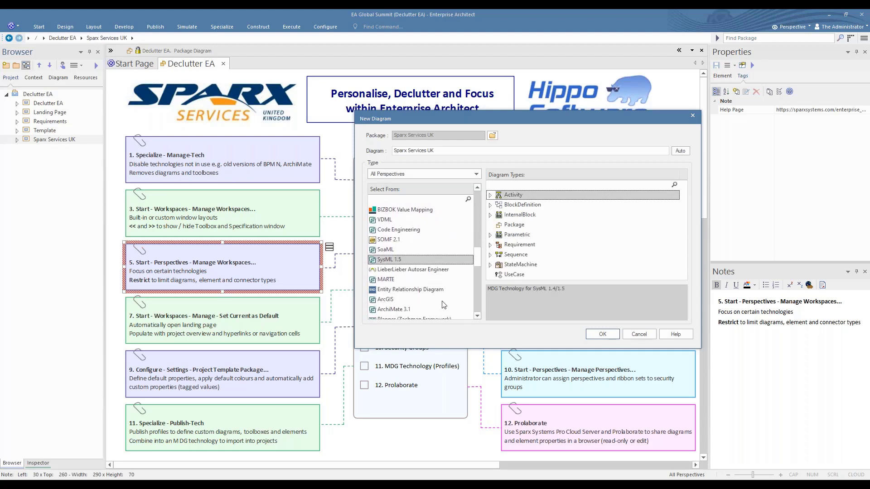
left_click(476, 316)
left_click(477, 315)
left_click(477, 315)
left_click(477, 316)
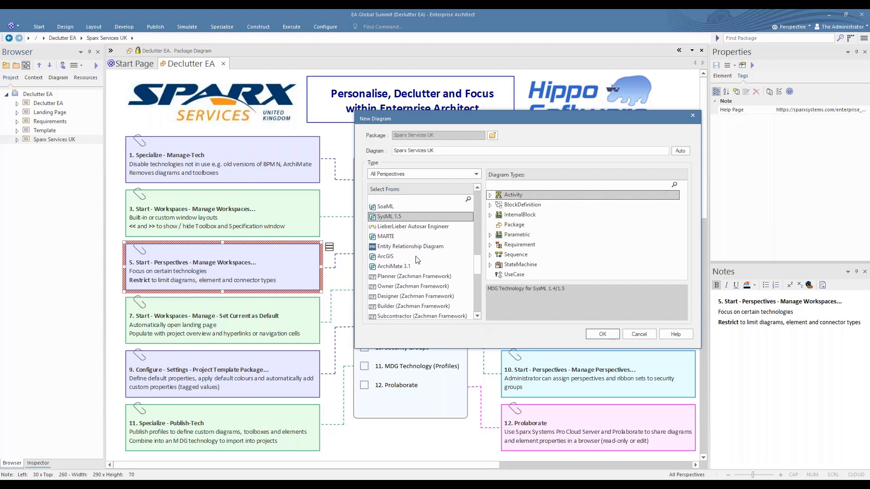
left_click(382, 268)
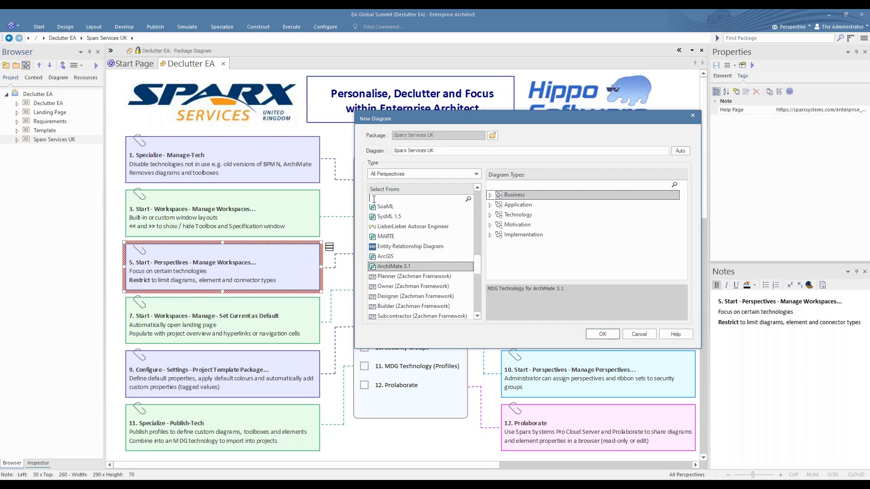
type("Arch")
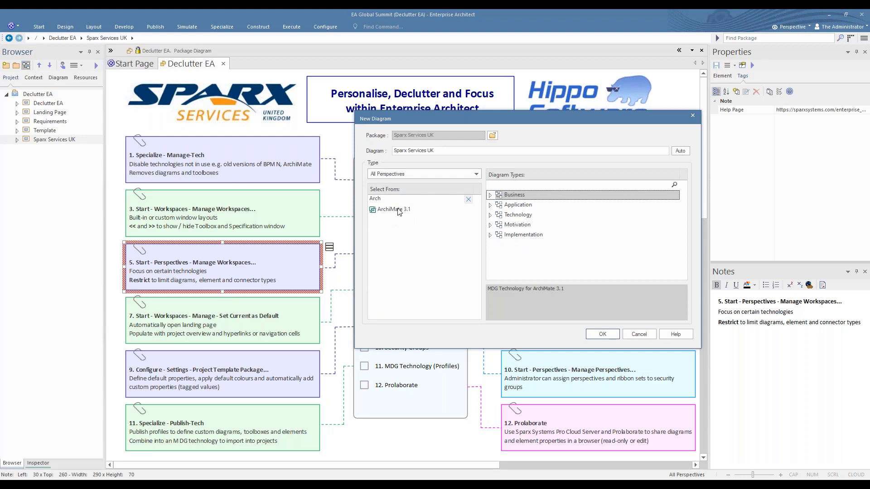
left_click(468, 201)
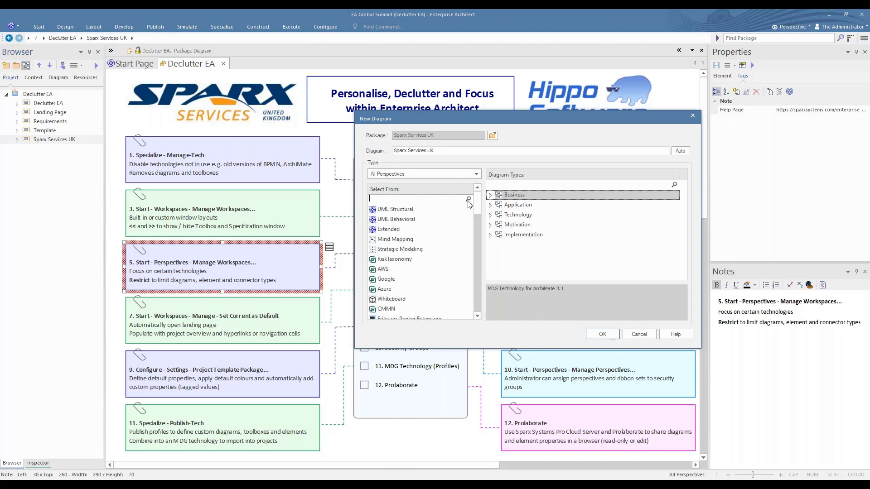
Filter technologies to the ArchiMate perspective, select ArchiMate 3.1, then cancel the New Diagram dialog.
left_click(478, 175)
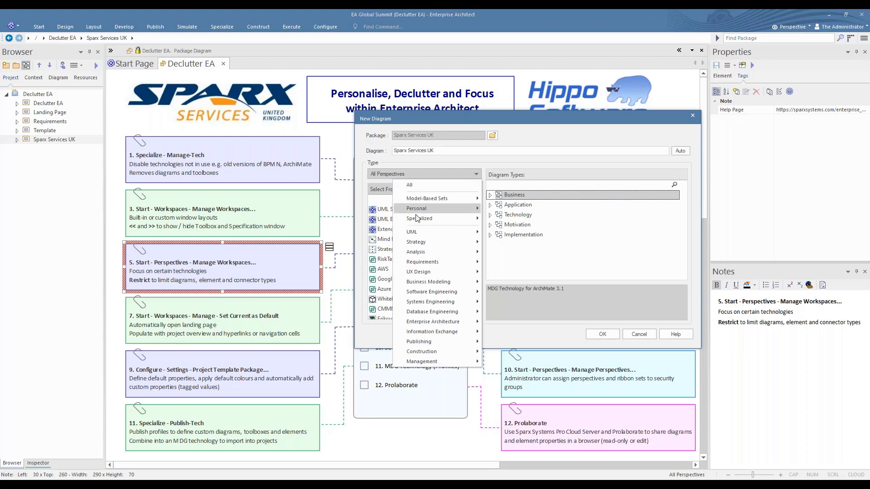
mouse_move(435, 326)
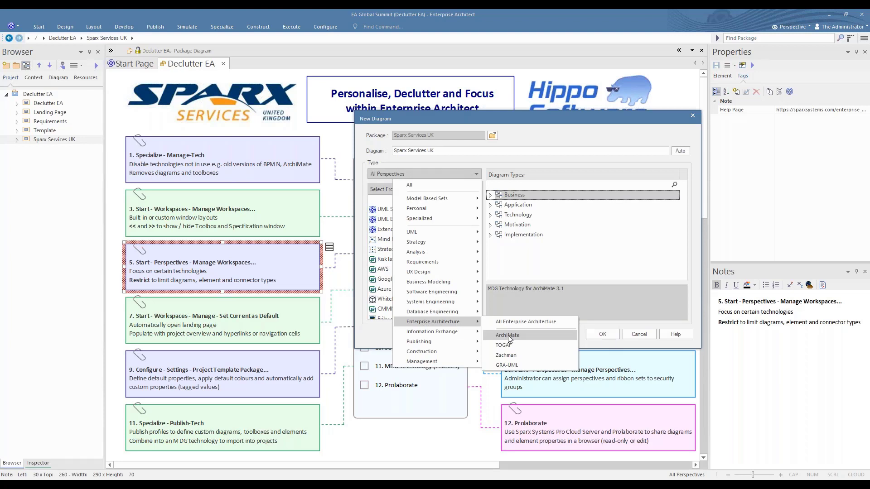
left_click(507, 335)
left_click(382, 211)
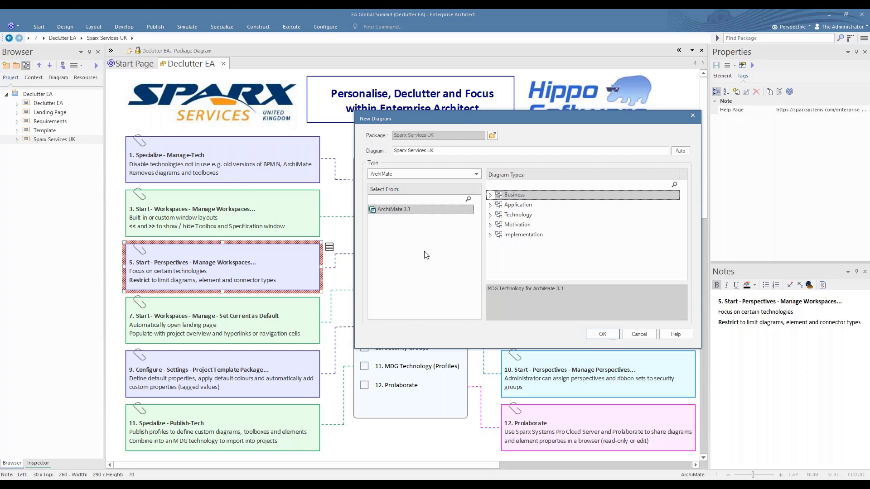
left_click(639, 334)
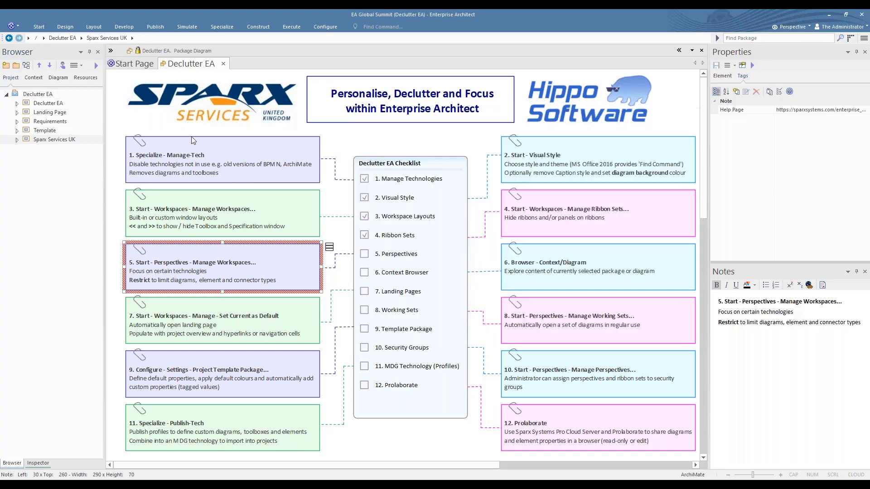
Open the Model Wizard and preview the Organization, Product and Application Usage Viewpoint patterns.
left_click(6, 67)
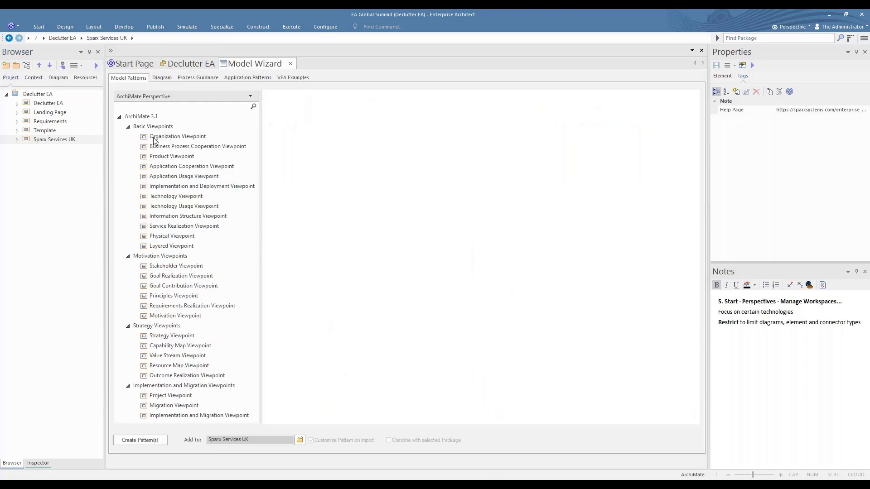
left_click(178, 137)
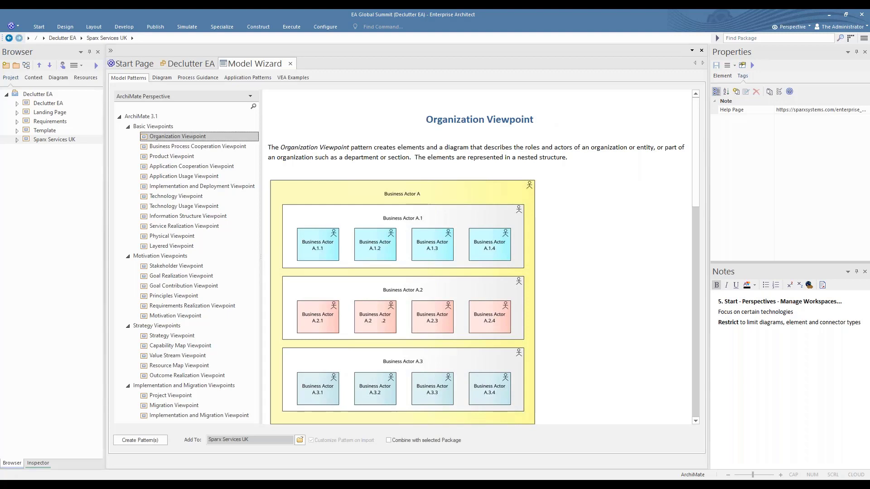
left_click(166, 157)
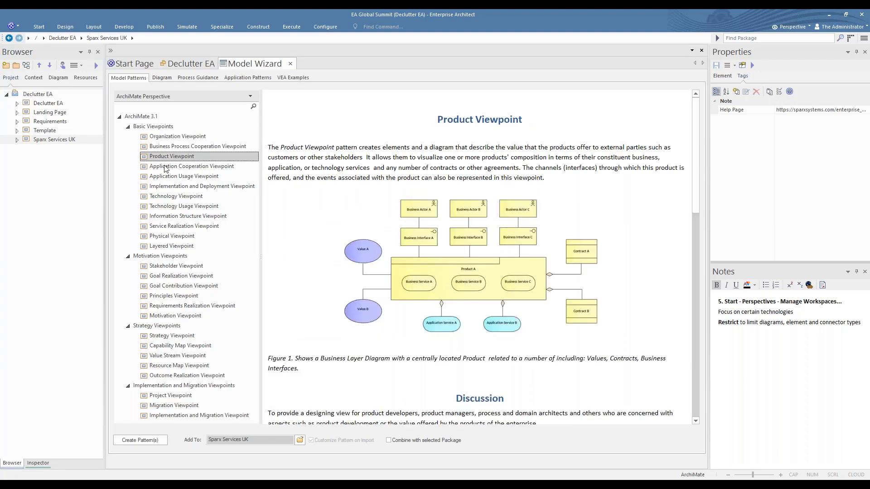
left_click(164, 177)
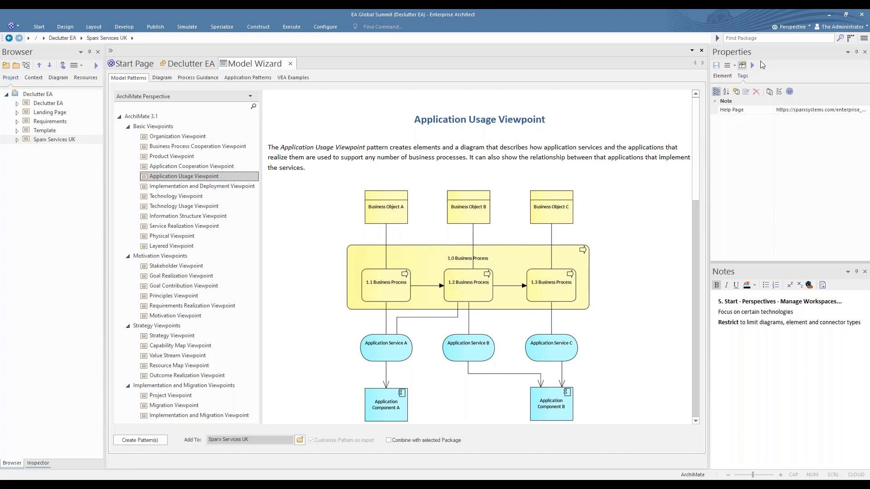
Set the perspective to All, preview the Starter Package, Class and Composite Structure patterns, and close.
left_click(790, 27)
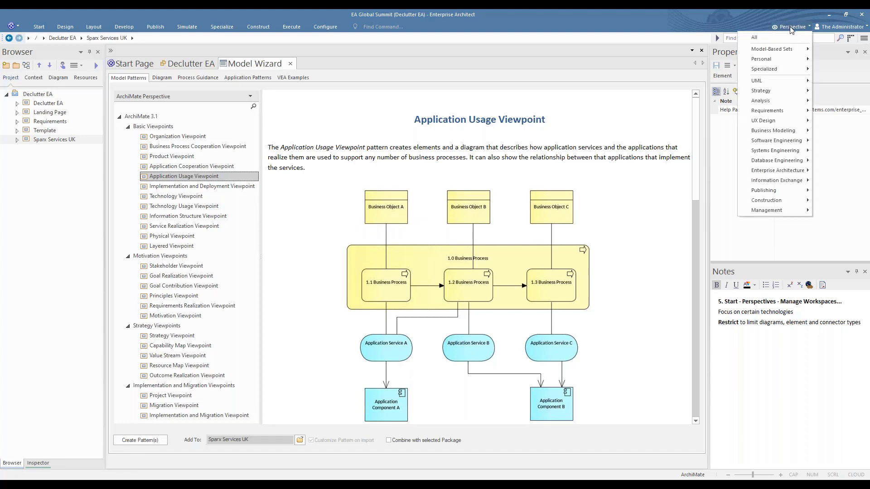
left_click(754, 38)
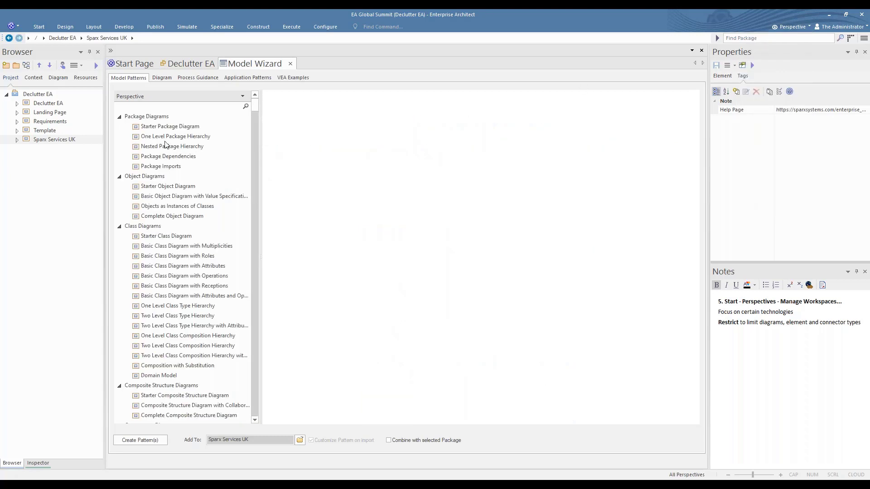
left_click(160, 131)
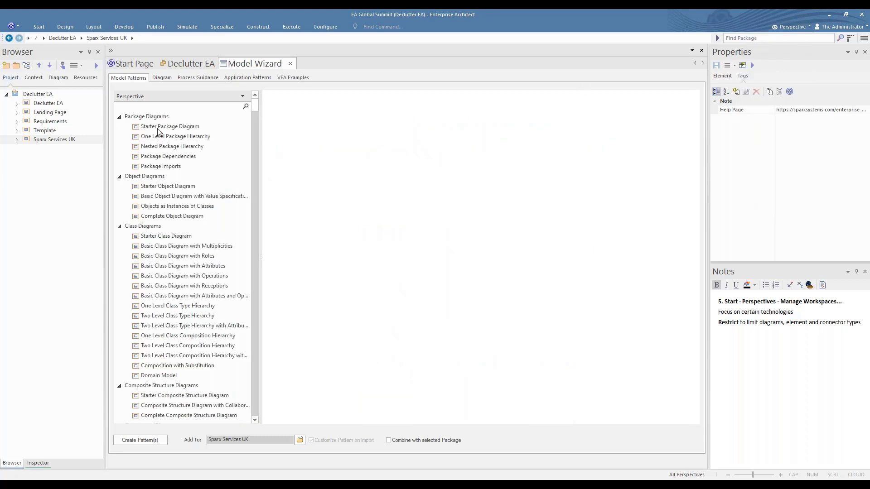
left_click(161, 236)
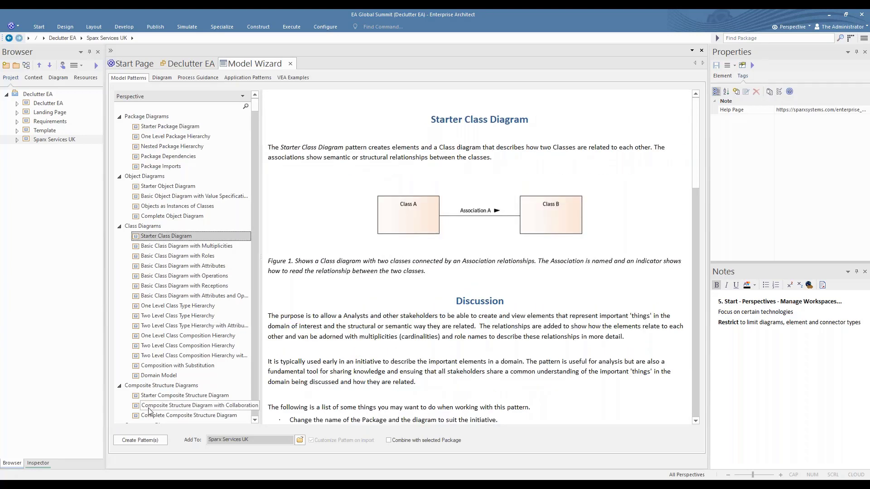
left_click(161, 396)
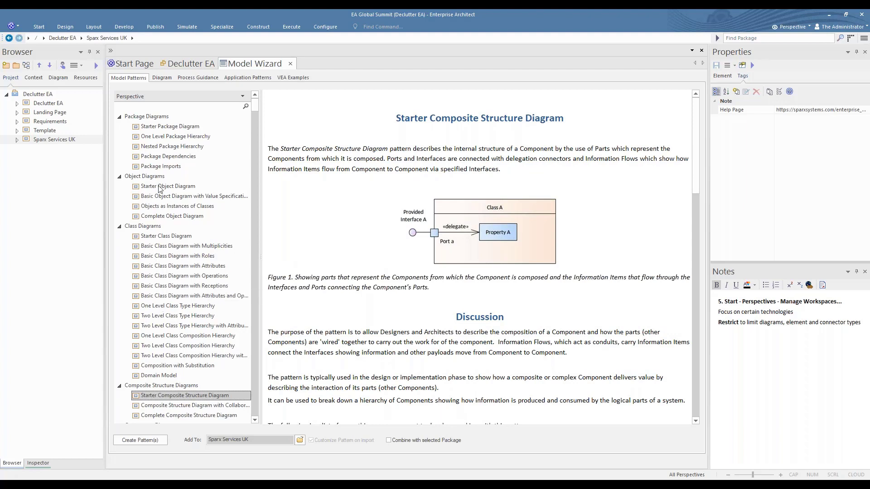
left_click(290, 63)
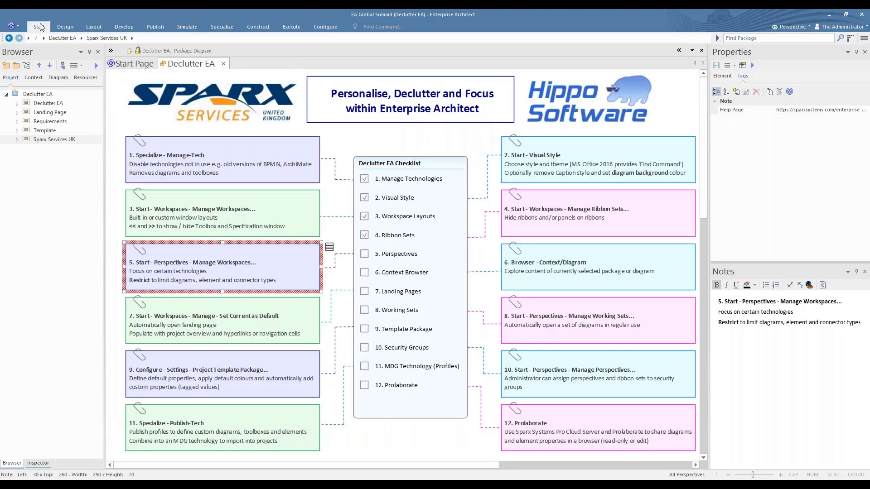
Open Manage Perspectives and show the Personal Sets containing the strict Hippo Technologies perspective.
left_click(40, 27)
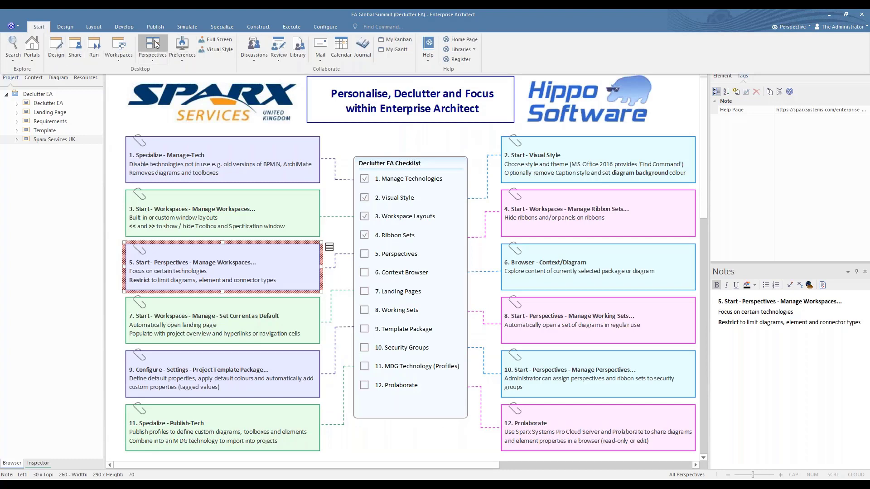
left_click(153, 45)
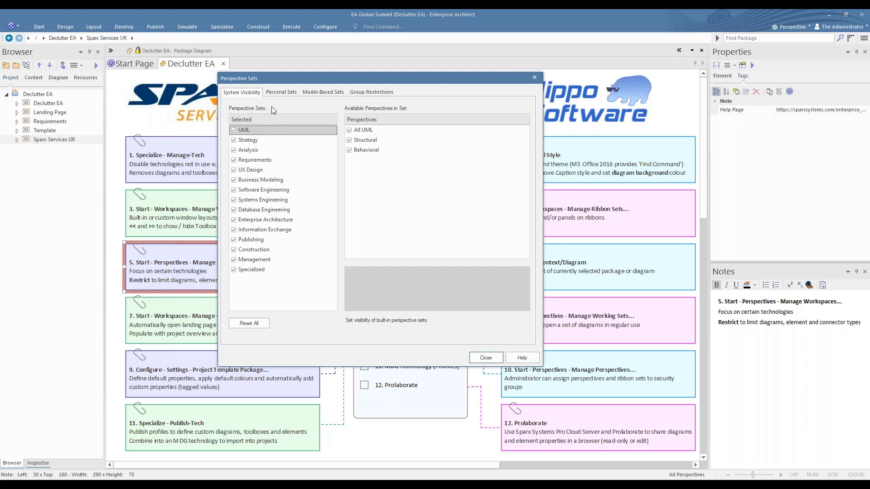
left_click(283, 93)
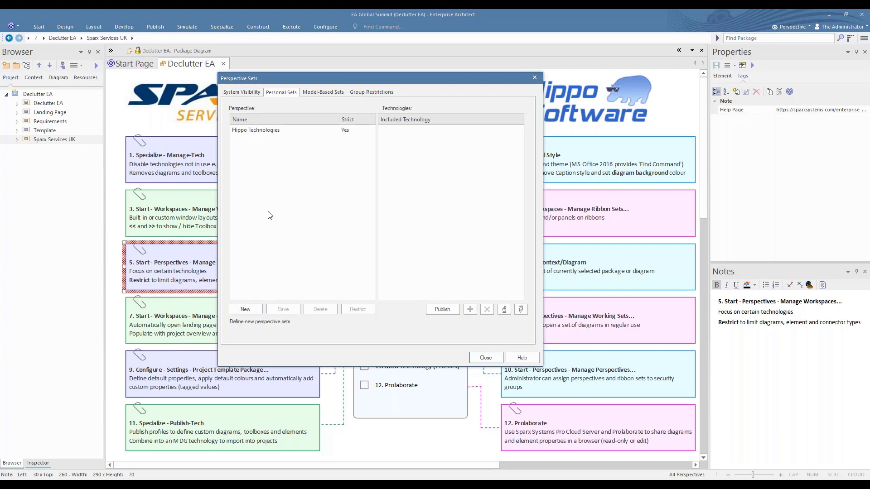
Select Hippo Technologies and point out Basic UML 2, Class Modeling, Use Case Modeling, Core Extensions, EA Data Modeling, EA Requirements.
left_click(257, 133)
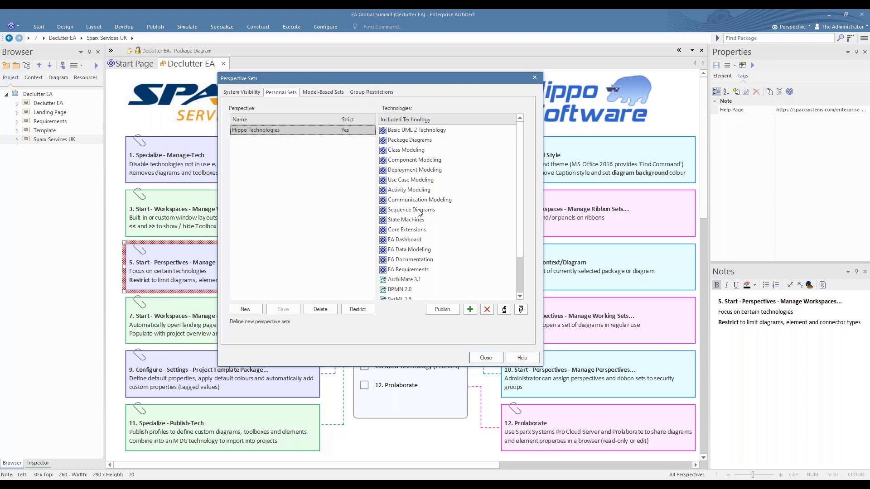
left_click(409, 133)
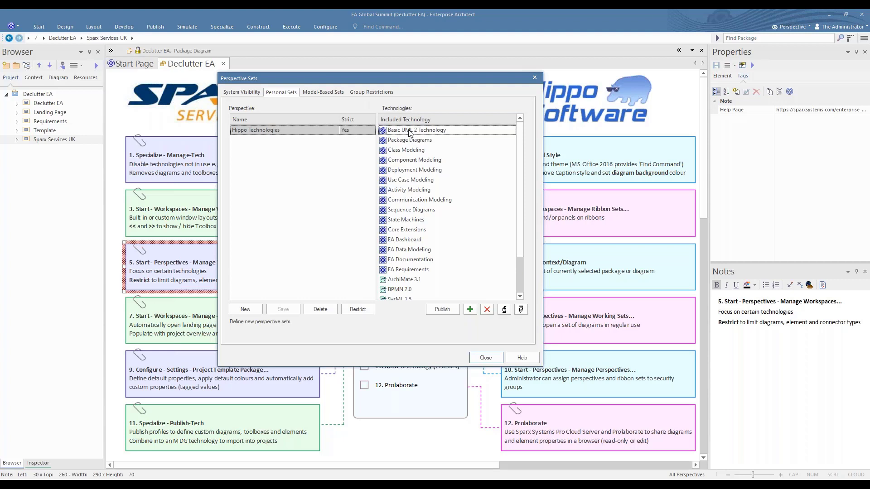
left_click(411, 153)
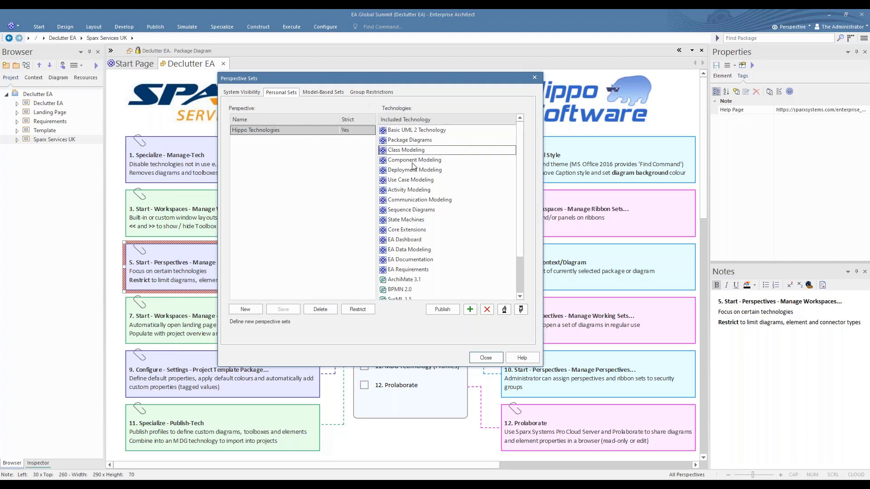
left_click(412, 180)
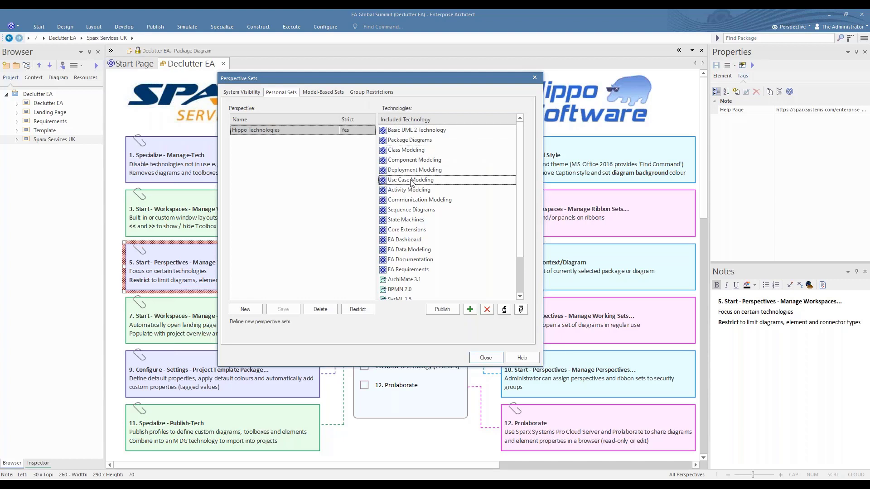
left_click(403, 232)
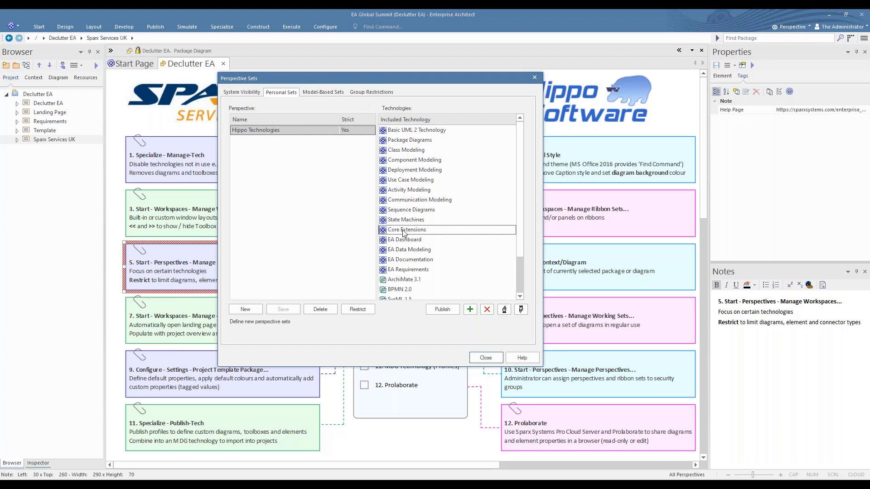
left_click(413, 253)
left_click(412, 270)
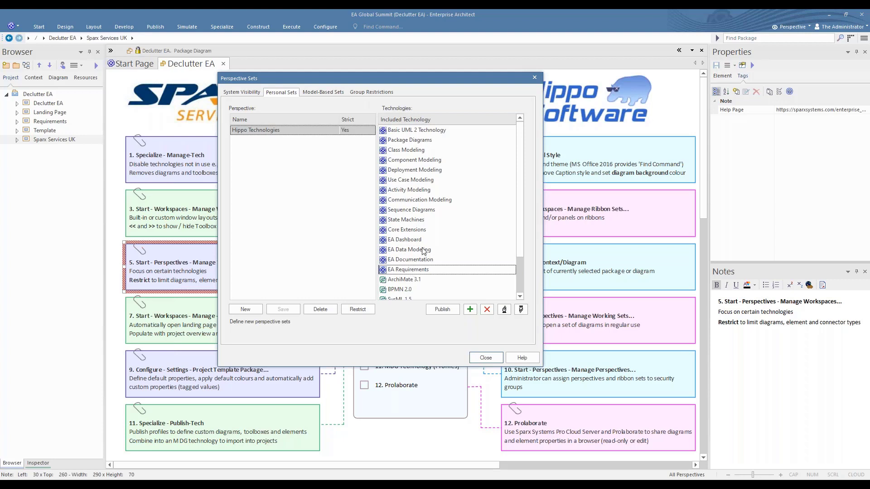
Scroll the Included Technology list and open Restrict for the Hippo Technologies perspective.
scroll(424, 252, "down", 2)
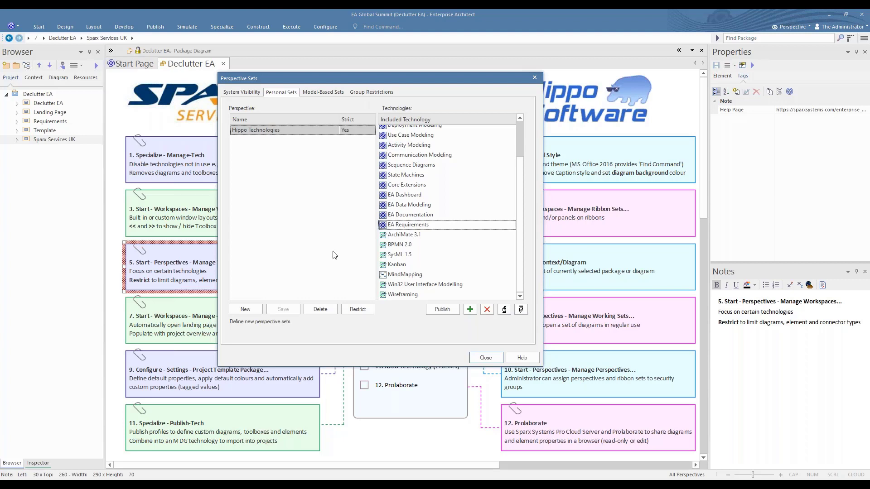
left_click(358, 310)
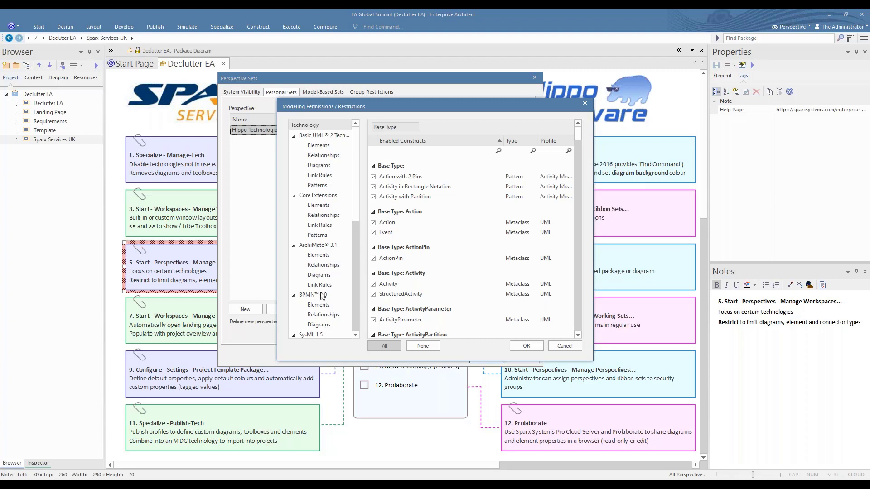
Confirm only Business Process and Collaboration BPMN 2.0 diagrams are allowed, then cancel unchanged.
left_click(327, 325)
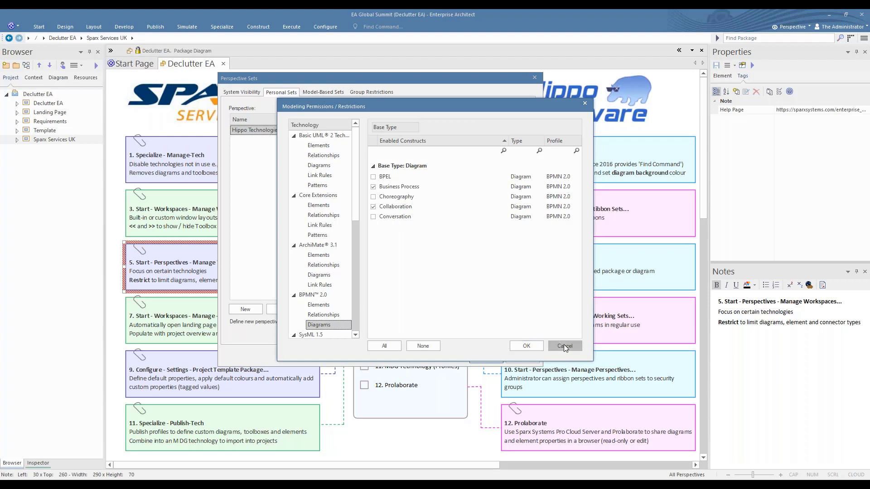
left_click(564, 346)
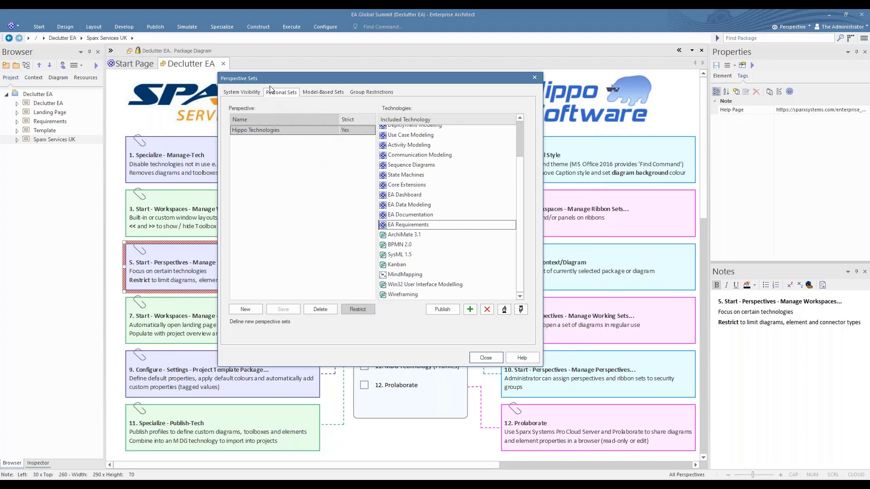
Copy Hippo Technologies into the Model-Based Sets, check its technologies, and close the perspective settings.
right_click(265, 131)
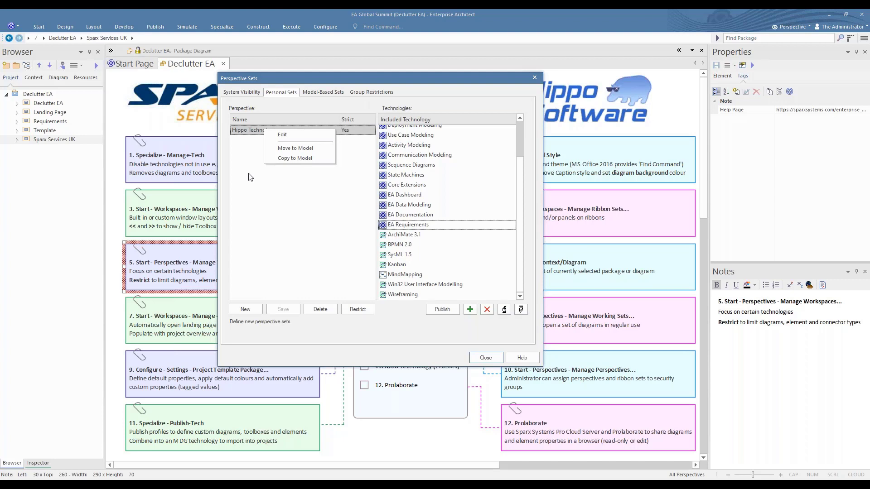
left_click(294, 159)
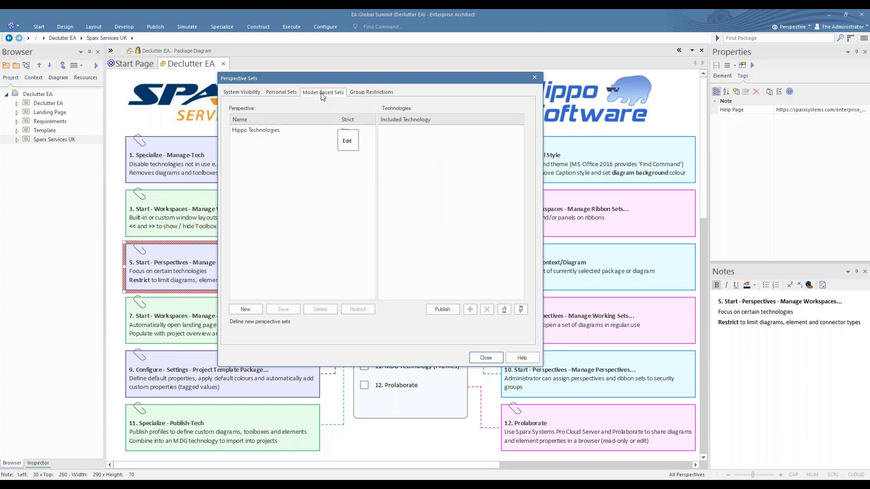
left_click(260, 132)
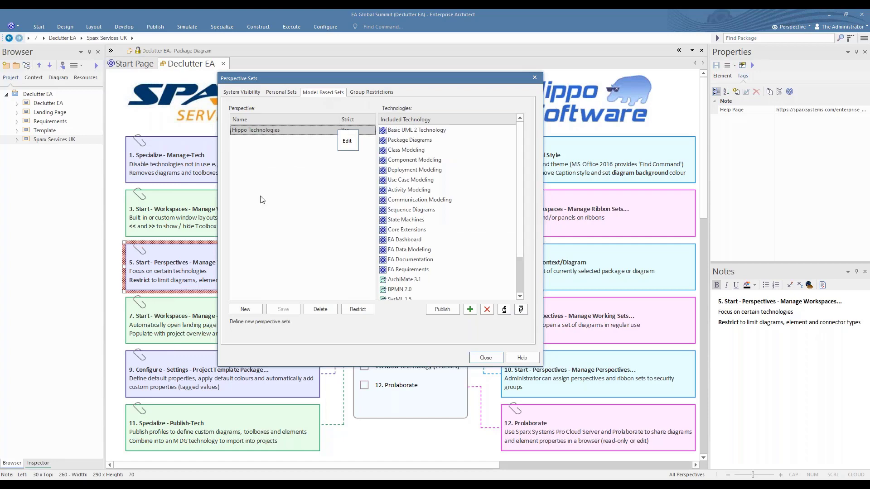
left_click(488, 356)
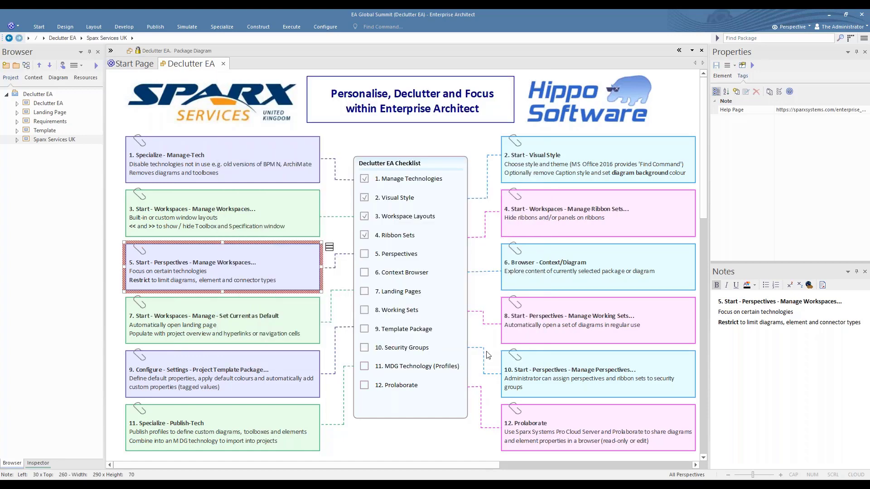
left_click(27, 67)
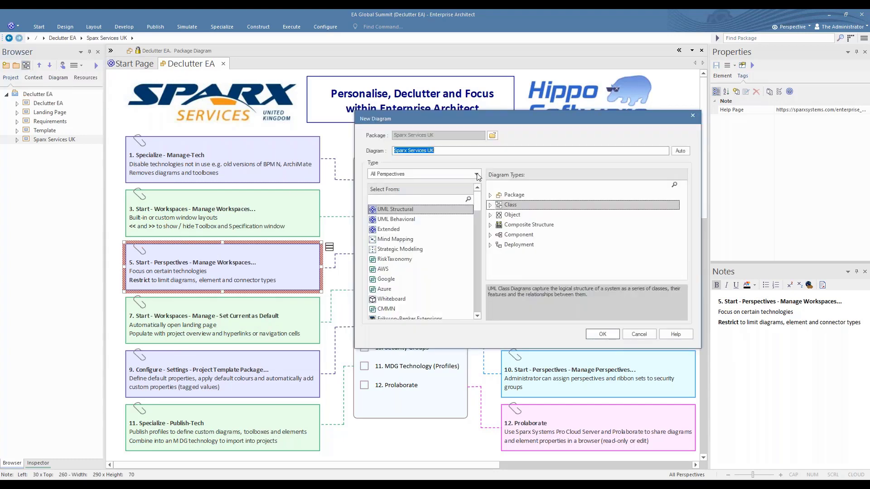
Filter the New Diagram types to the Personal > Hippo Technologies perspective.
left_click(477, 174)
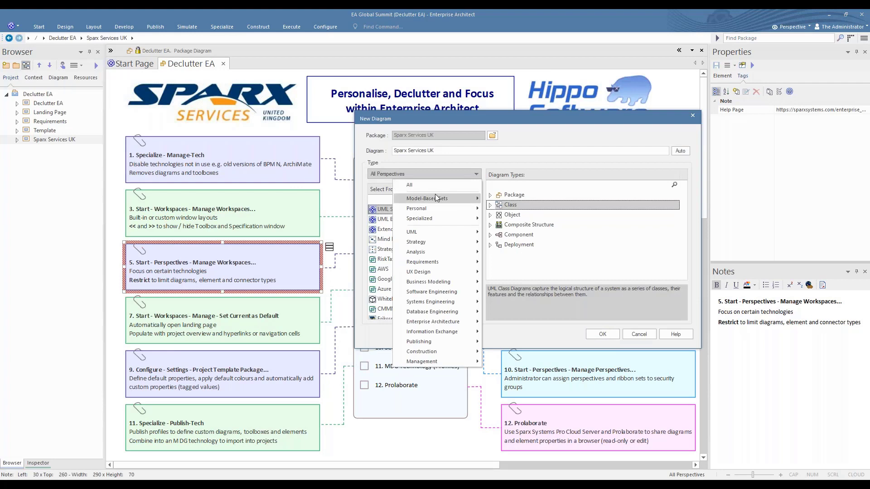
mouse_move(414, 212)
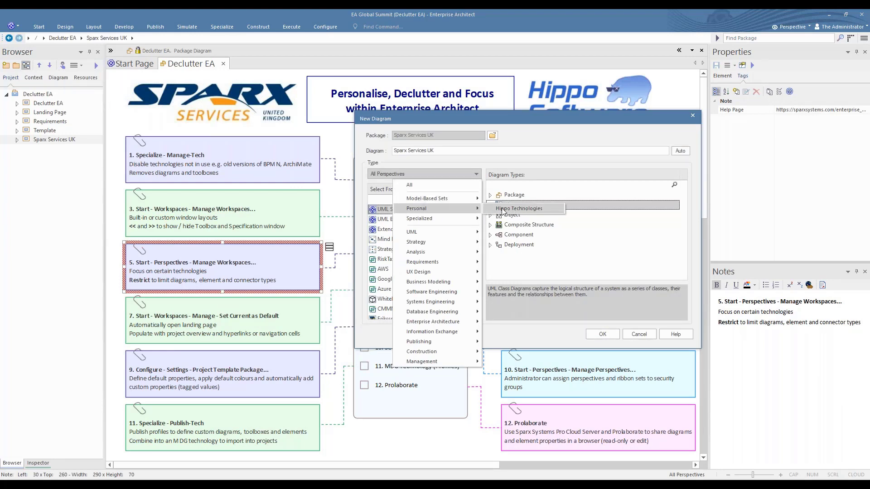
left_click(531, 210)
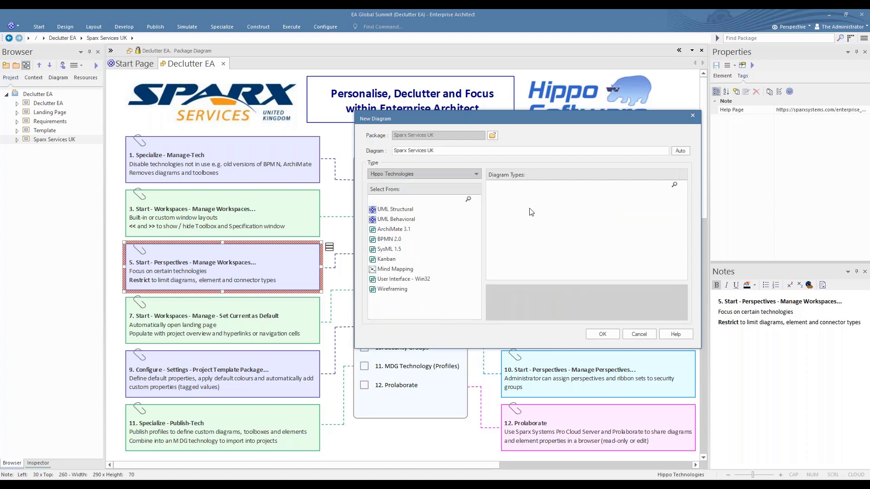
Review UML Structural, UML Behavioral, ArchiMate 3.1, BPMN 2.0 and SysML 1.5 diagram types, then cancel.
left_click(395, 210)
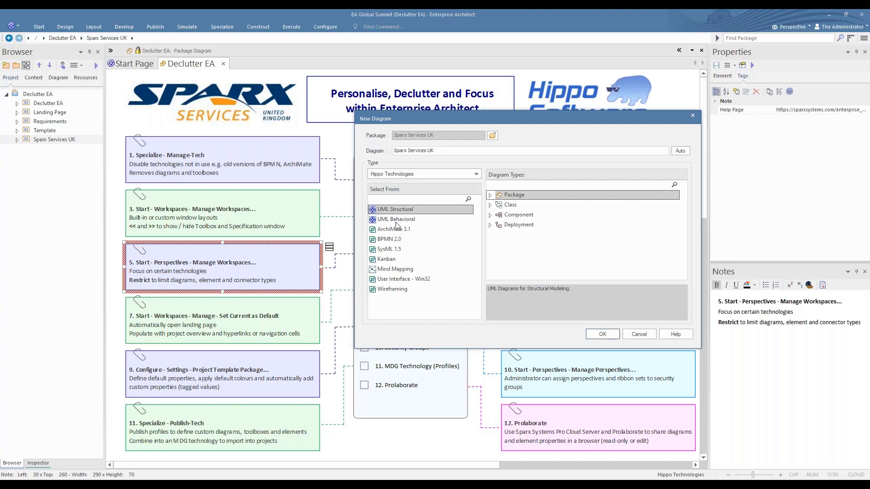
left_click(397, 221)
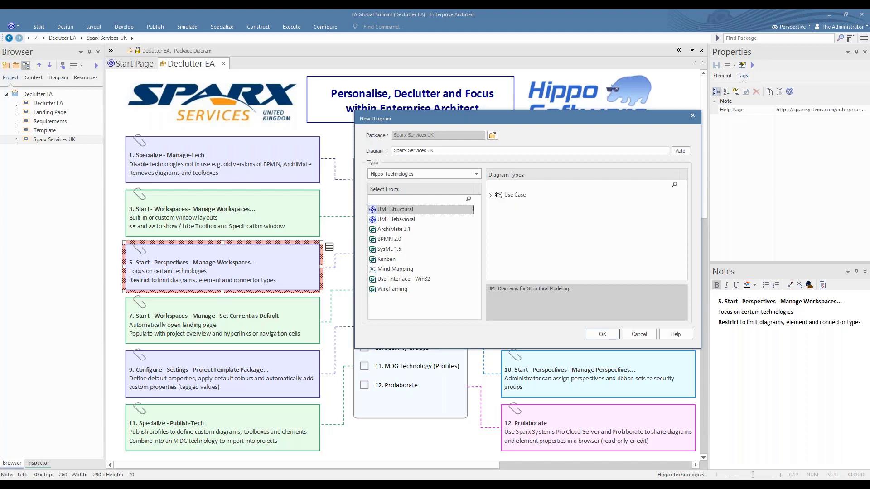
left_click(396, 230)
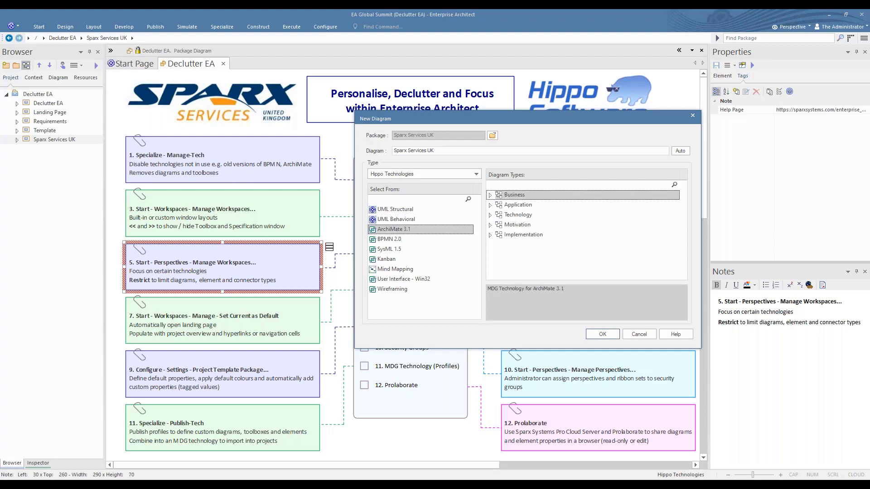
left_click(396, 240)
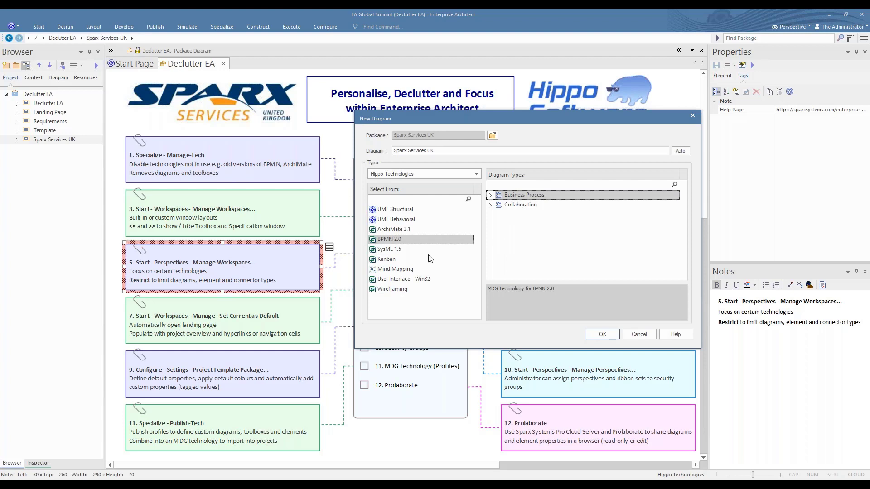
left_click(390, 251)
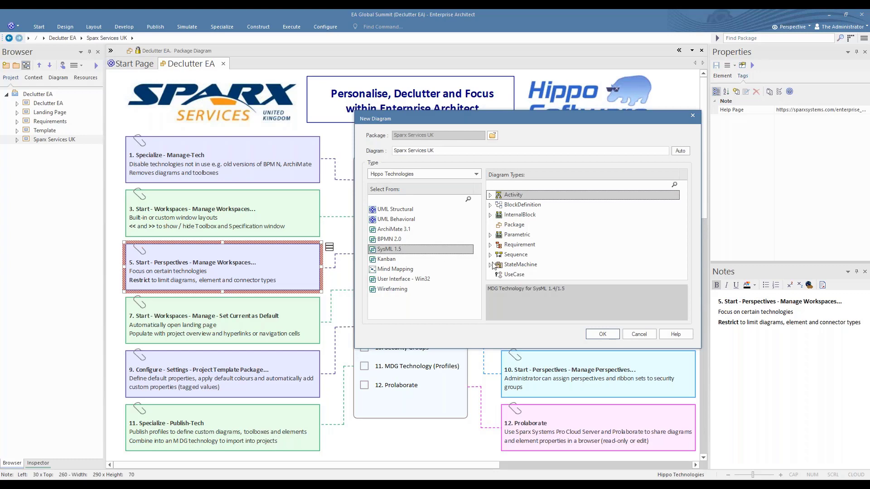
left_click(644, 334)
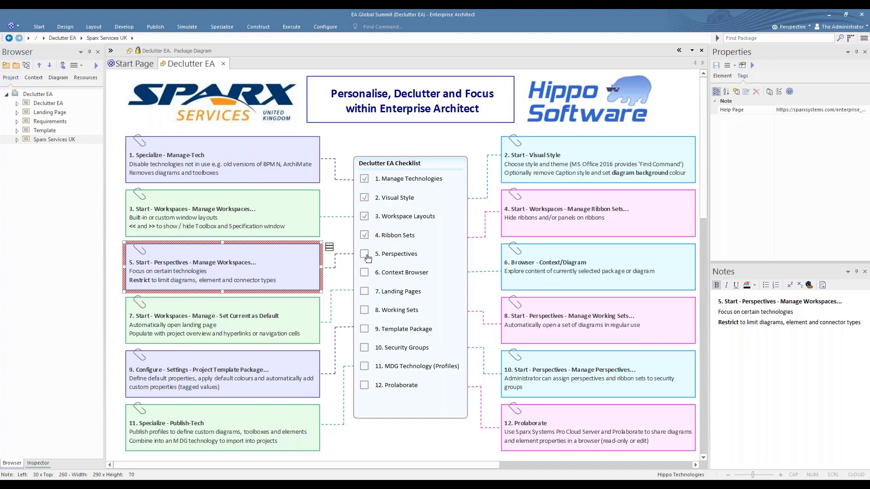
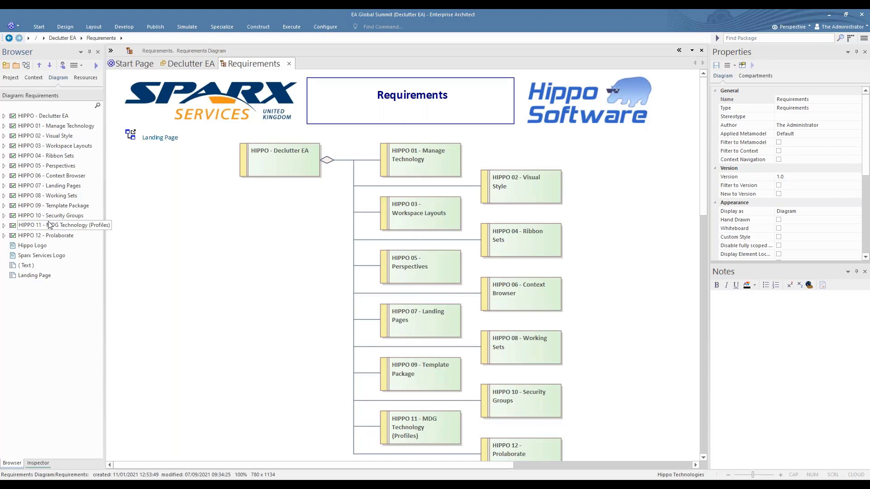
Show the Declutter EA project tree in the Browser beside the open Requirements diagram.
left_click(11, 78)
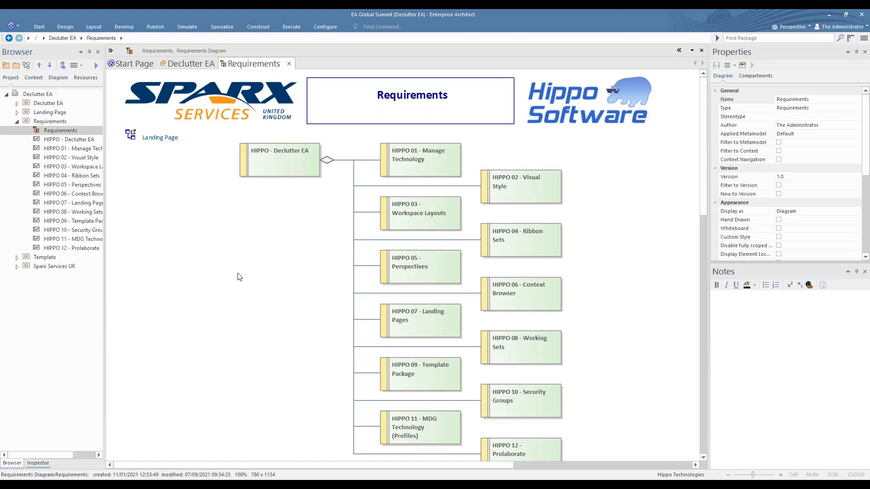
Mark item 6 Context Browser done on the Declutter EA checklist, then open the Landing Page diagram.
left_click(185, 64)
left_click(364, 272)
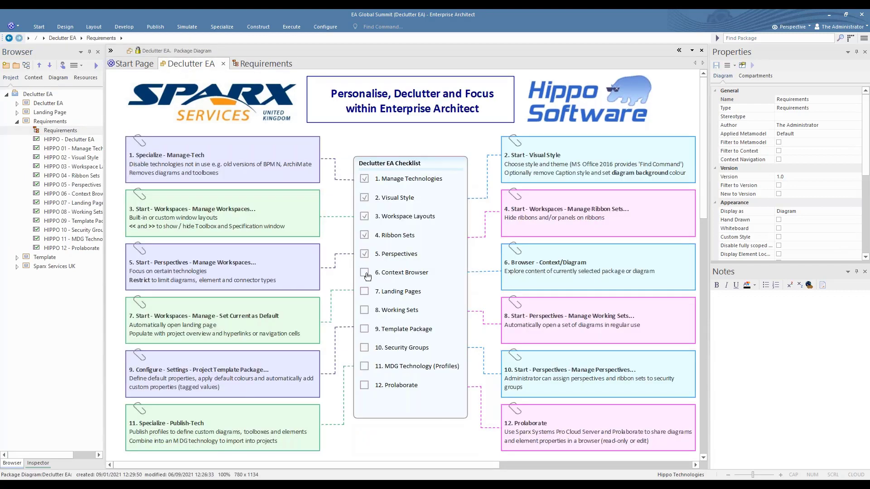
left_click(290, 310)
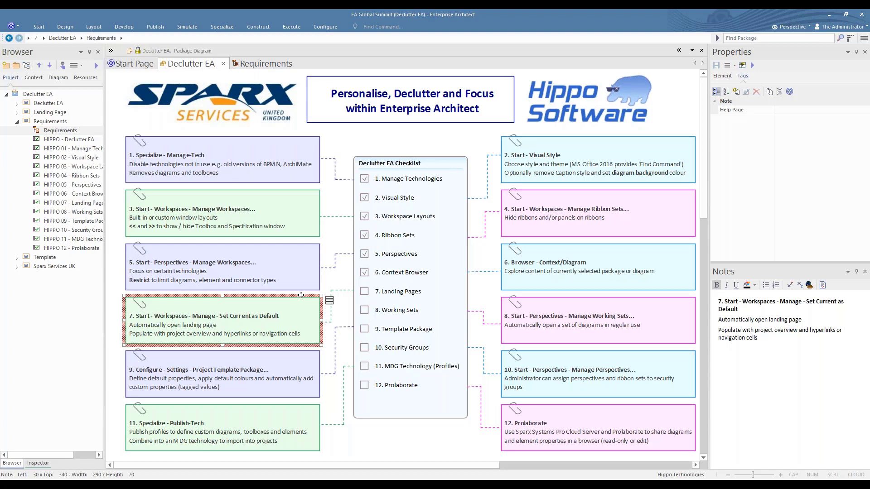
left_click(17, 113)
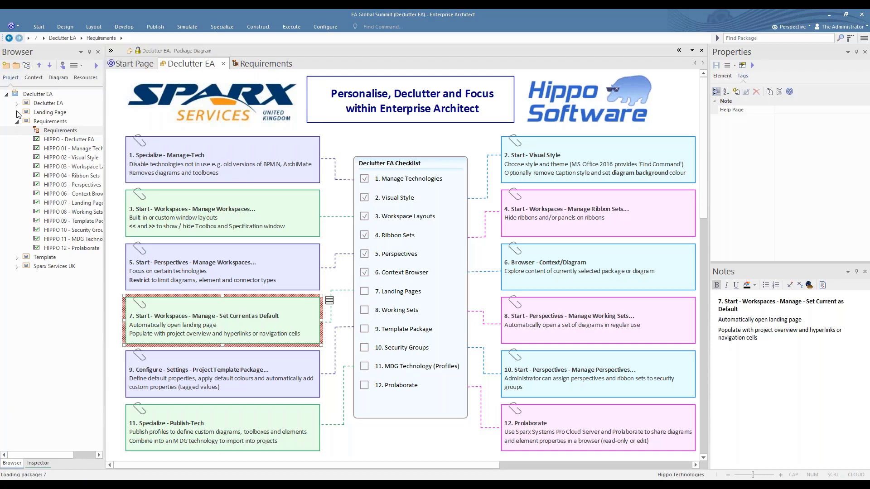
double_click(43, 122)
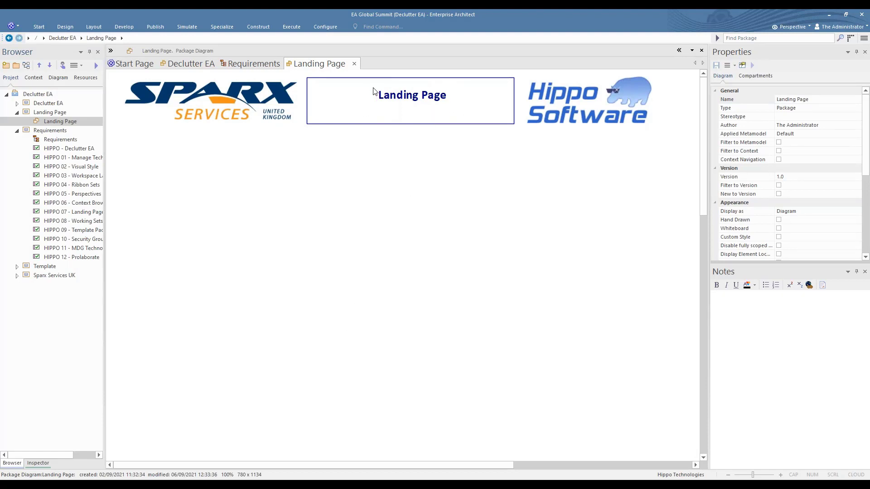
left_click(111, 51)
left_click(124, 202)
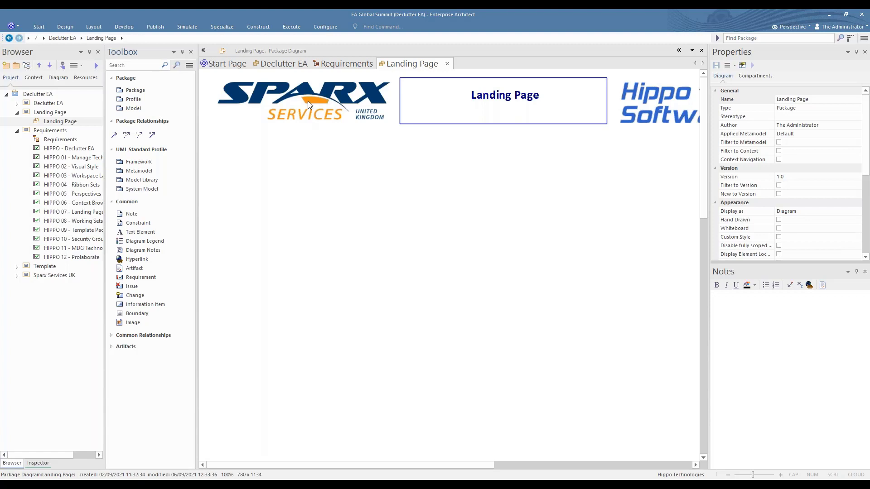
left_click(121, 347)
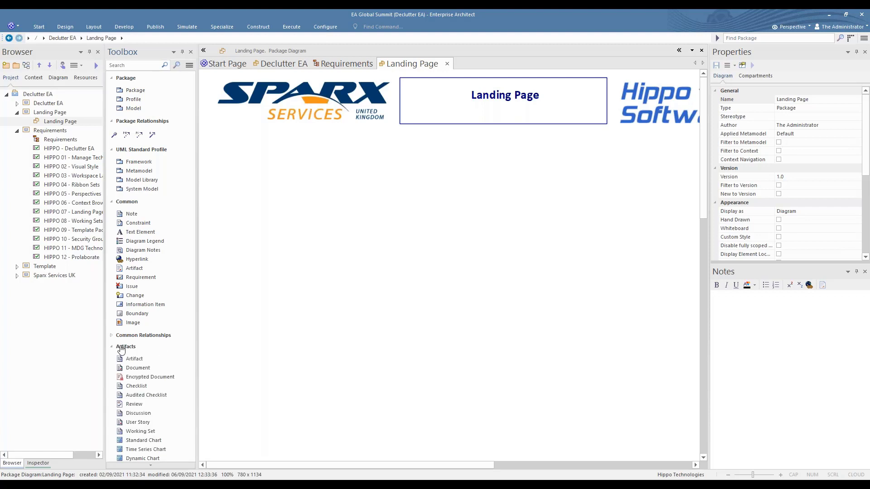
scroll(130, 317, "down", 5)
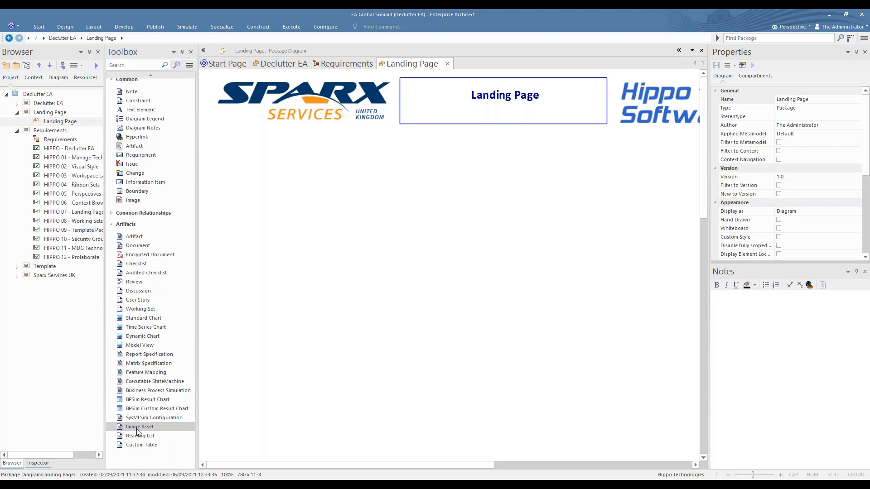
scroll(138, 318, "up", 2)
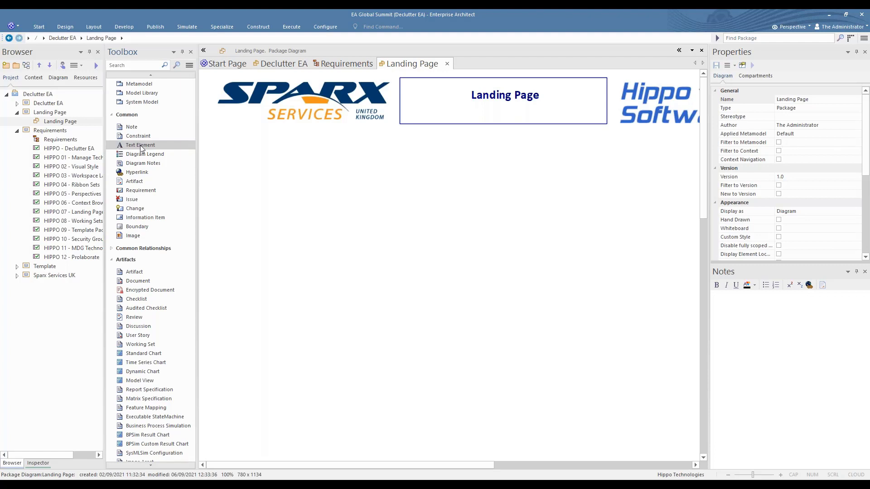
left_click(203, 51)
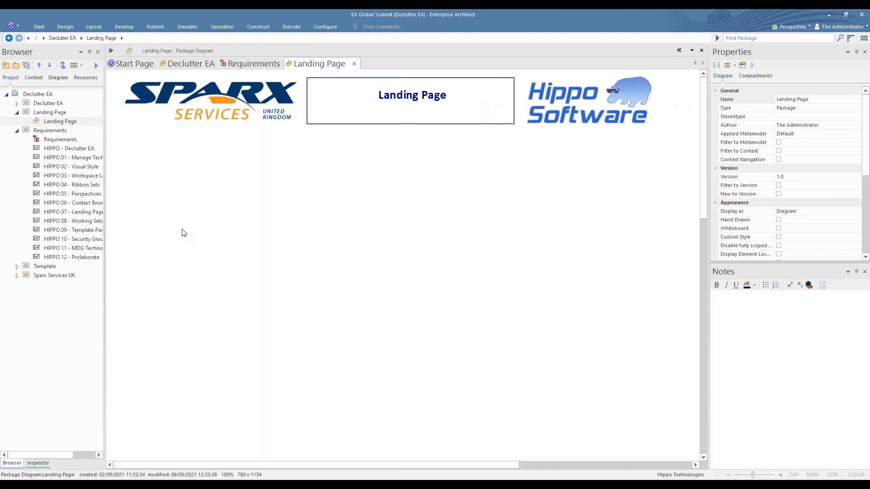
Drop the Requirements diagram onto the Landing Page as a hyperlink.
left_click(38, 140)
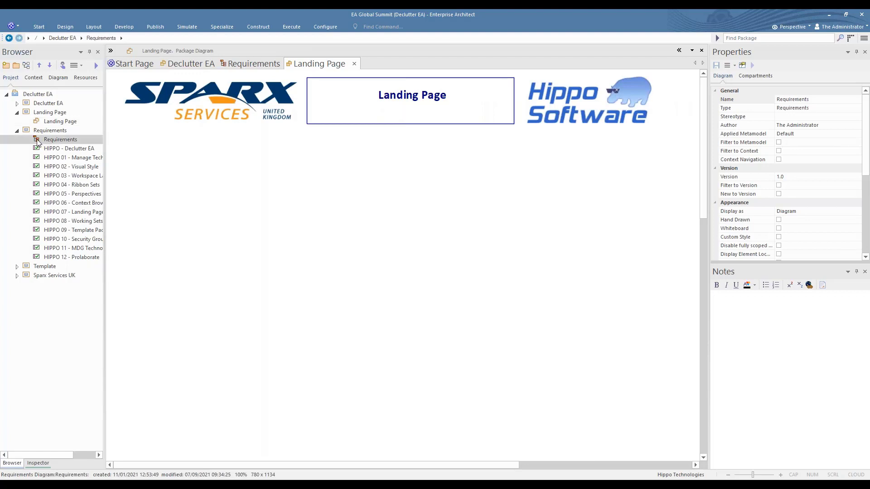
left_click_drag(38, 142, 196, 202)
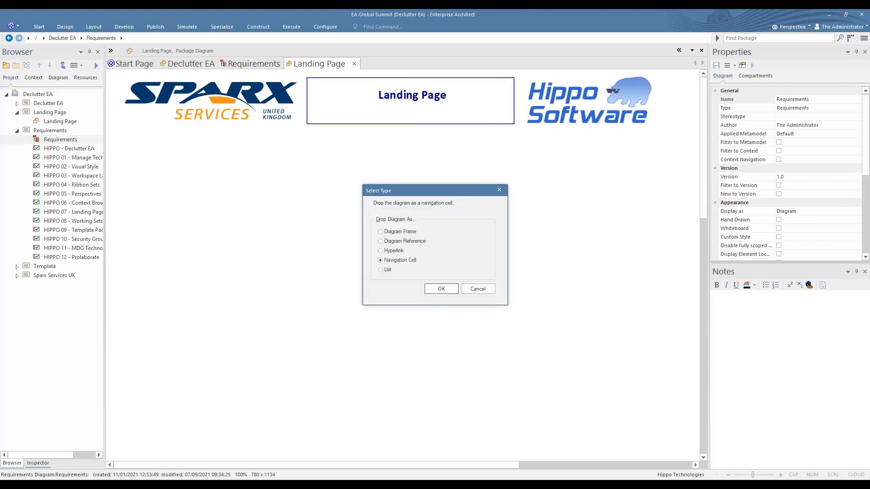
left_click(393, 250)
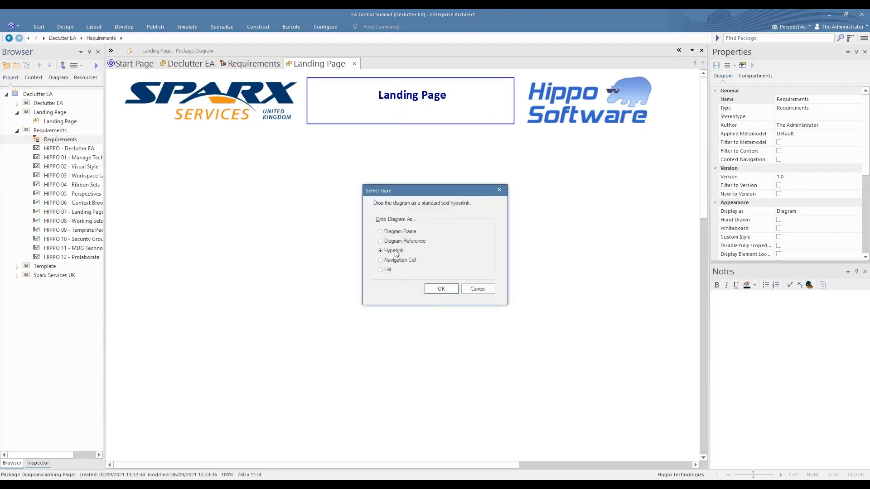
left_click(440, 288)
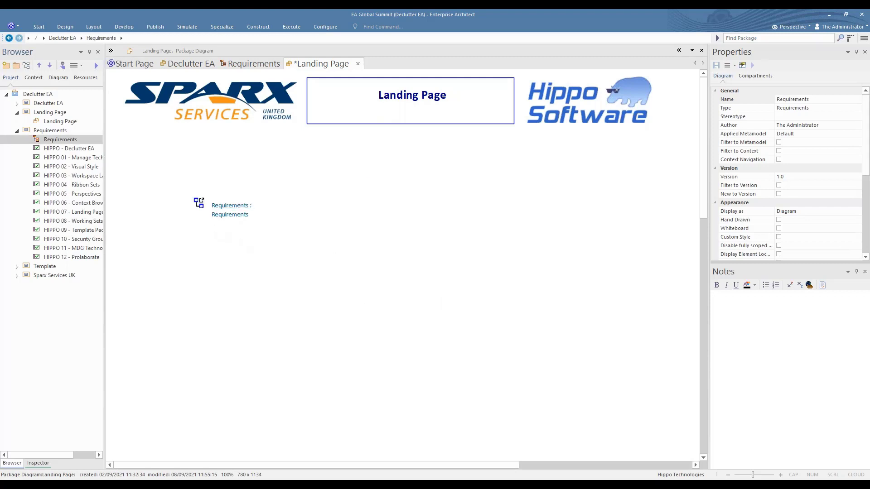
Shorten the hyperlink label to 'Requirements' and save the Landing Page diagram.
left_click(201, 207)
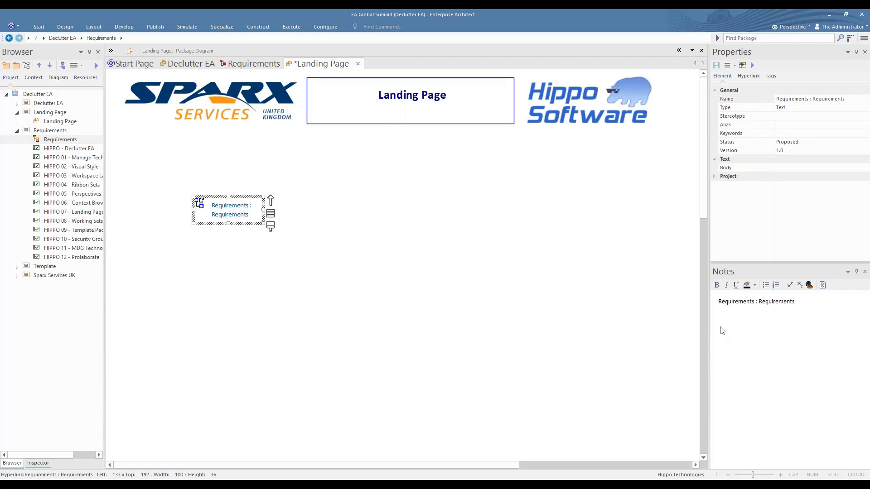
left_click(762, 316)
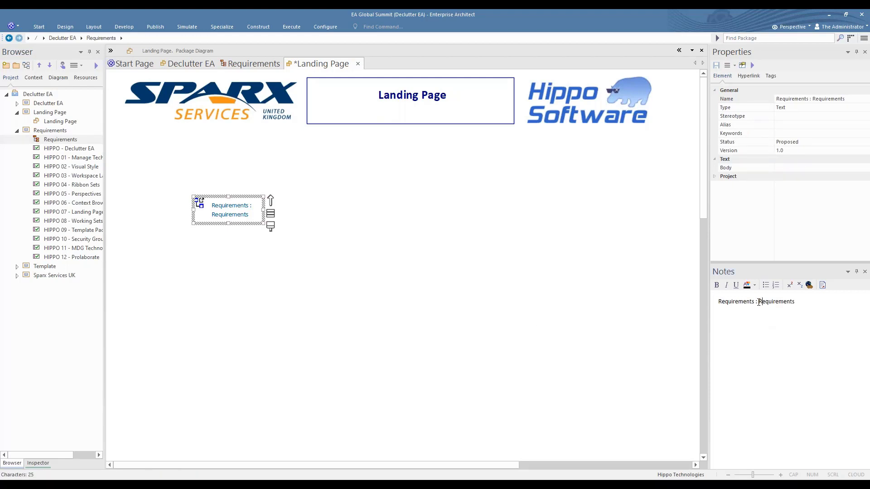
left_click_drag(759, 302, 706, 302)
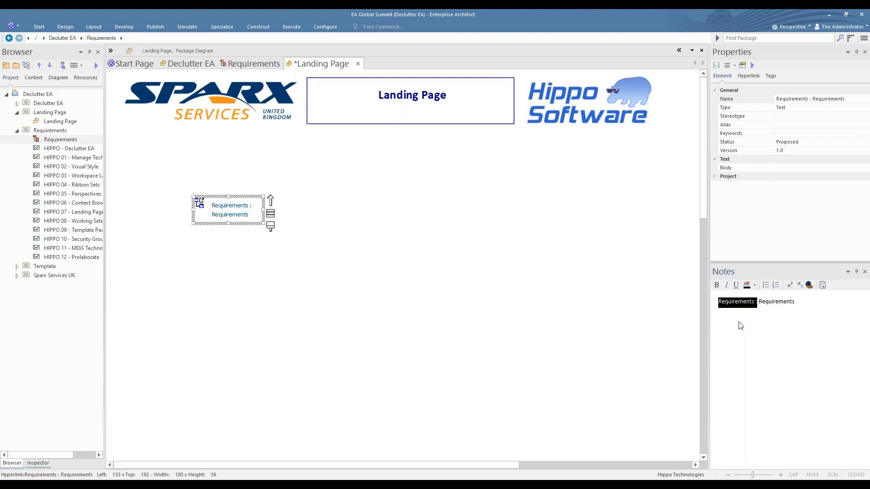
key("Delete")
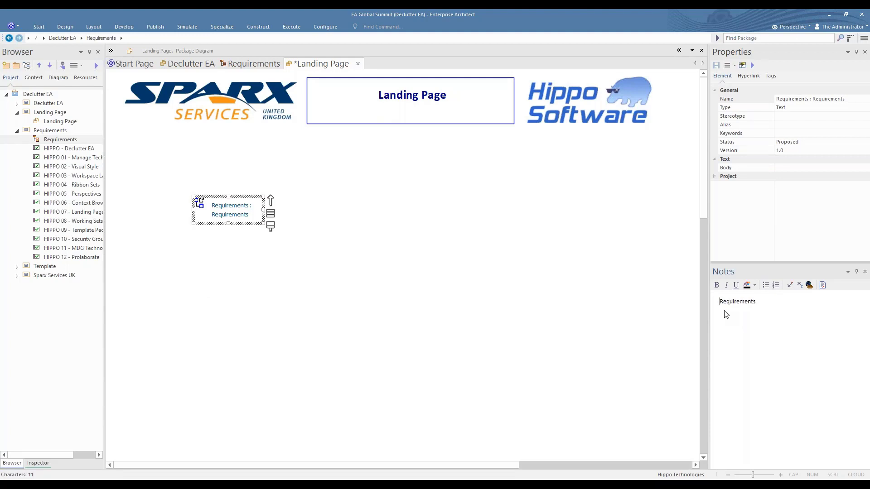
left_click(183, 247)
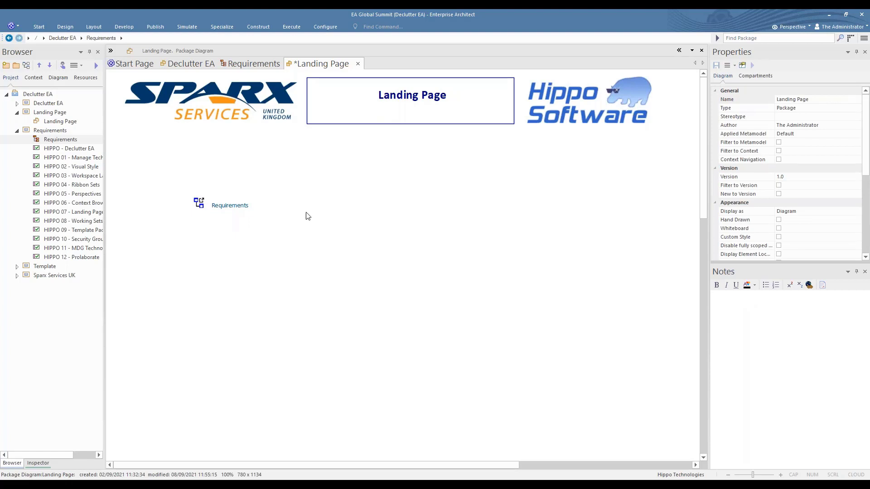
right_click(315, 64)
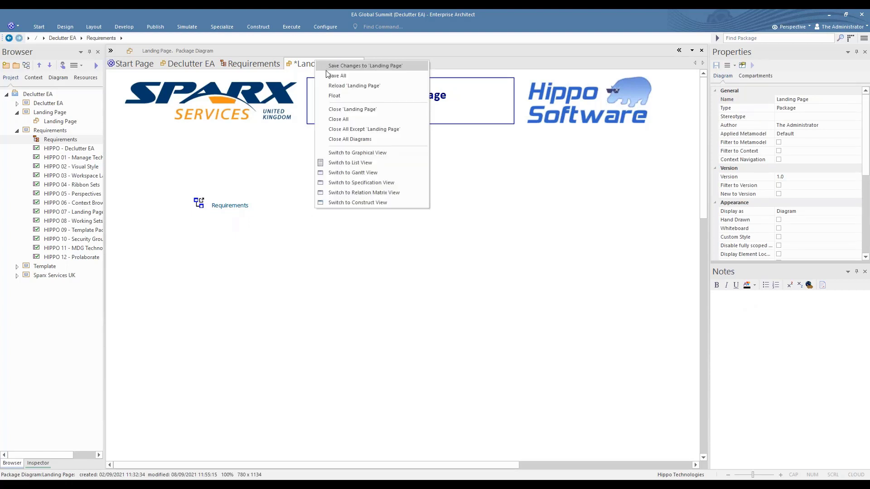
left_click(327, 69)
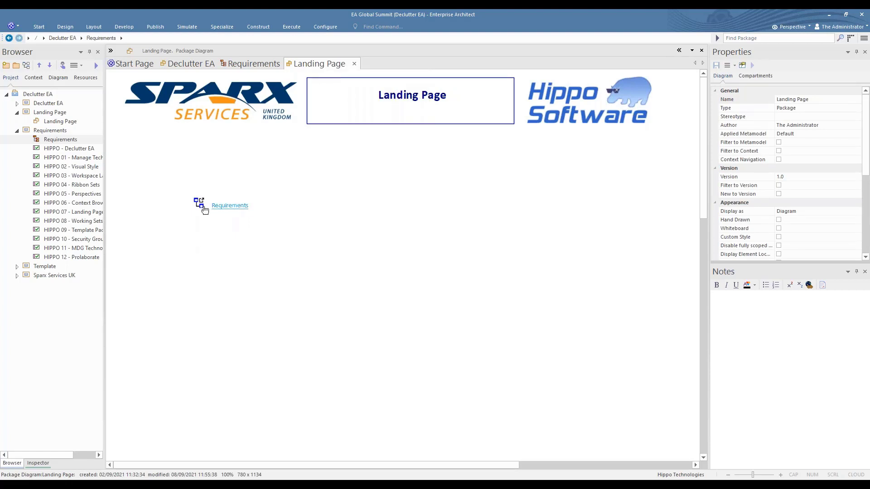
double_click(204, 209)
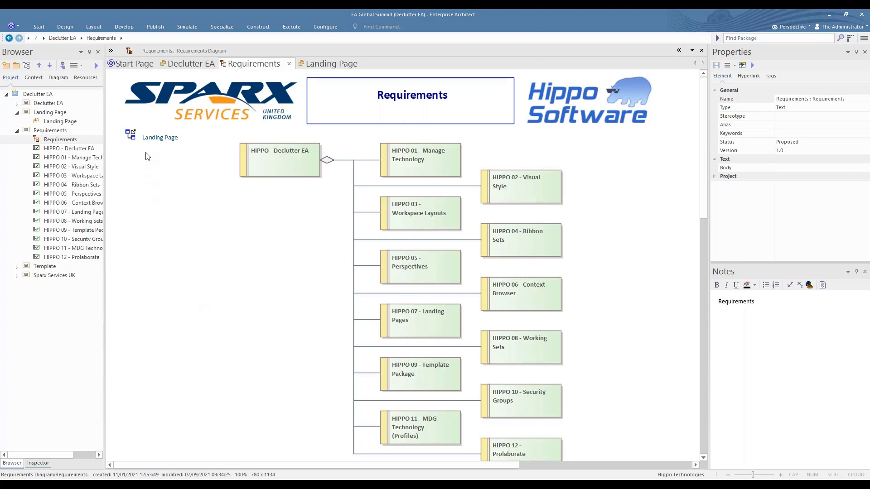
double_click(152, 140)
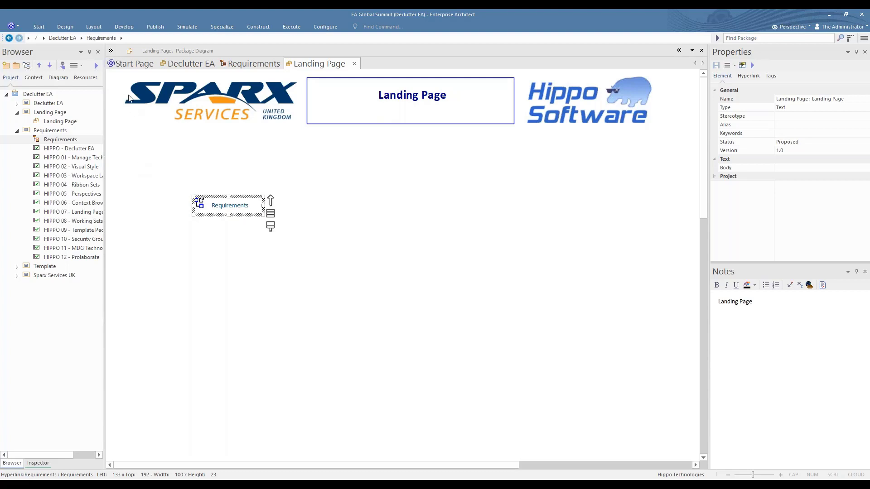
Draw a boundary named 'Diagrams' around the Requirements hyperlink.
left_click(111, 50)
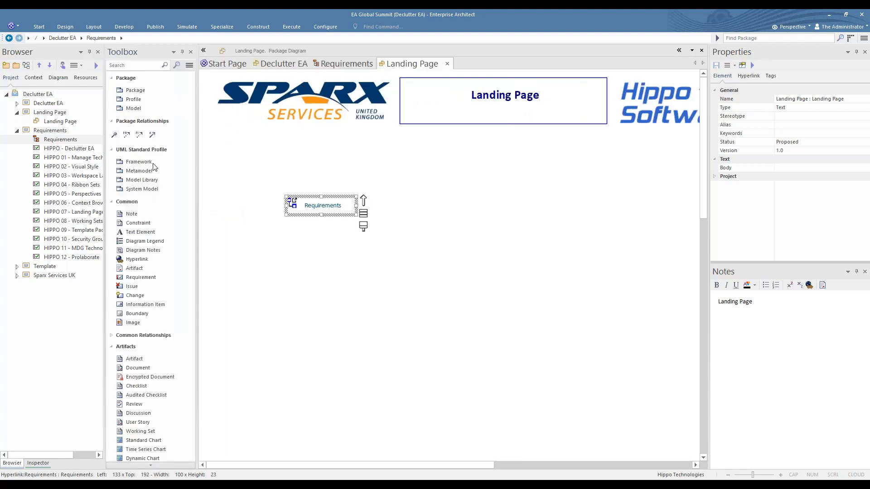
left_click(146, 315)
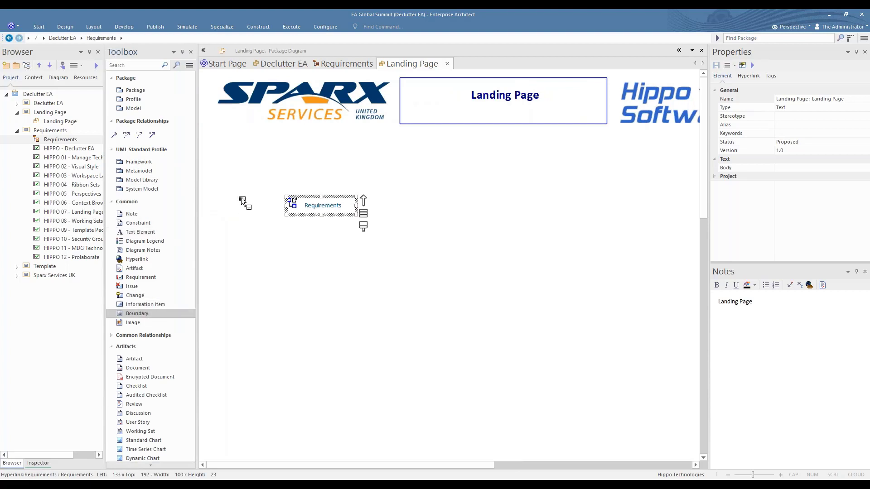
left_click(256, 164)
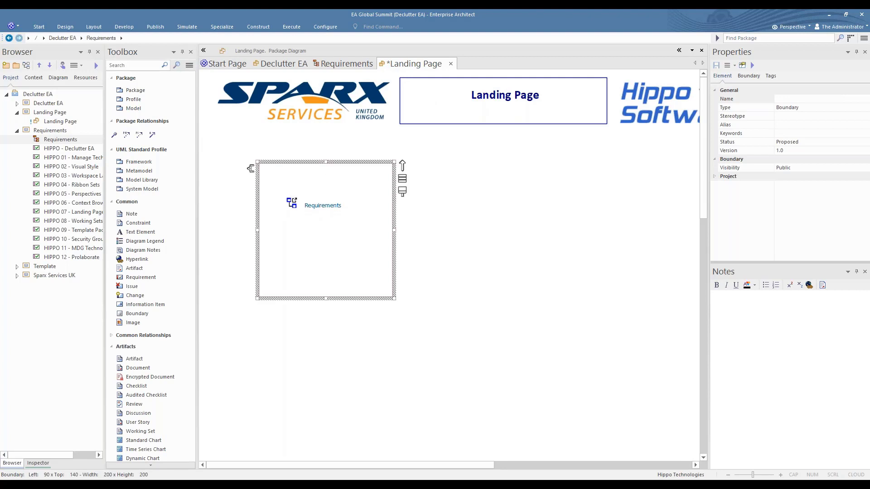
type("Diagrams")
left_click(243, 184)
Set the Diagrams boundary's shape to Rounded Rectangle and its style to Solid.
double_click(270, 170)
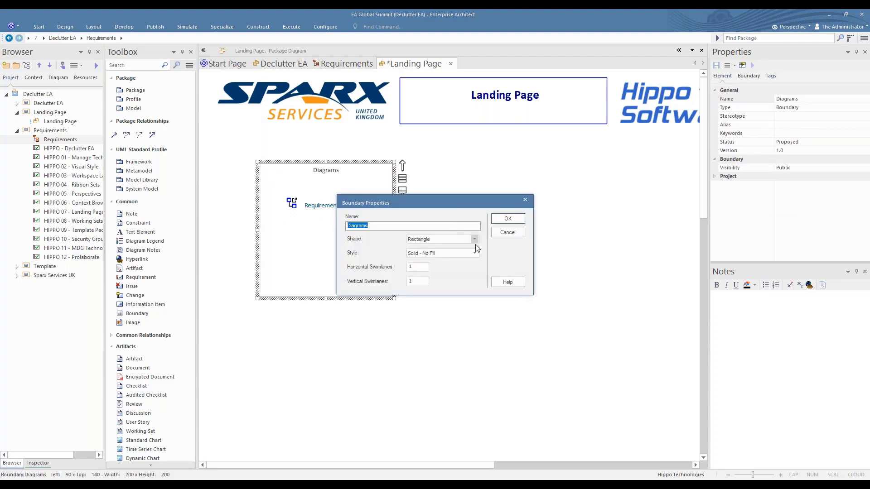
left_click(475, 238)
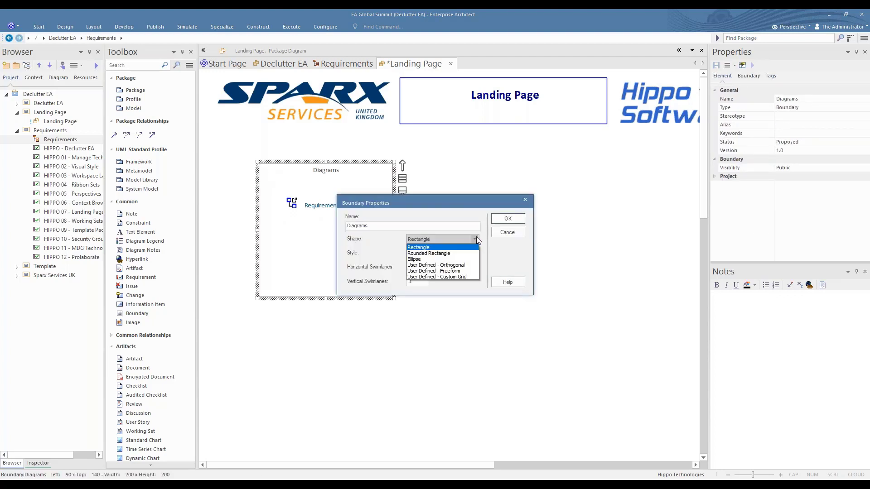
left_click(460, 254)
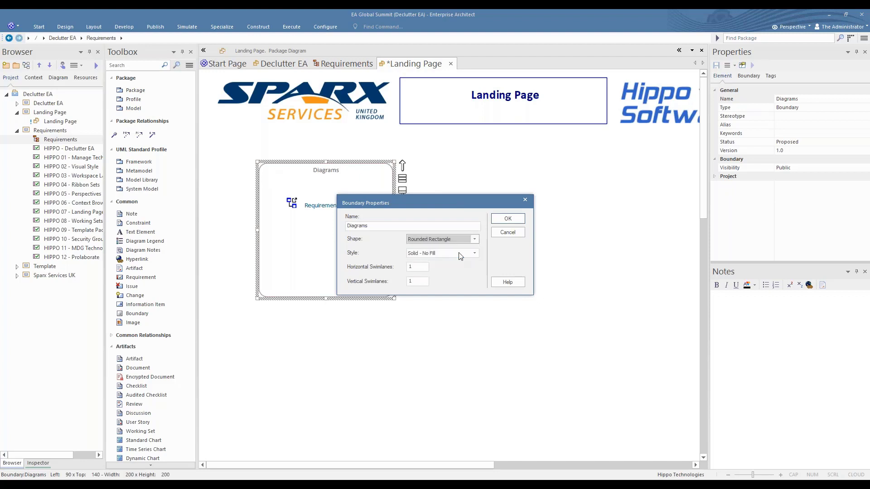
left_click(474, 253)
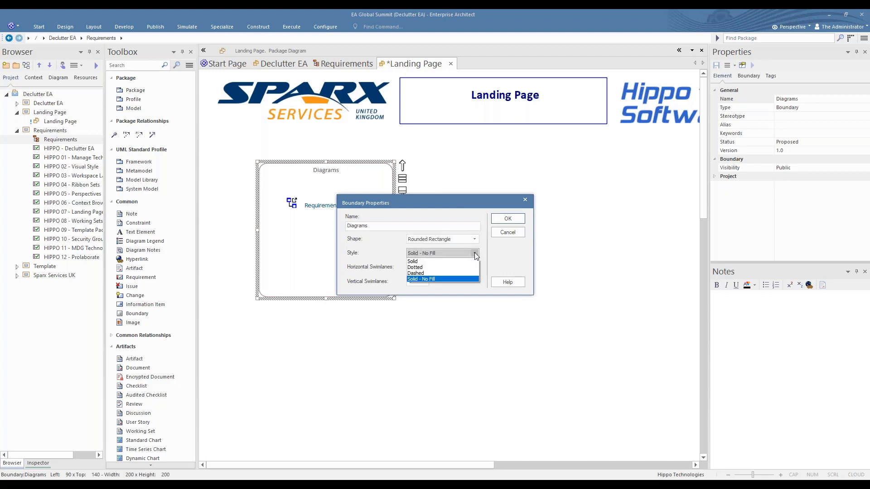
left_click(423, 262)
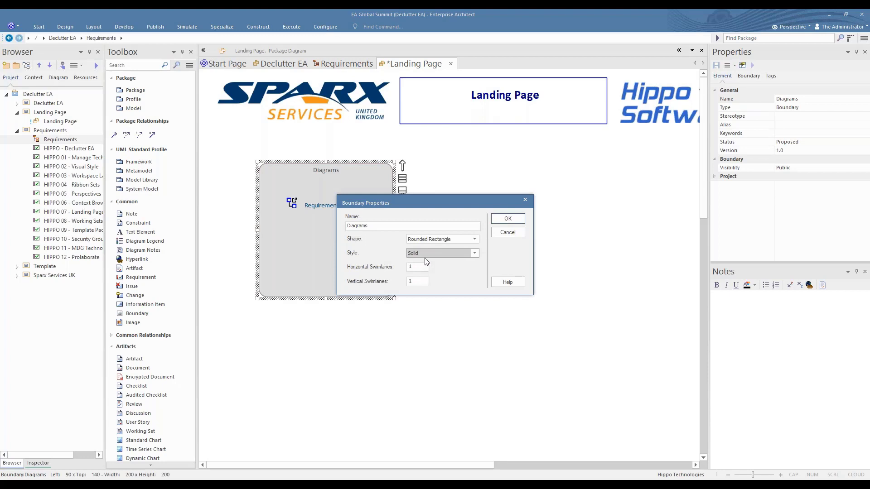
left_click(519, 220)
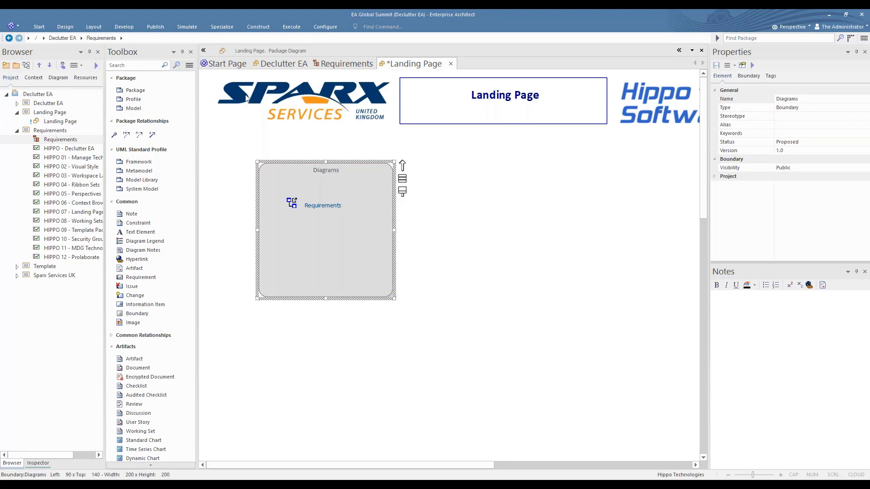
Apply Pink from the Layout ribbon's Fill Colour palette to the Diagrams boundary.
left_click(93, 27)
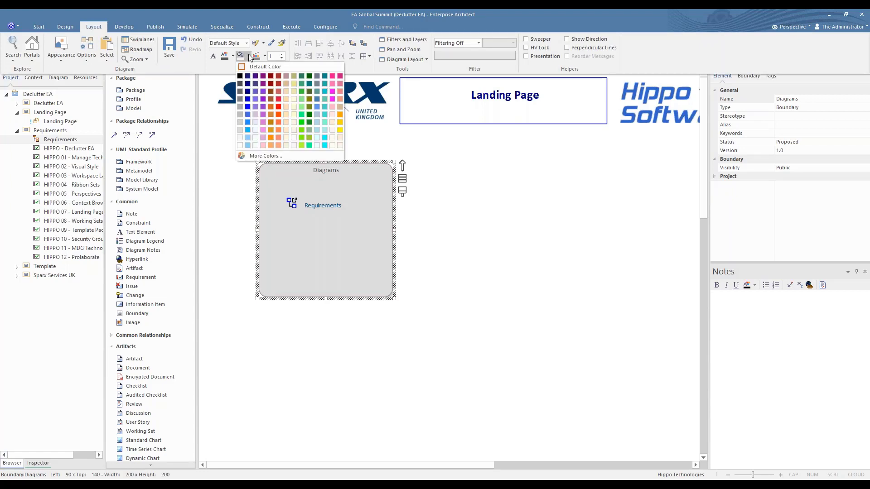
left_click(263, 145)
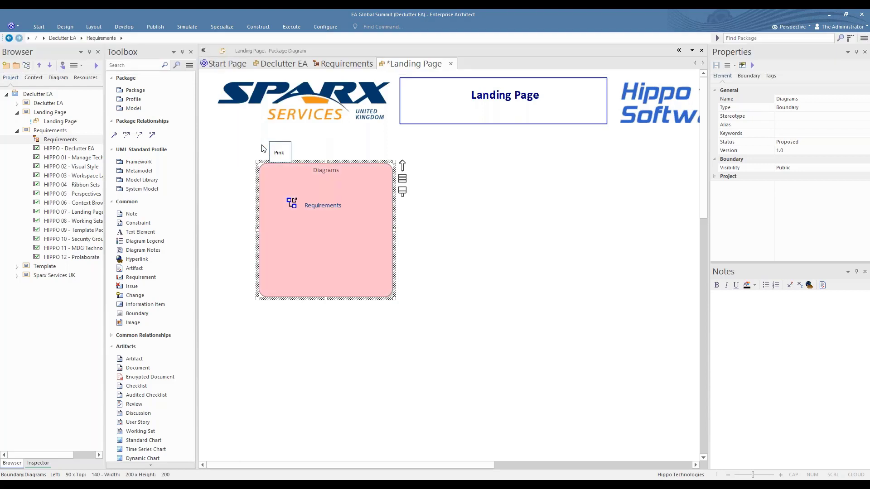
left_click(247, 151)
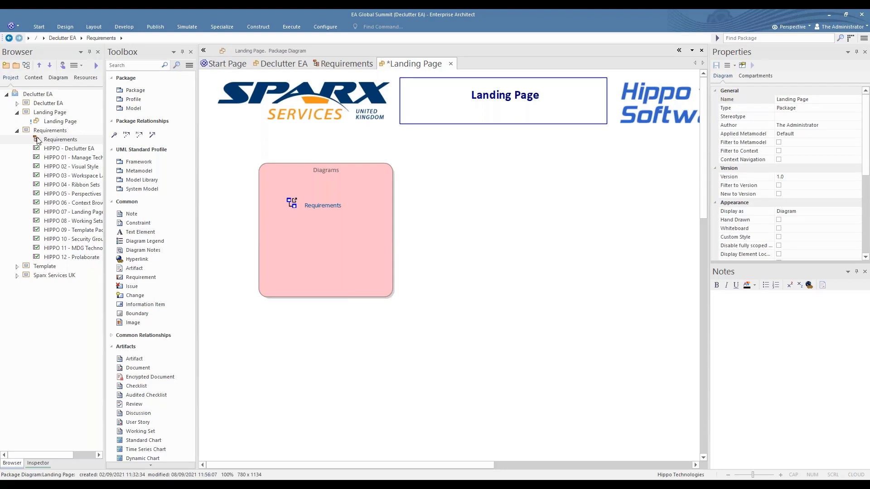
Drop the Requirements diagram right of the Diagrams boundary as a Navigation Cell.
left_click_drag(38, 142, 431, 164)
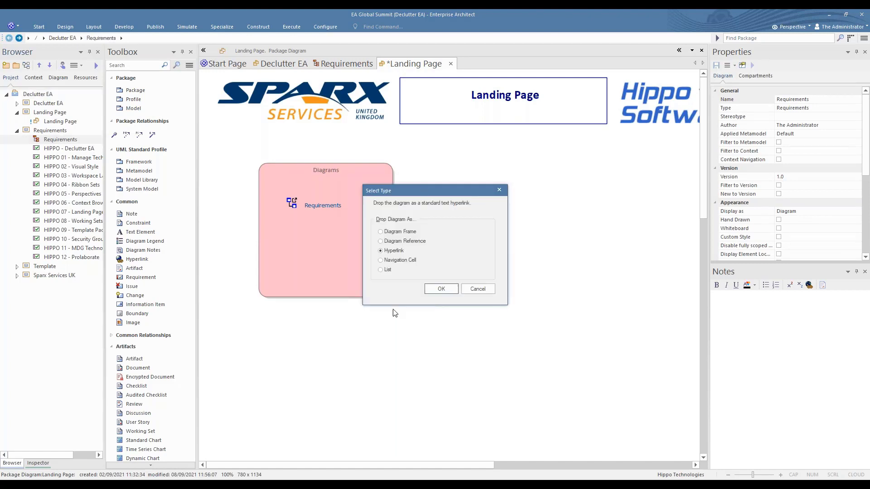
left_click(400, 262)
left_click(445, 288)
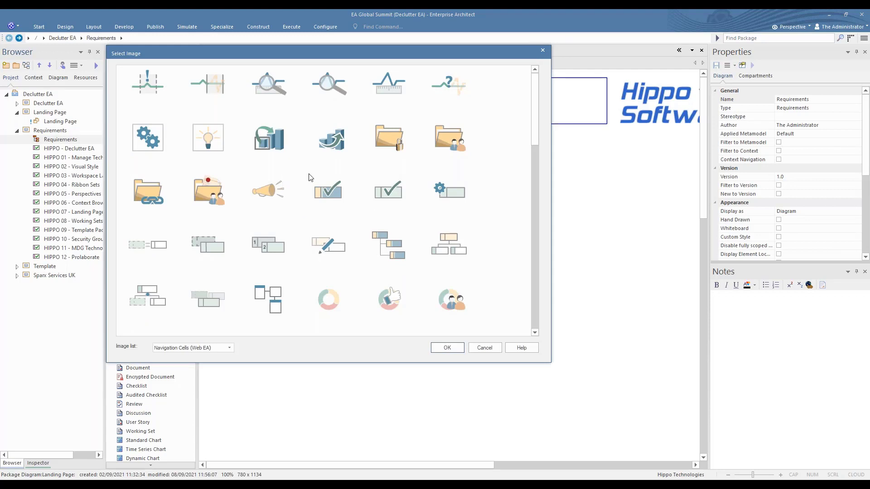
Give the Requirements navigation cell the hierarchy image from the Amber sunset set.
scroll(311, 175, "down", 10)
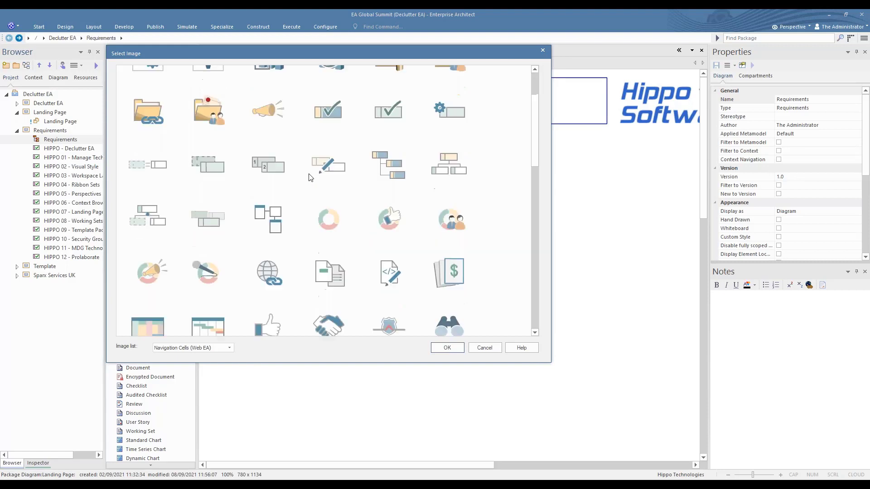
left_click(230, 348)
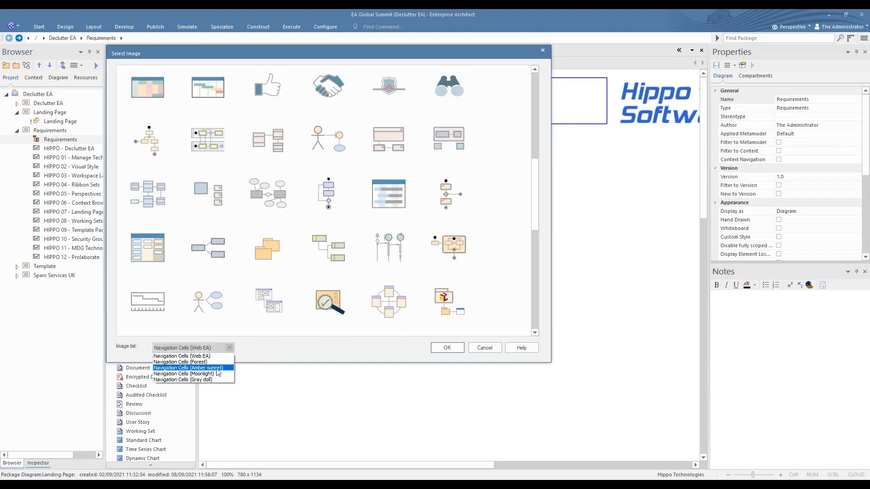
left_click(216, 368)
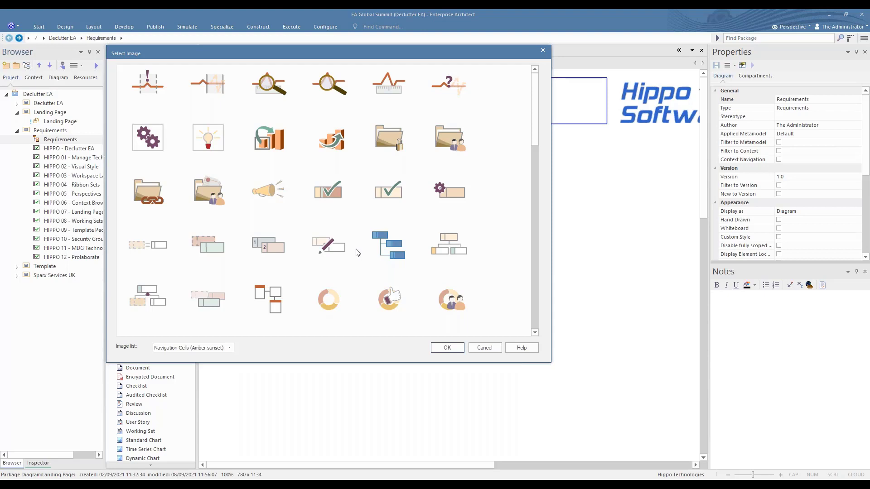
left_click(447, 348)
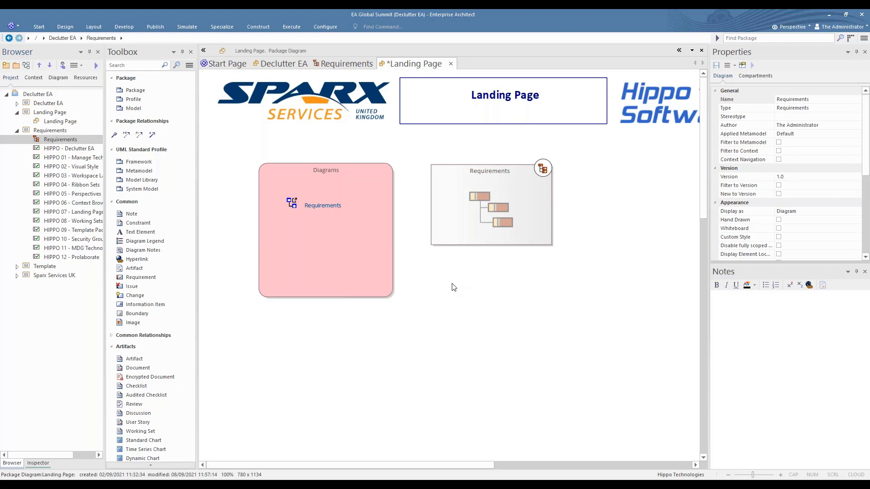
double_click(455, 216)
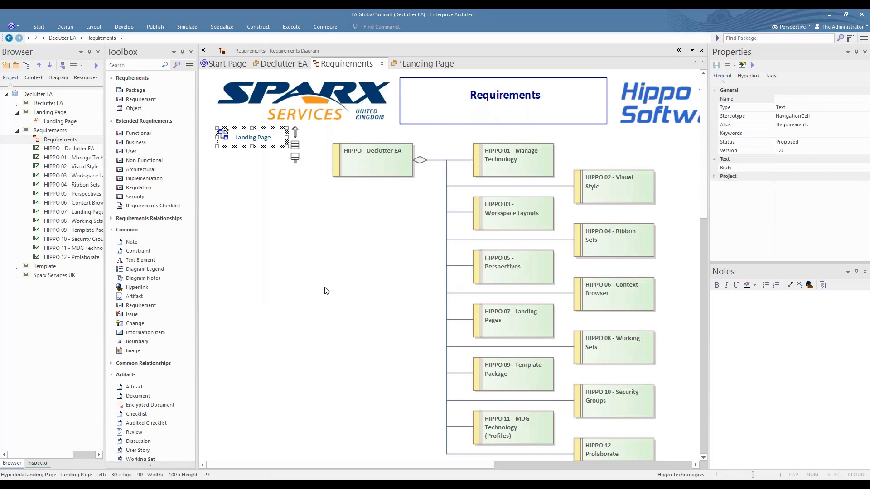
left_click(239, 141)
double_click(238, 141)
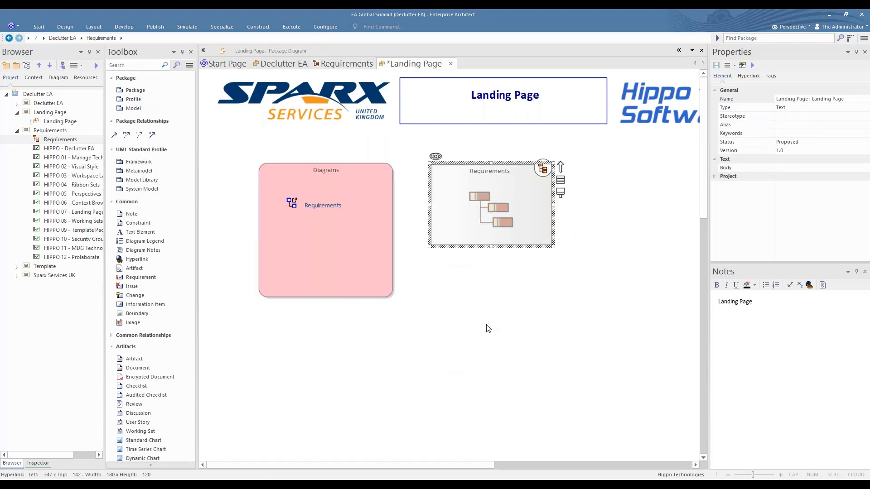
left_click(451, 224)
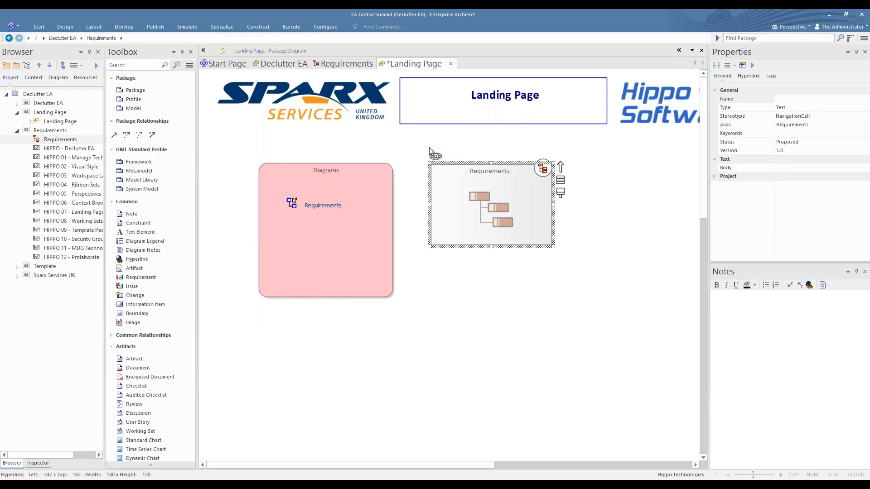
left_click(435, 157)
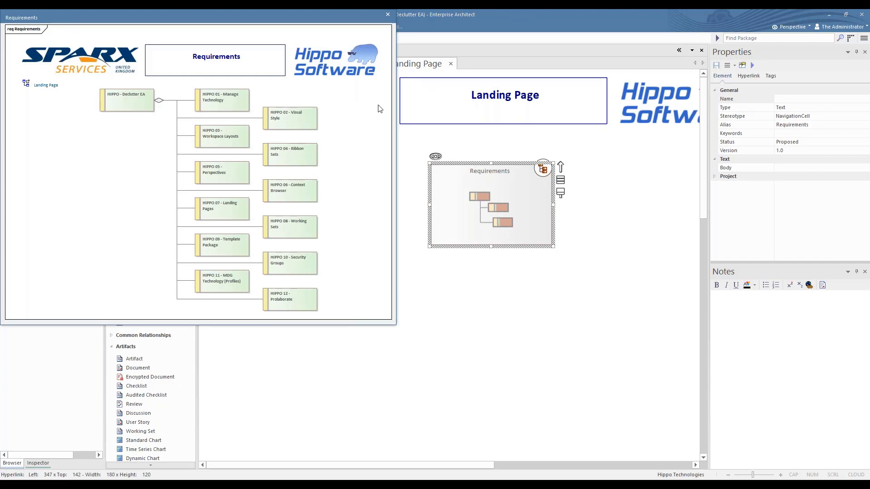
left_click(388, 15)
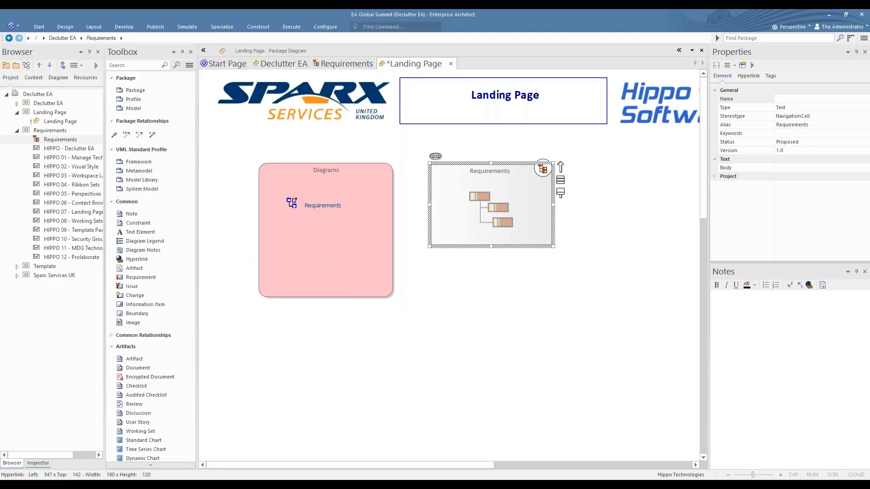
left_click(392, 150)
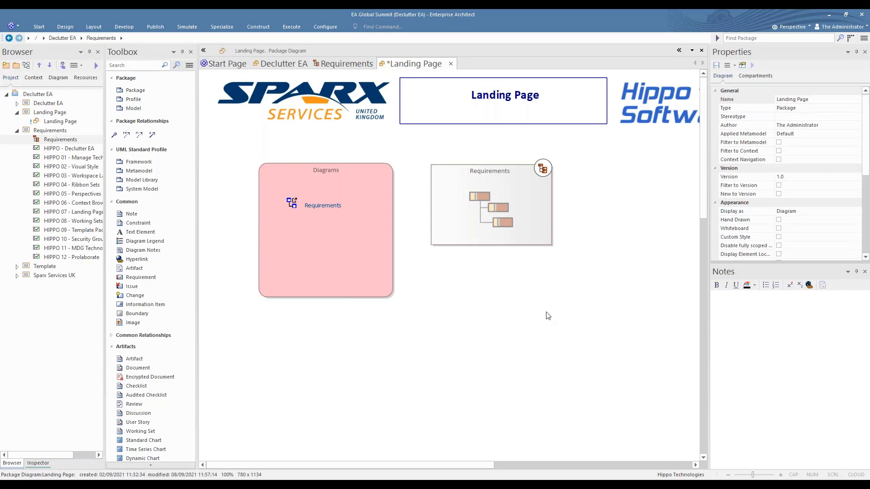
Set the Landing Page as the model's default diagram via Workspaces > Manage.
left_click(204, 51)
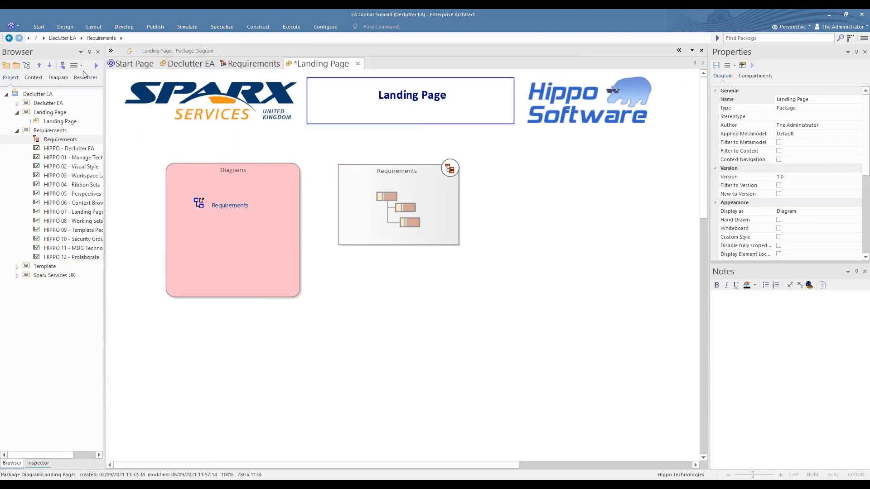
left_click(38, 27)
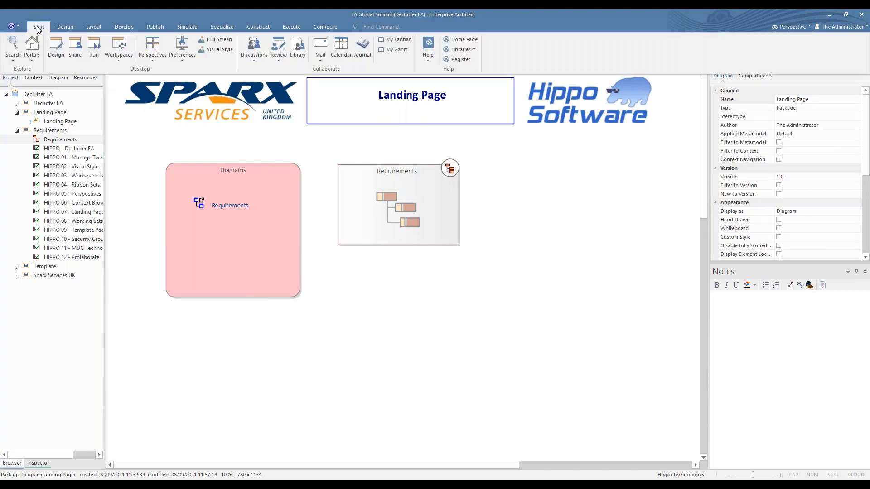
left_click(119, 60)
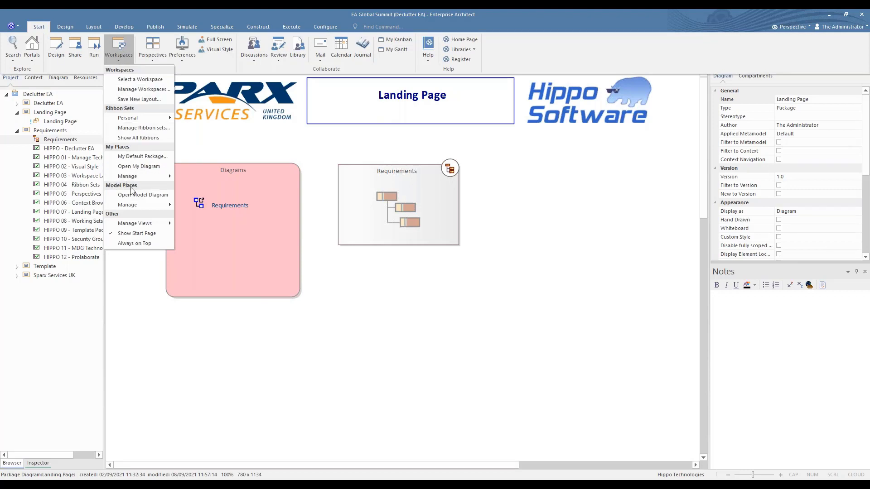
mouse_move(128, 207)
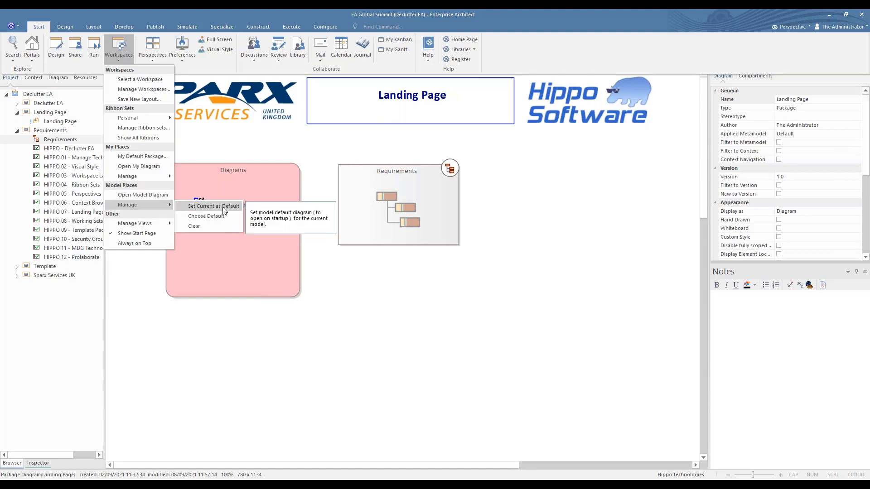
left_click(343, 293)
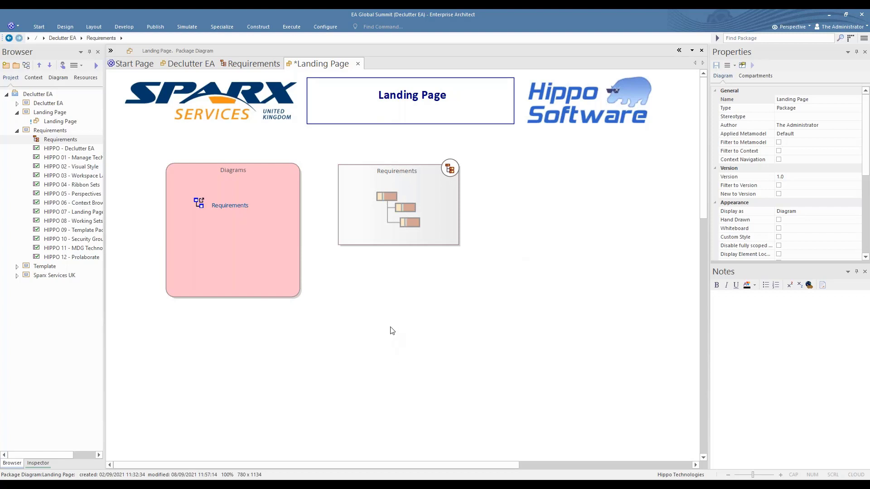
Tick item 7 Landing Pages on the Declutter EA checklist.
left_click(197, 68)
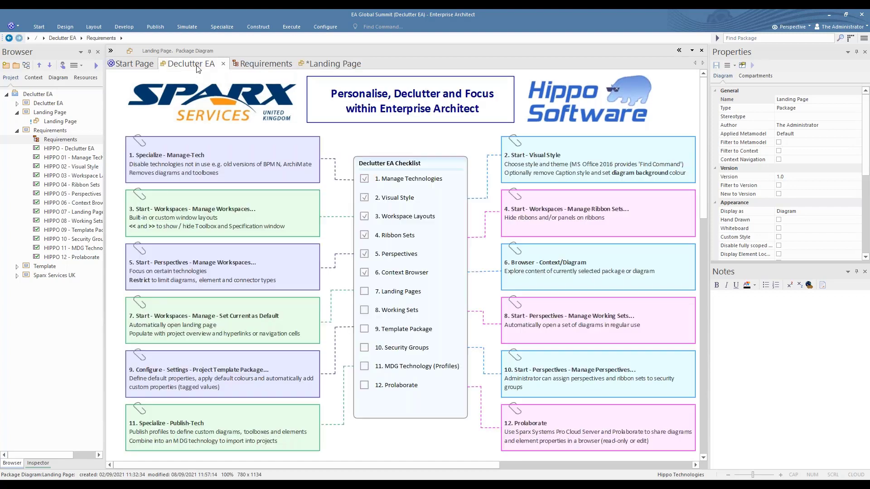
left_click(365, 286)
left_click(567, 326)
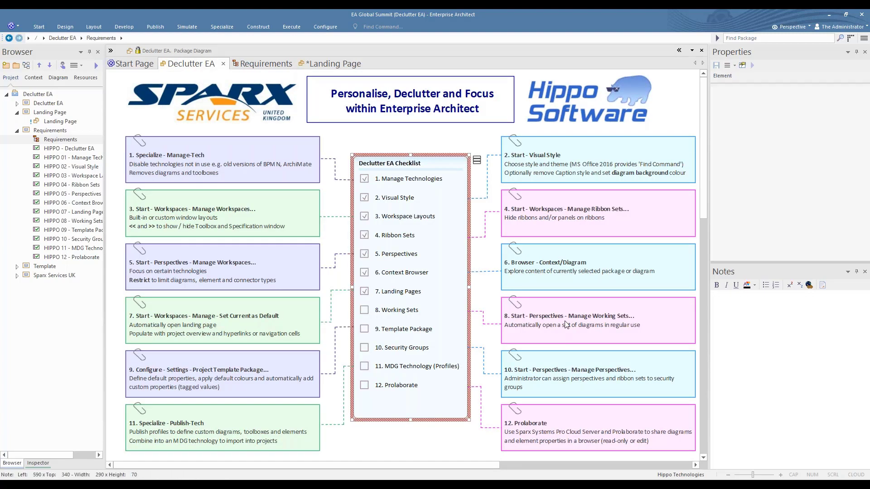
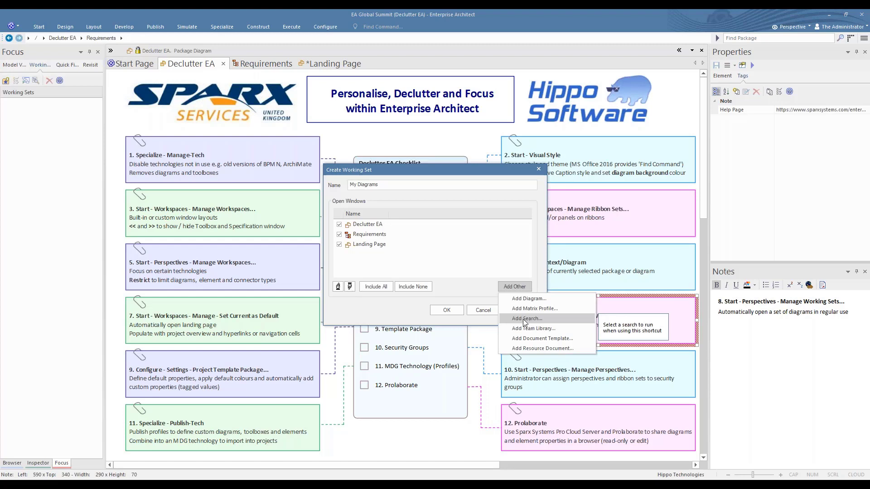
Add the Diagram Searches > Find Orphans search to the My Diagrams working set and save it.
left_click(523, 316)
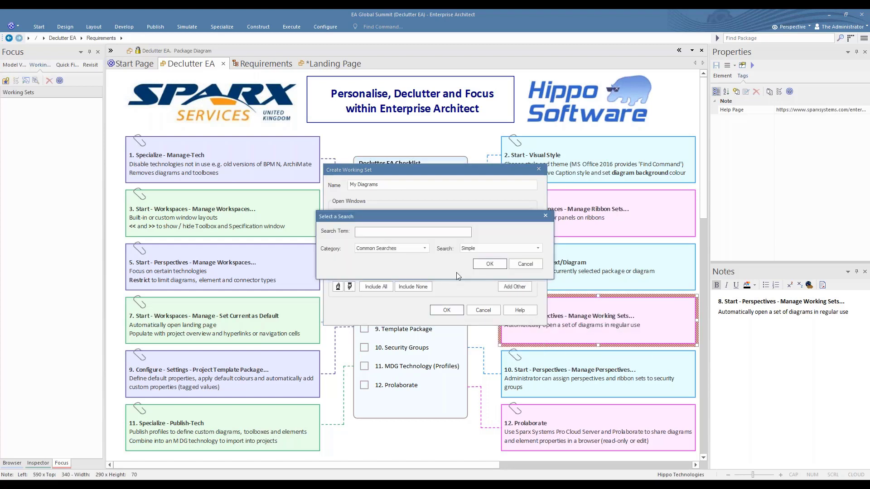
left_click(425, 250)
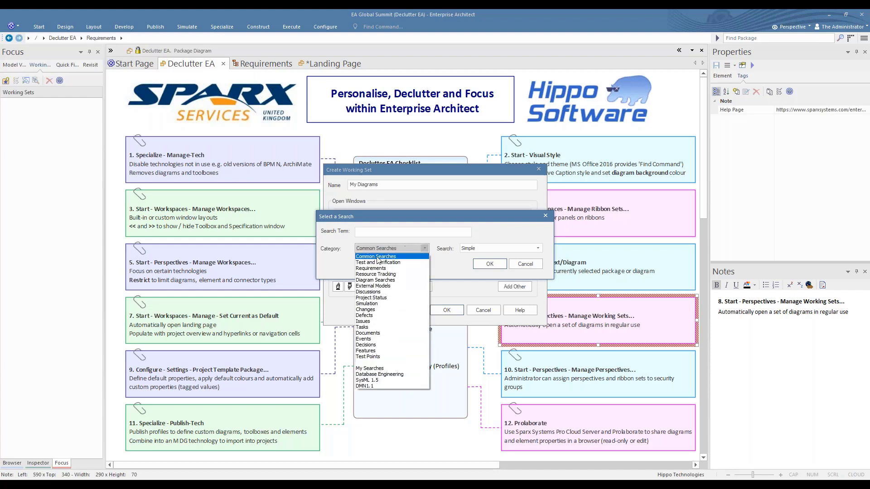
left_click(362, 280)
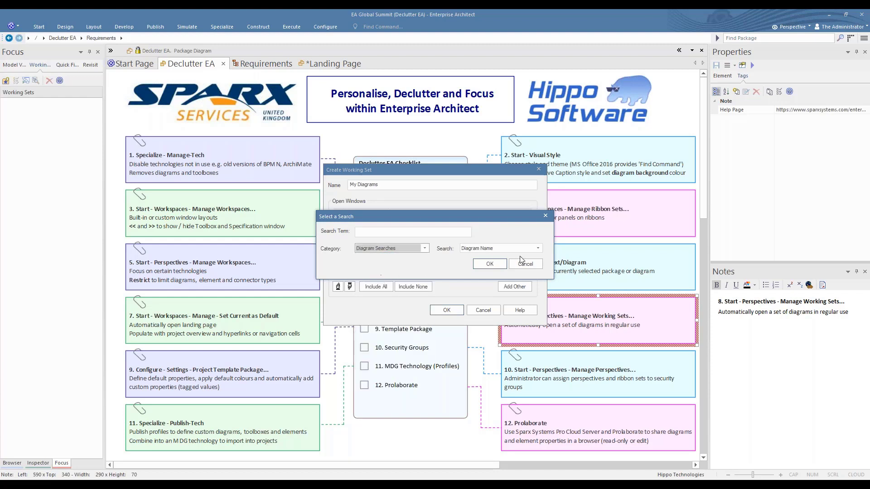
left_click(537, 249)
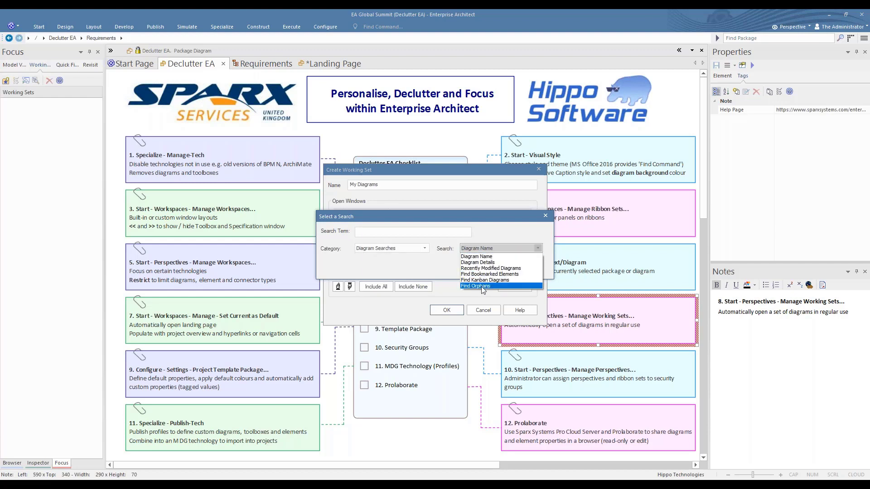
left_click(483, 286)
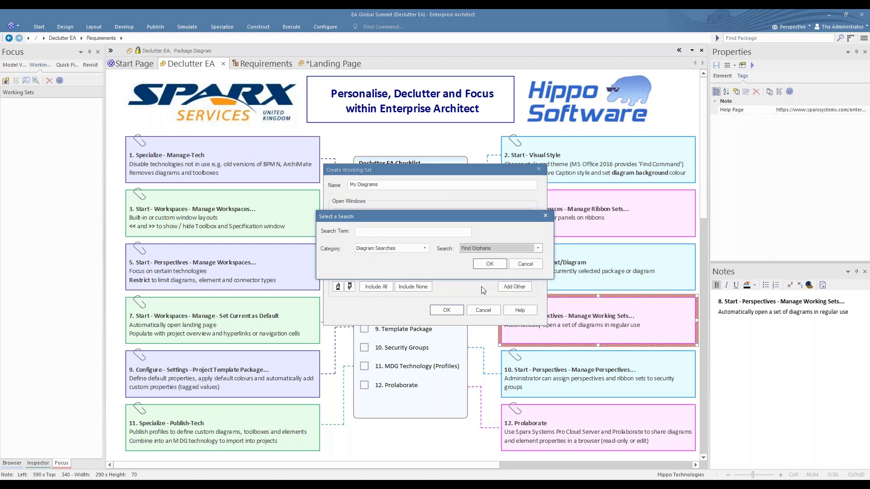
left_click(490, 263)
left_click(452, 310)
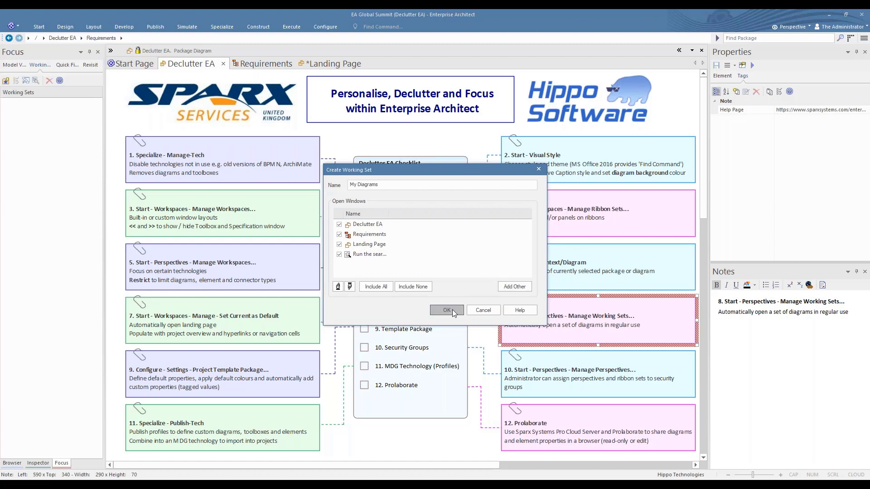
left_click(452, 311)
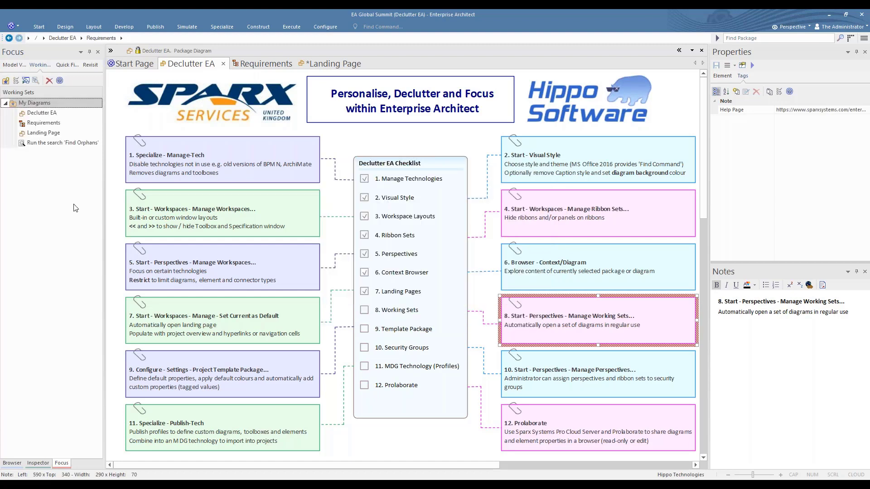
Close the Requirements diagram, Save All, and close the Landing Page diagram.
left_click(267, 64)
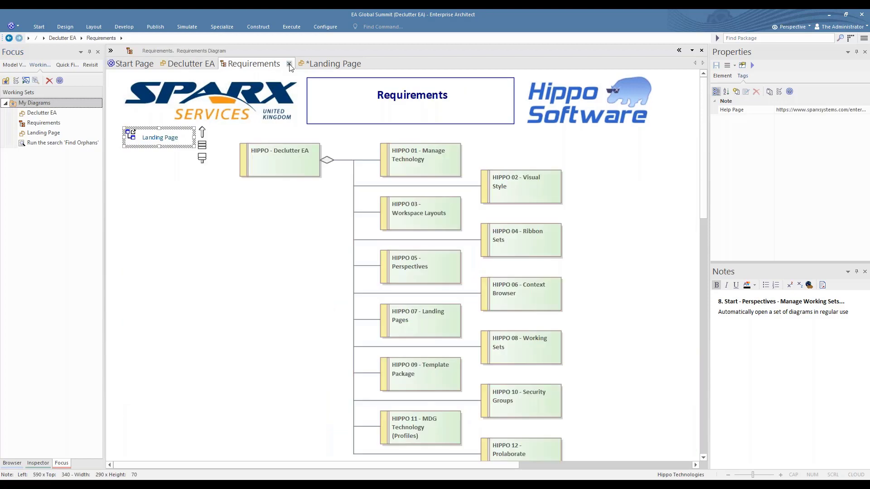
left_click(289, 64)
right_click(260, 64)
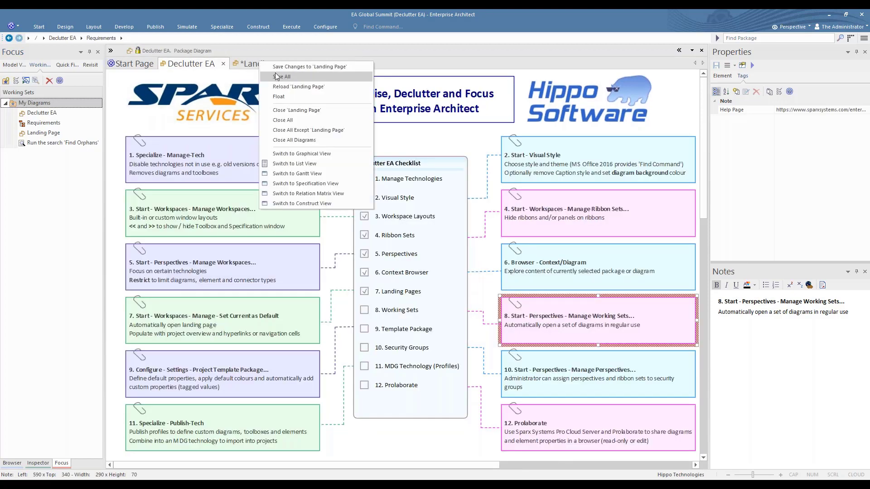
left_click(277, 76)
left_click(274, 64)
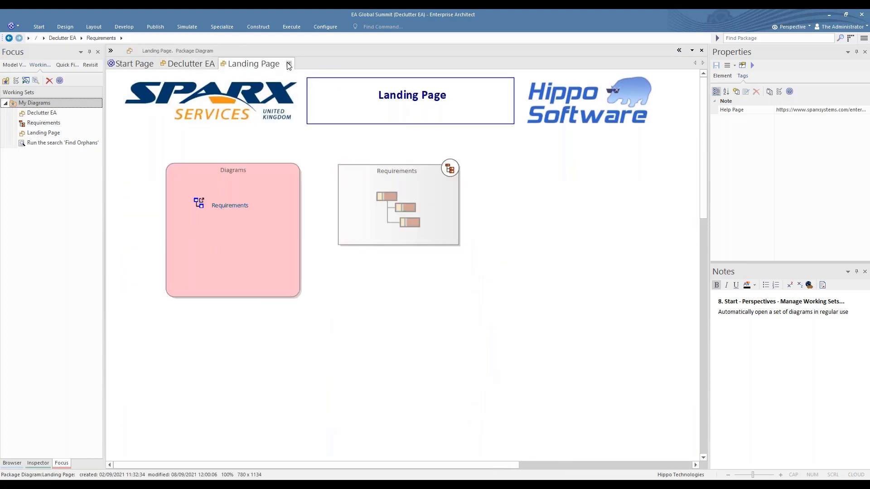
left_click(288, 64)
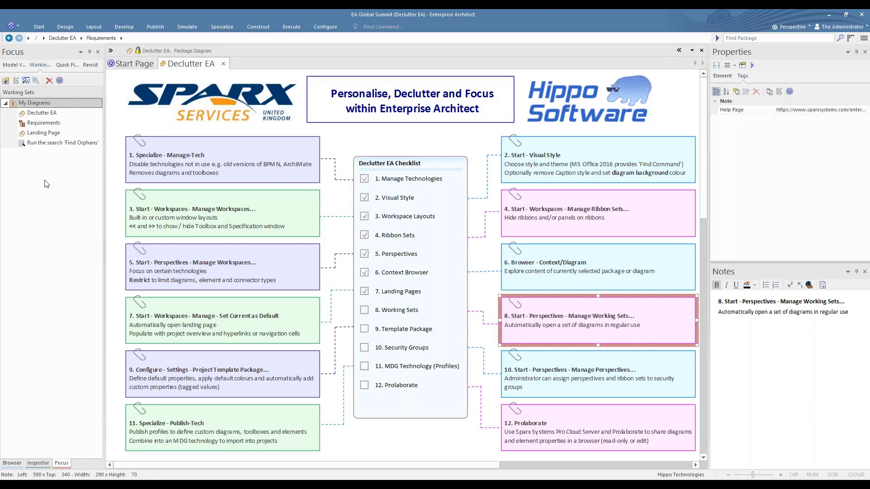
Open the My Diagrams working set, return to Declutter EA, and enable Apply when Model opens.
right_click(30, 105)
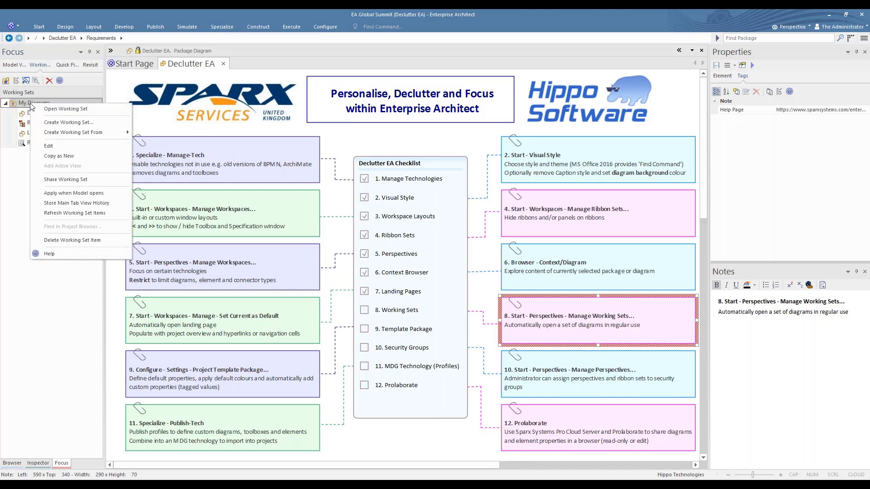
left_click(67, 111)
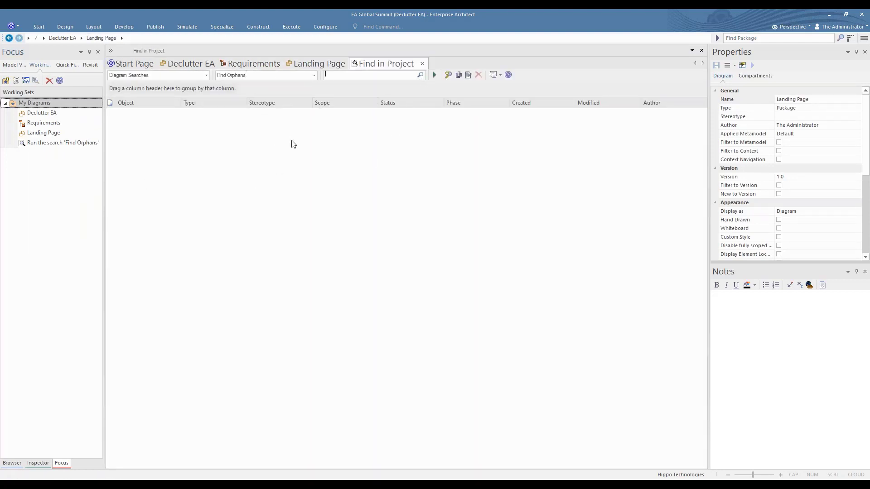
left_click(248, 64)
left_click(189, 64)
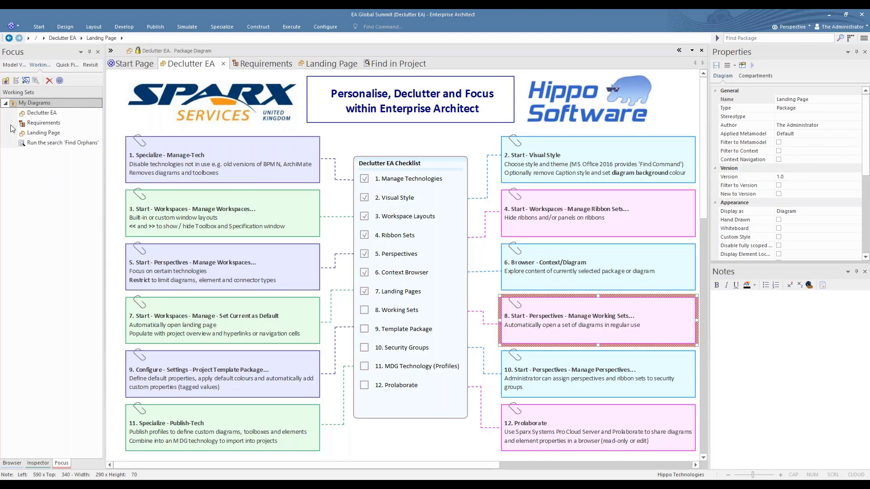
right_click(39, 104)
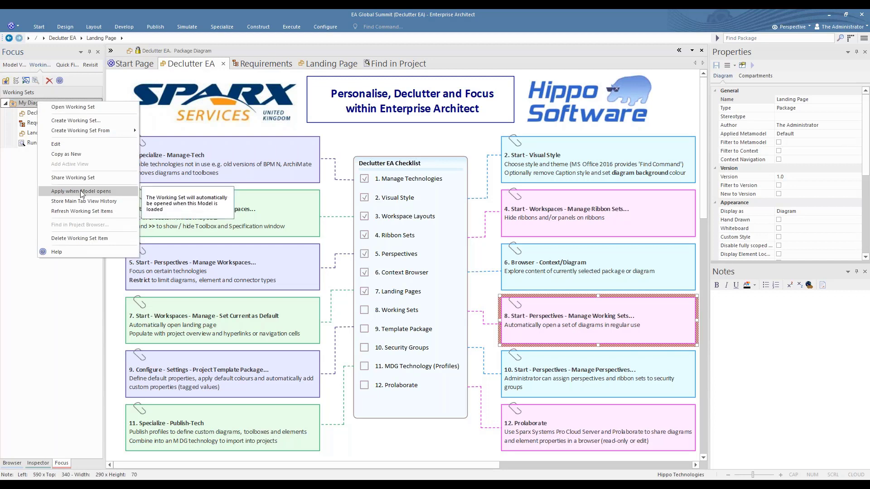
left_click(82, 192)
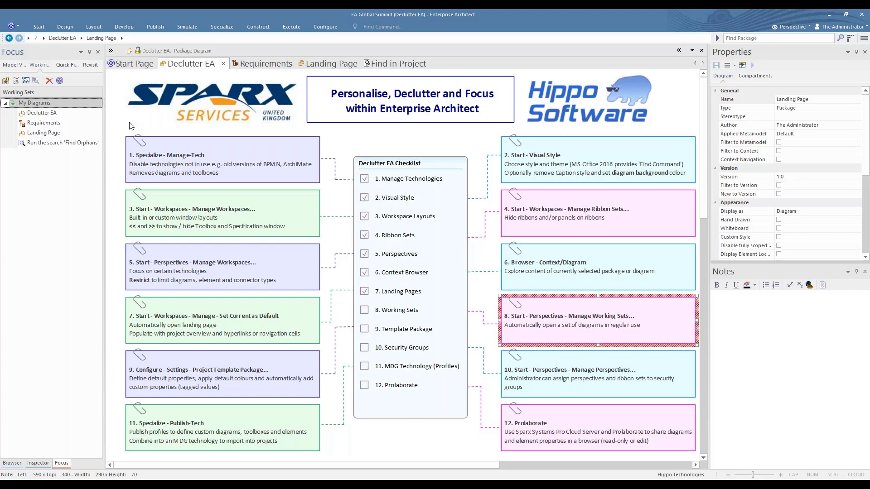
Check 8. Working Sets in the checklist, then select the Project Template Package note.
left_click(364, 310)
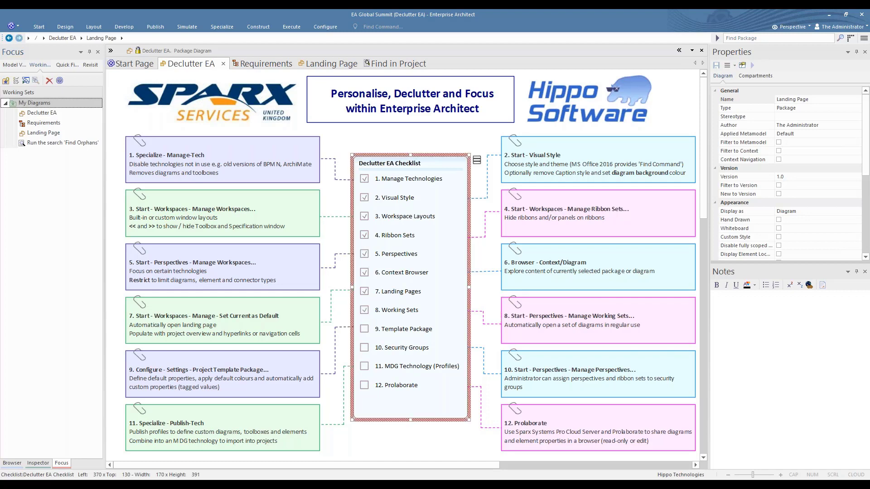
left_click(291, 367)
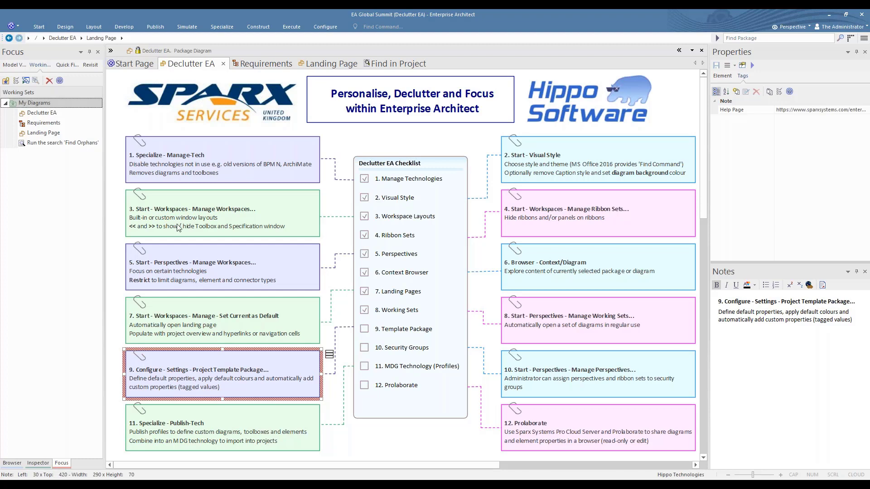
Review HIPPO - Declutter EA's Proposed status and tags, then close the Focus and Inspector panels.
left_click(258, 63)
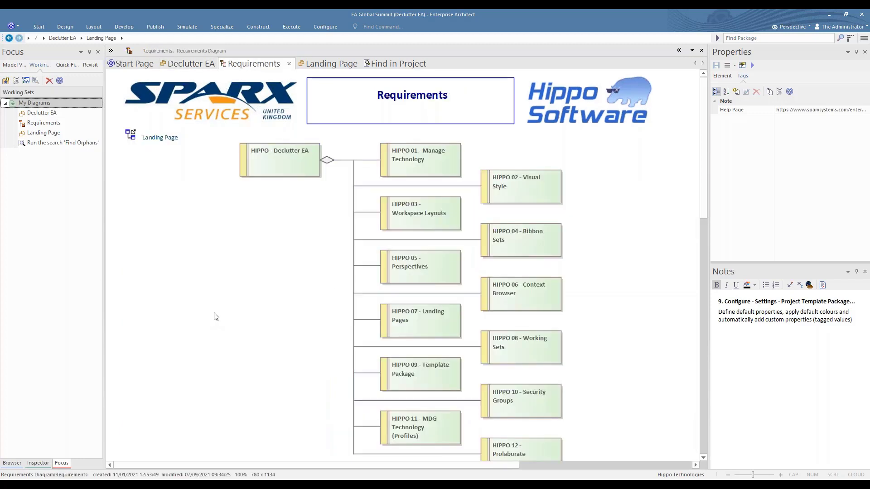
left_click(276, 168)
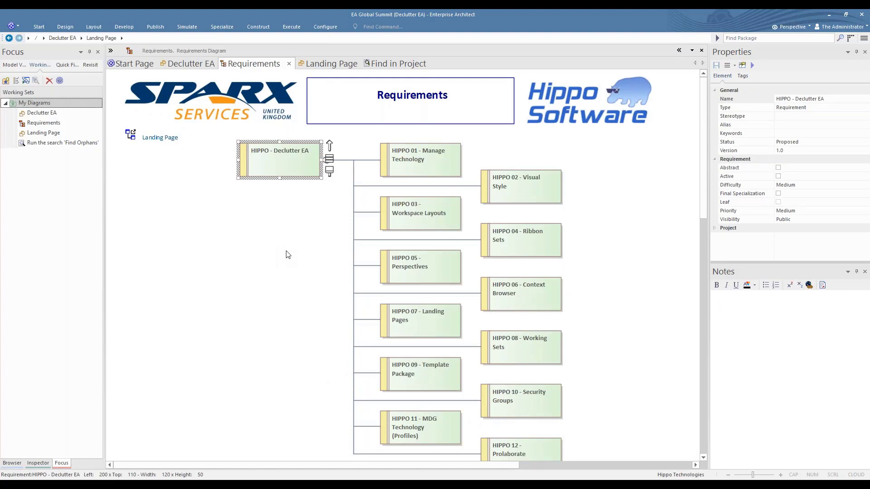
left_click(857, 140)
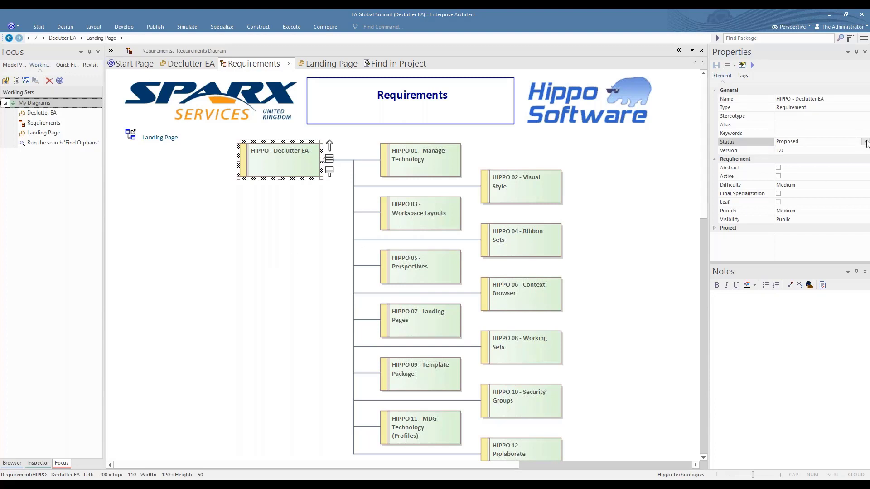
left_click(865, 141)
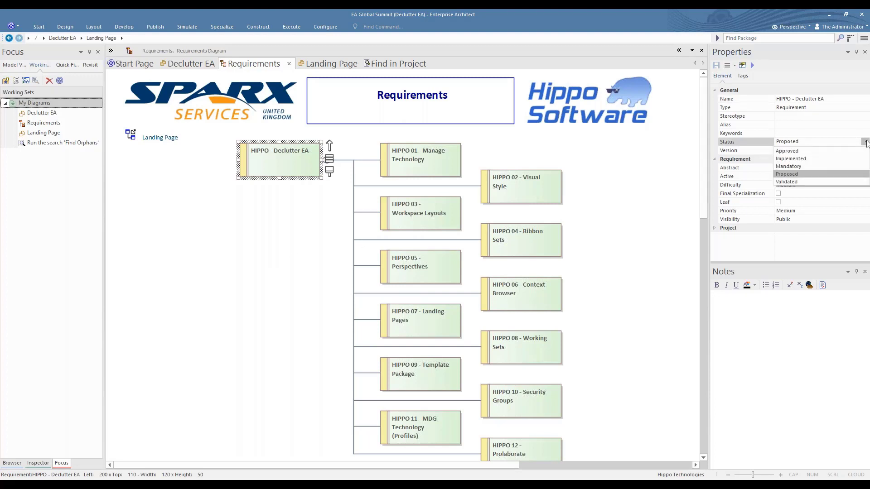
left_click(789, 175)
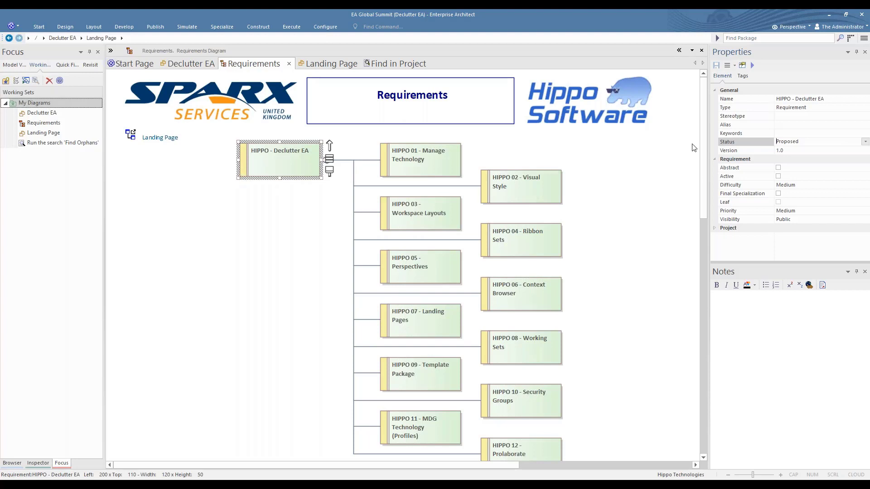
left_click(745, 78)
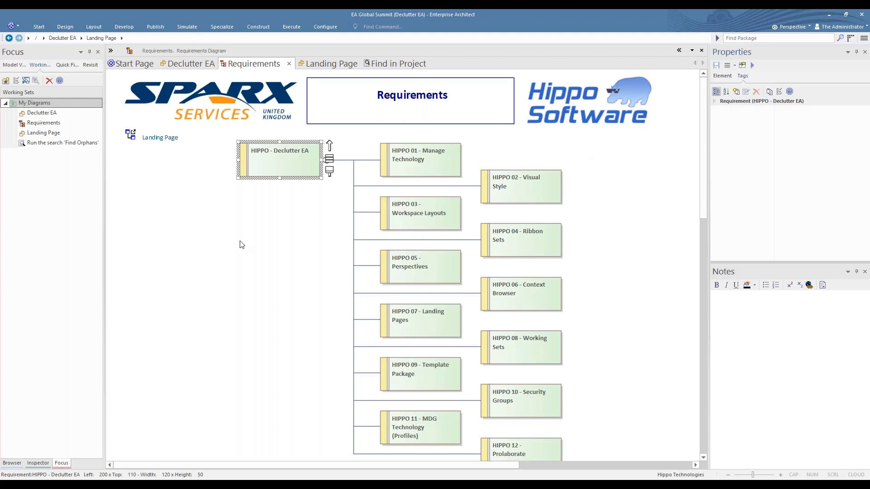
left_click(98, 52)
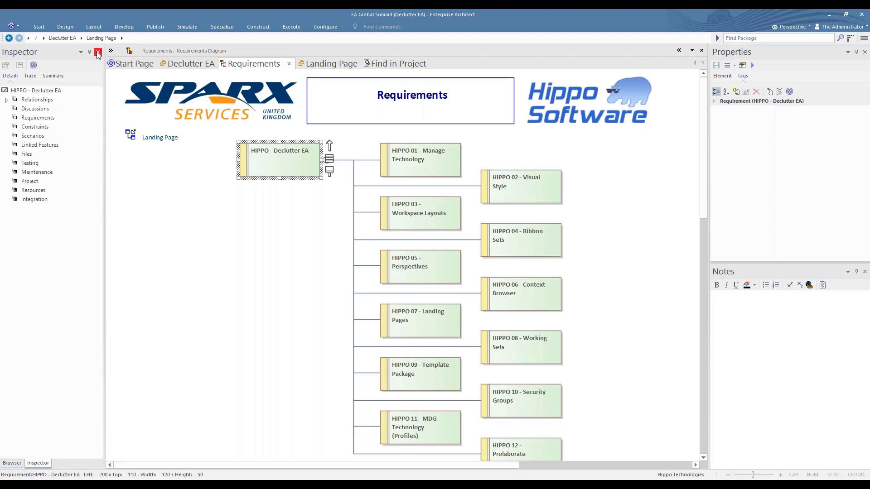
left_click(99, 53)
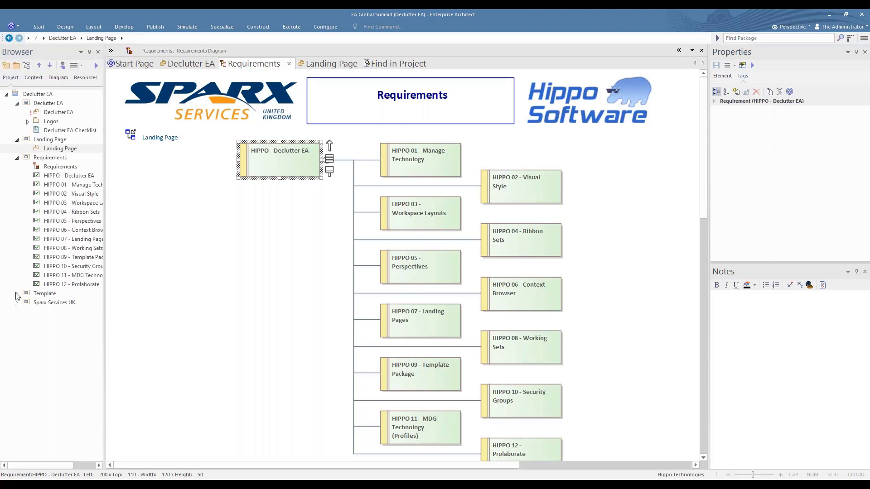
Open the Template diagram under the Template package and place Requirement1 on it from the Toolbox.
double_click(36, 293)
left_click(36, 294)
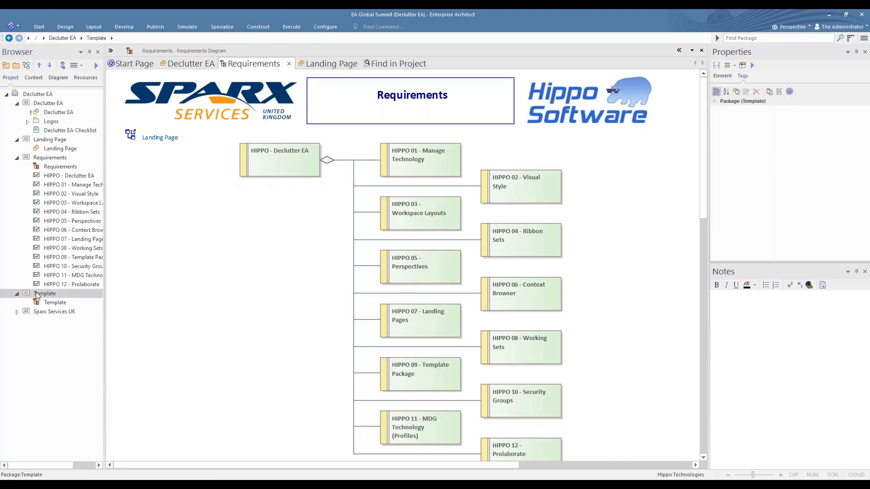
double_click(55, 302)
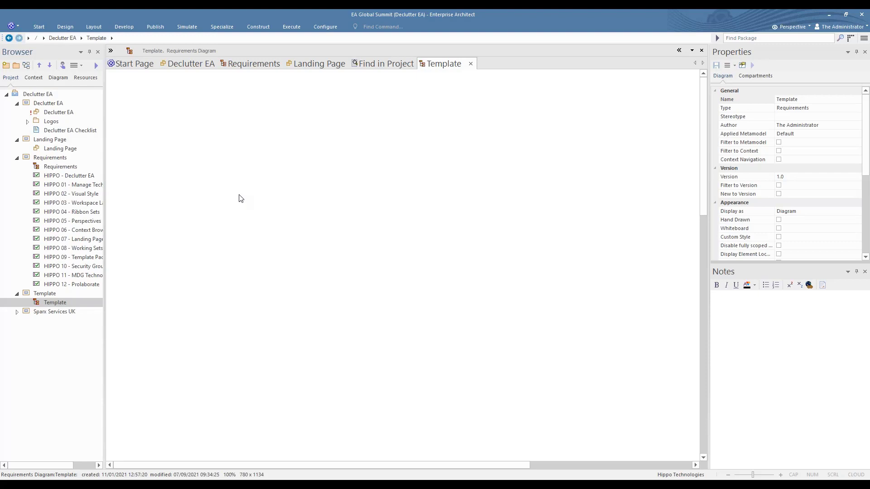
left_click(111, 50)
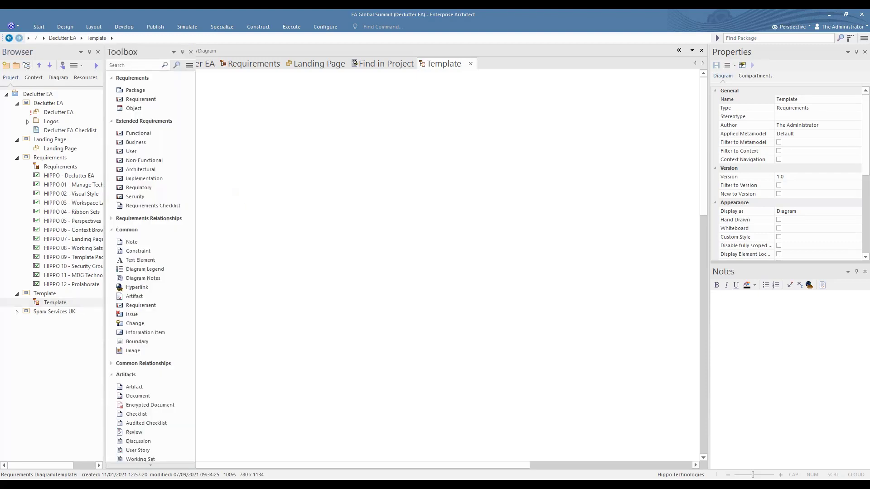
left_click(146, 101)
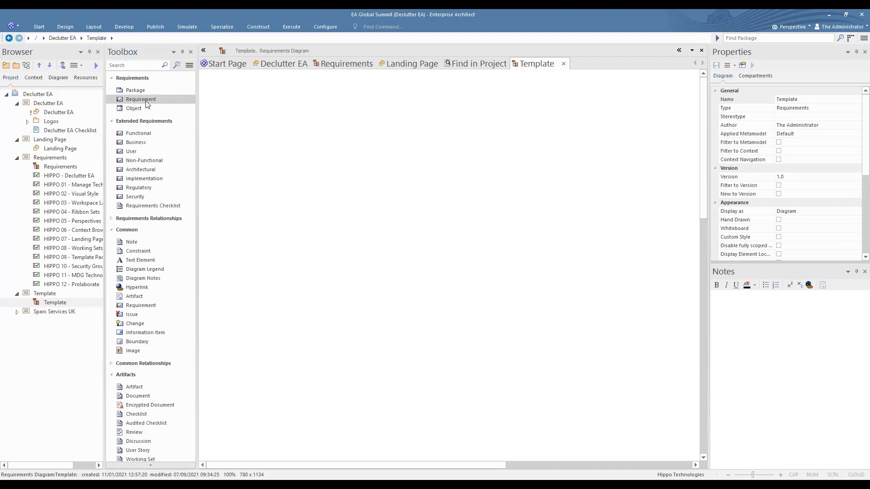
left_click(297, 158)
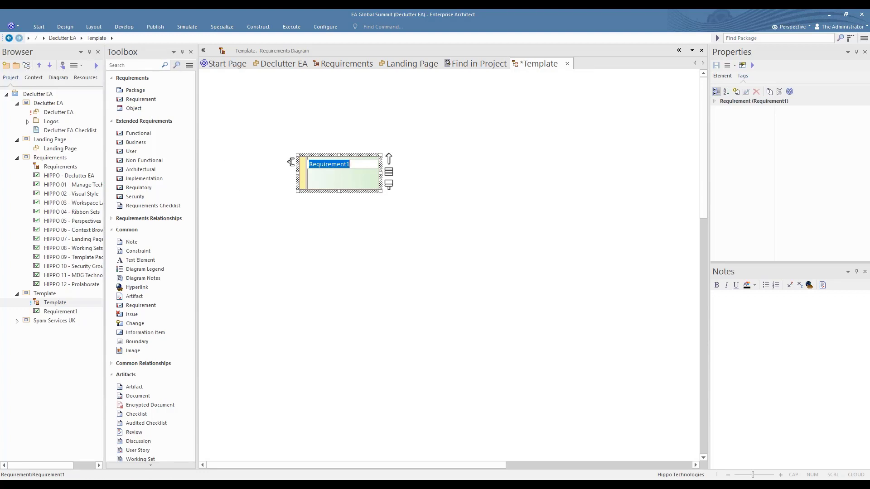
left_click(94, 26)
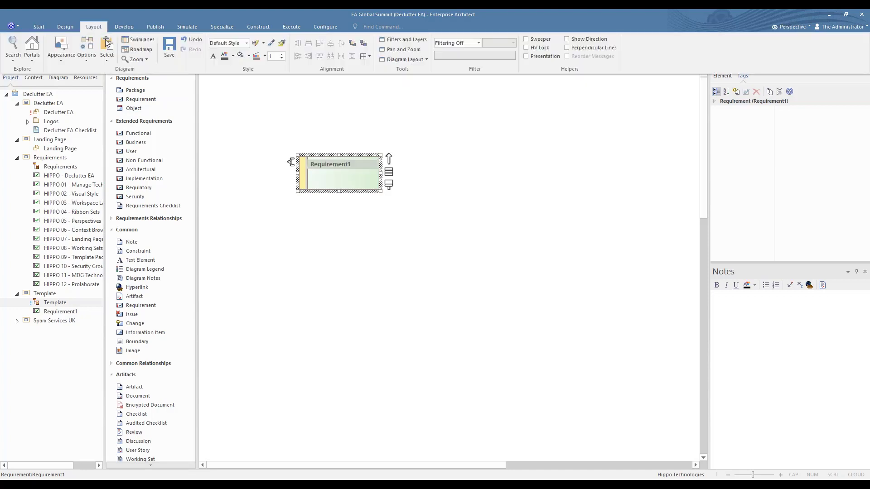
Fill Requirement1 light purple, change its status to Approved, and view its tagged values.
left_click(249, 57)
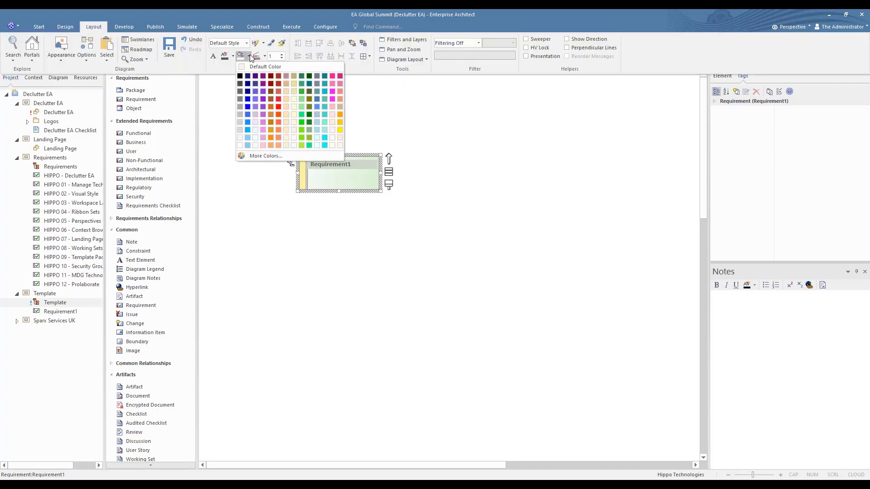
left_click(255, 114)
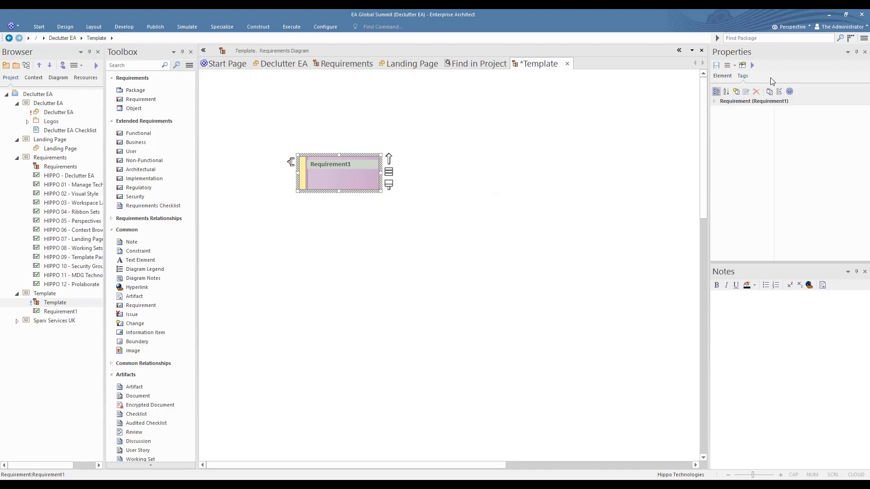
left_click(723, 76)
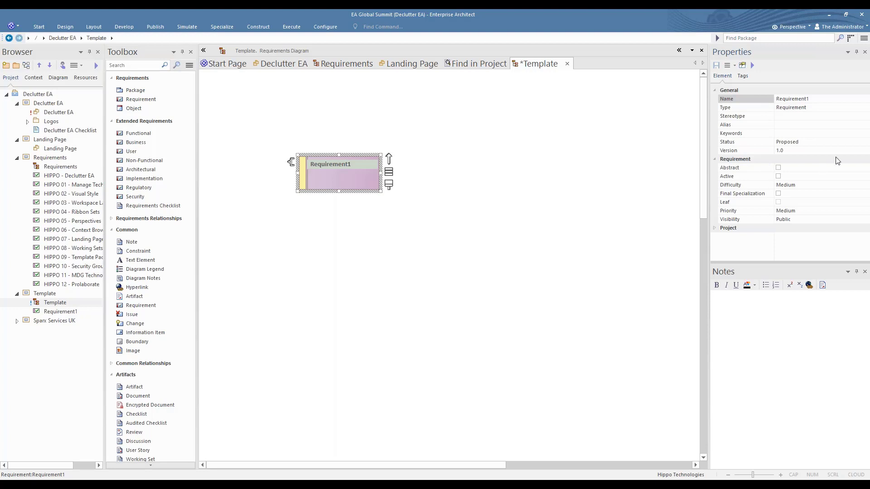
left_click(866, 144)
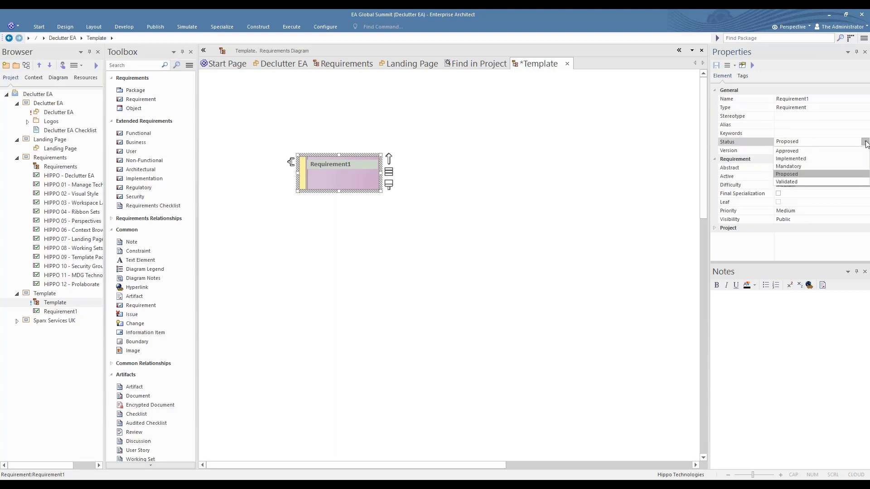
left_click(865, 142)
left_click(792, 153)
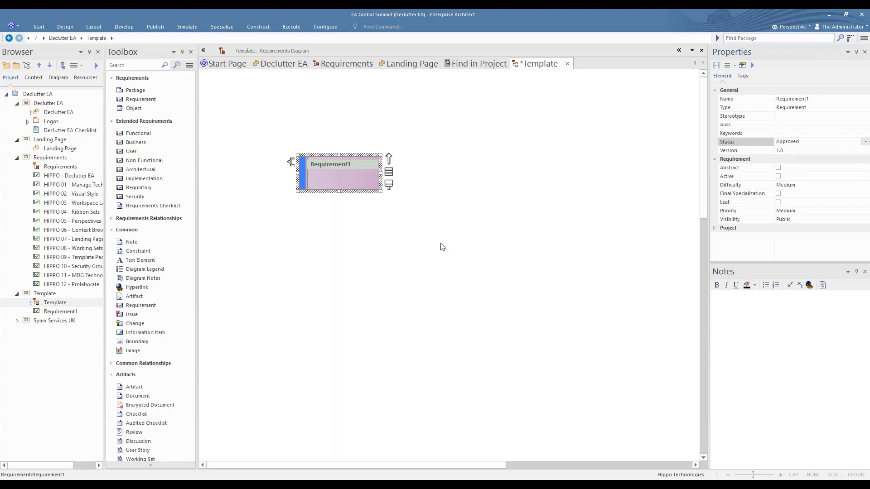
left_click(744, 77)
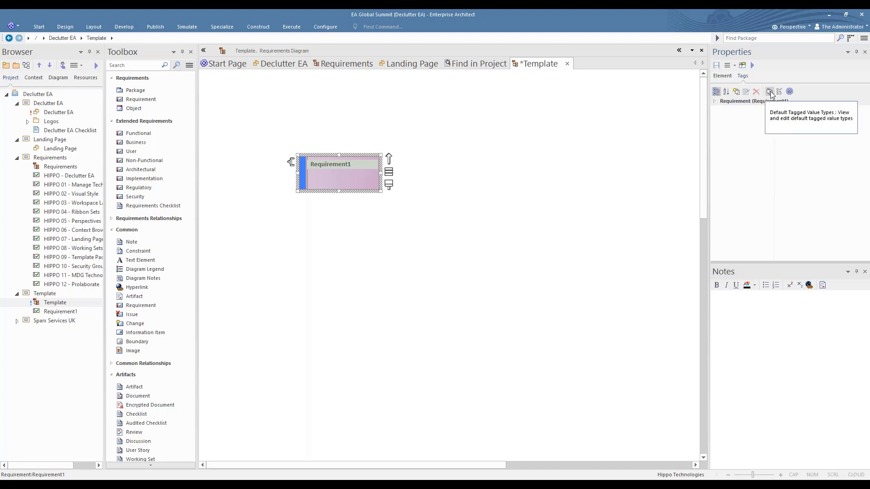
left_click(770, 92)
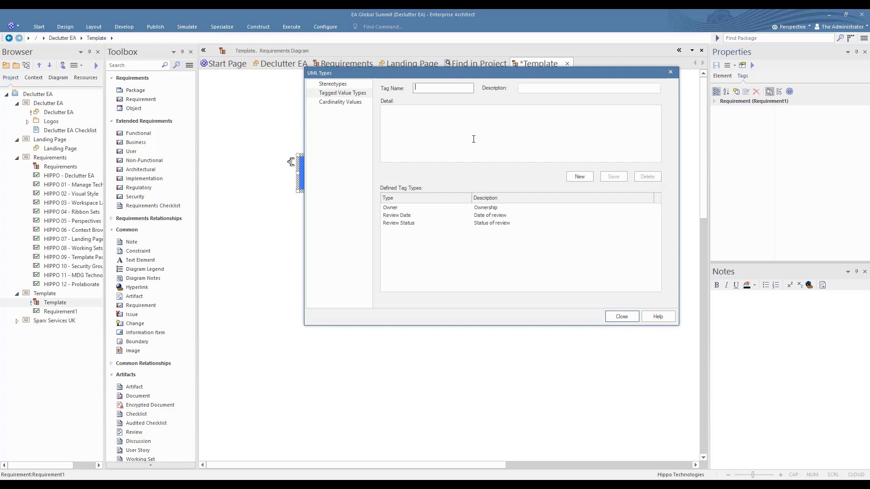
left_click(395, 209)
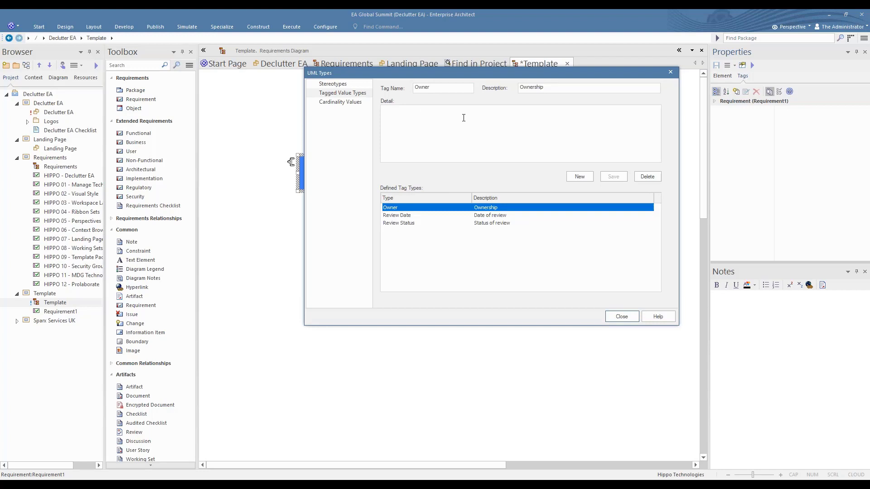
left_click(403, 216)
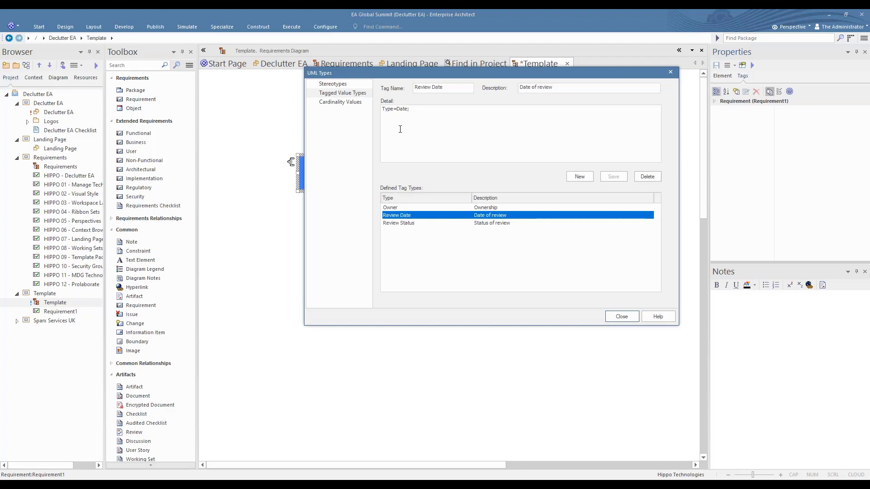
left_click_drag(381, 109, 429, 109)
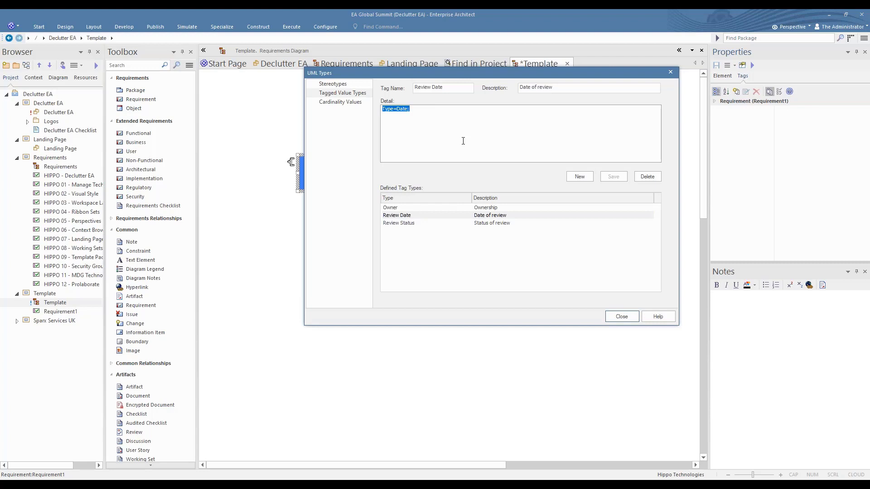
left_click(406, 224)
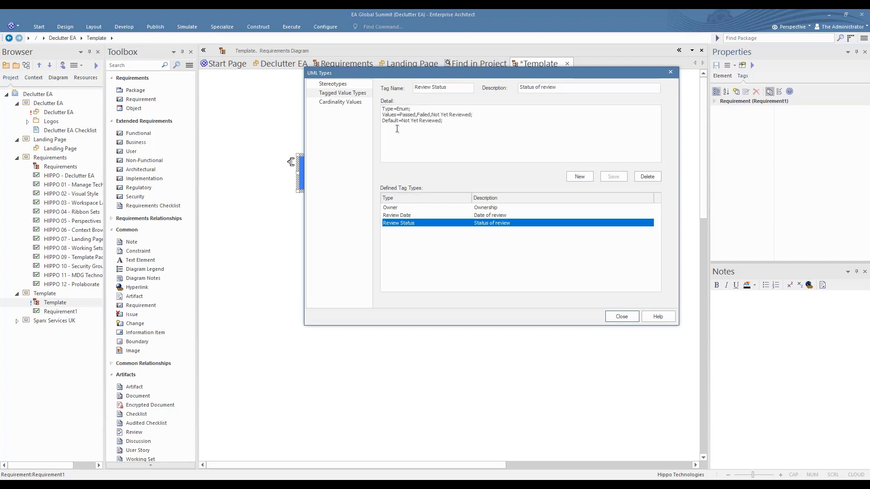
left_click_drag(383, 116, 488, 115)
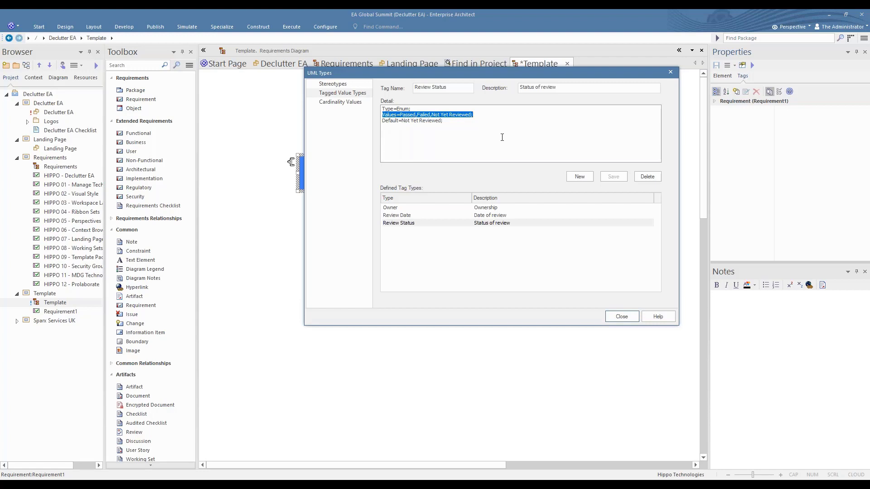
left_click_drag(383, 120, 461, 121)
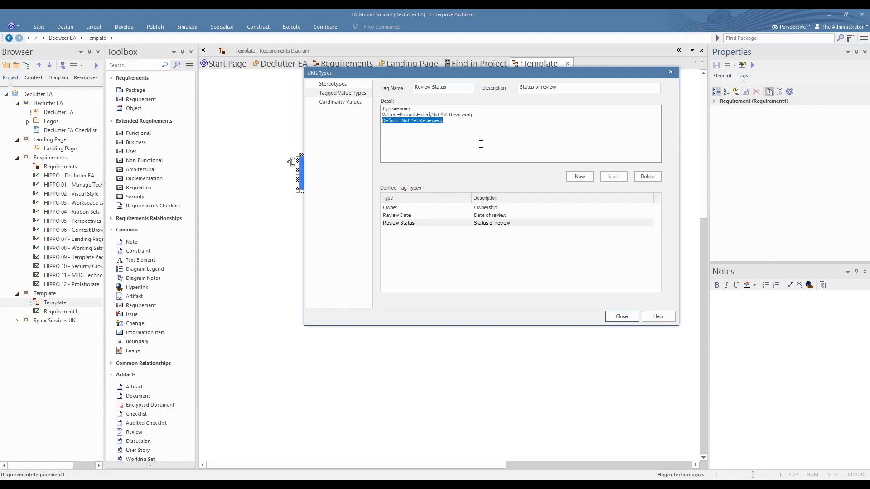
left_click(621, 319)
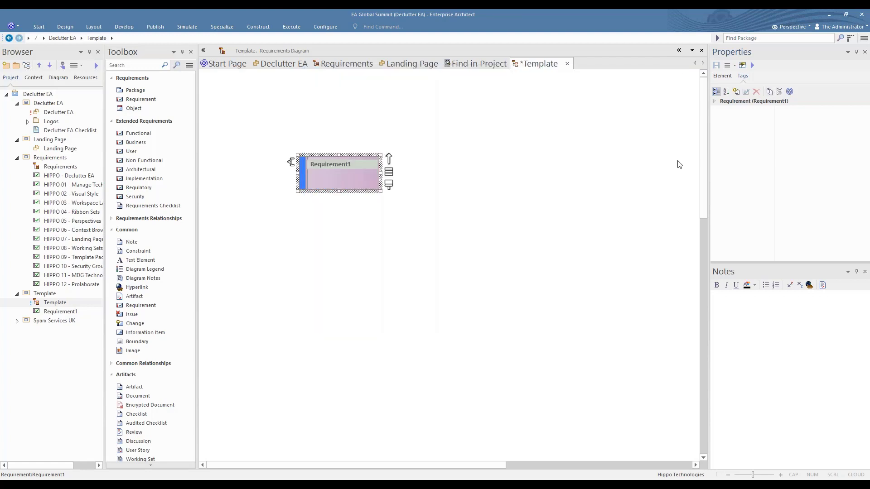
Add Owner and Review Date tagged values to Requirement1.
left_click(736, 91)
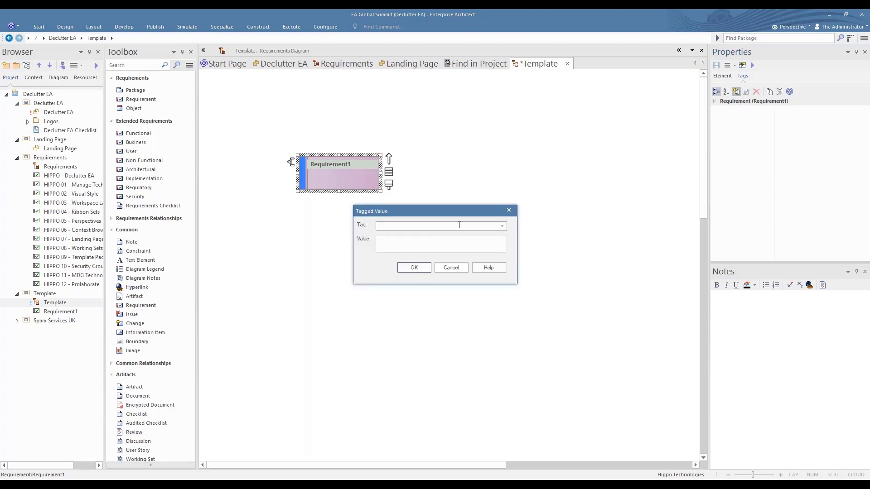
type("O")
left_click(504, 227)
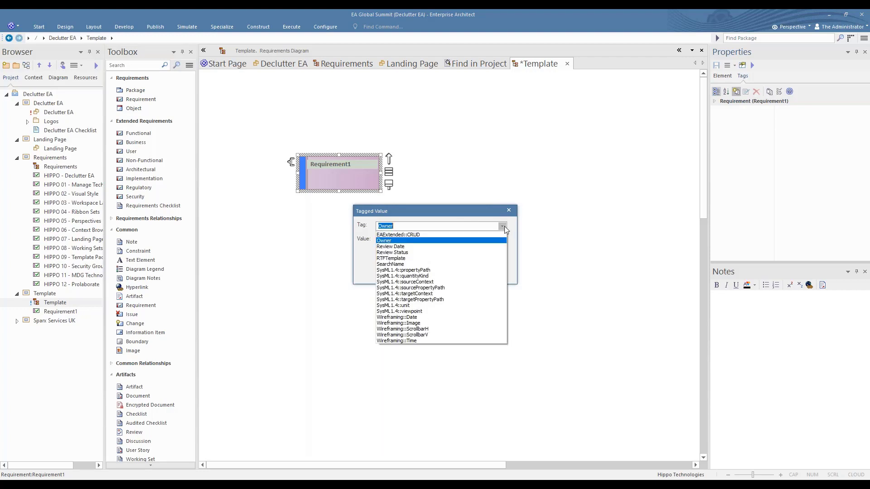
left_click(412, 240)
left_click(419, 268)
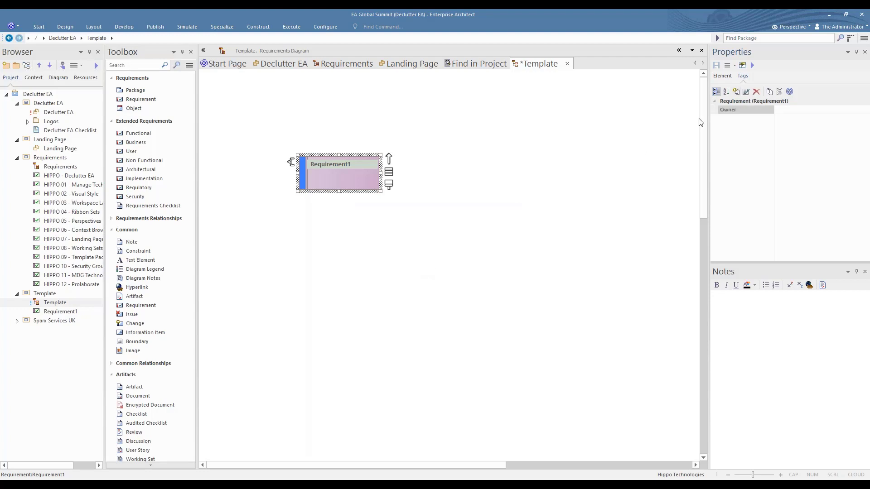
left_click(736, 91)
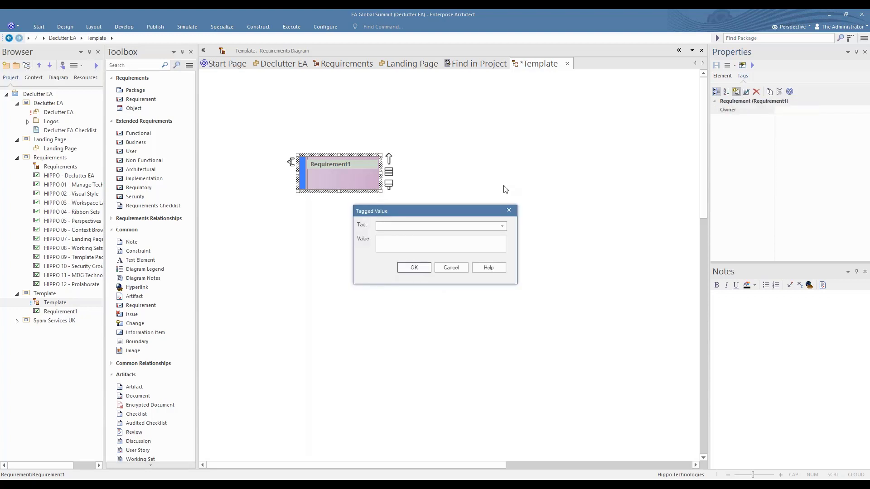
type("R")
left_click(502, 227)
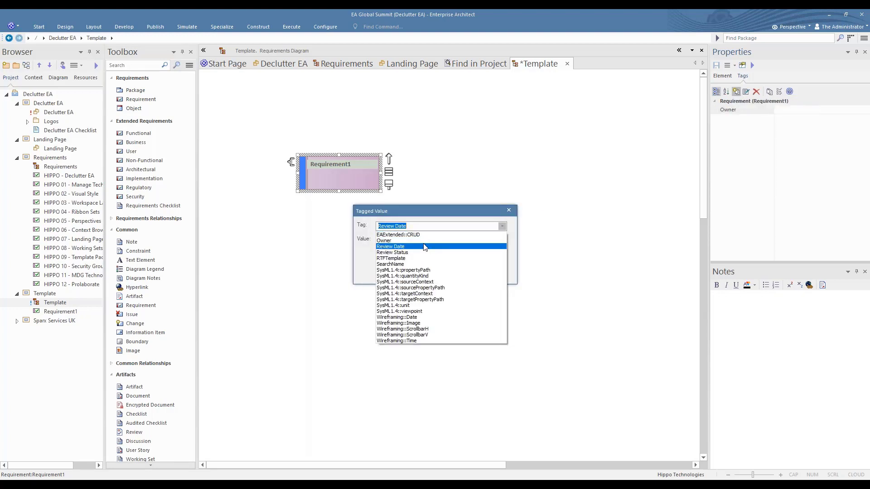
left_click(421, 246)
left_click(411, 266)
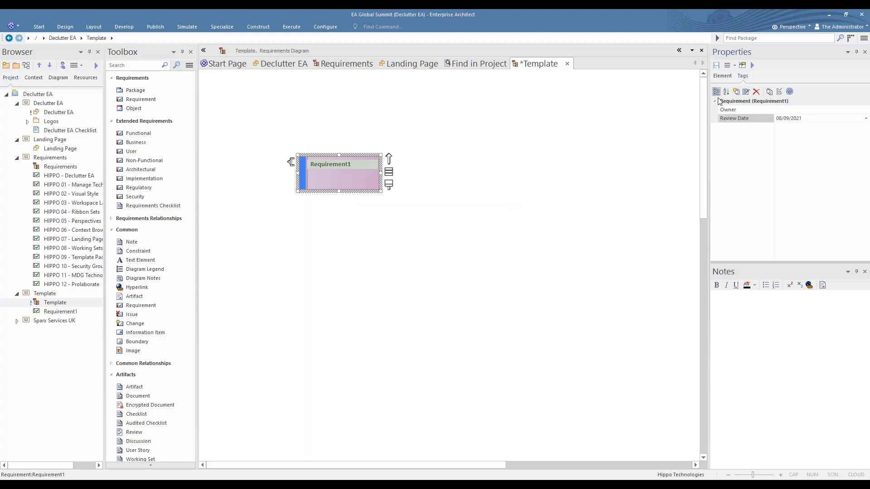
Add a Review Status tag to Requirement1 and Save All on the Template diagram.
left_click(736, 91)
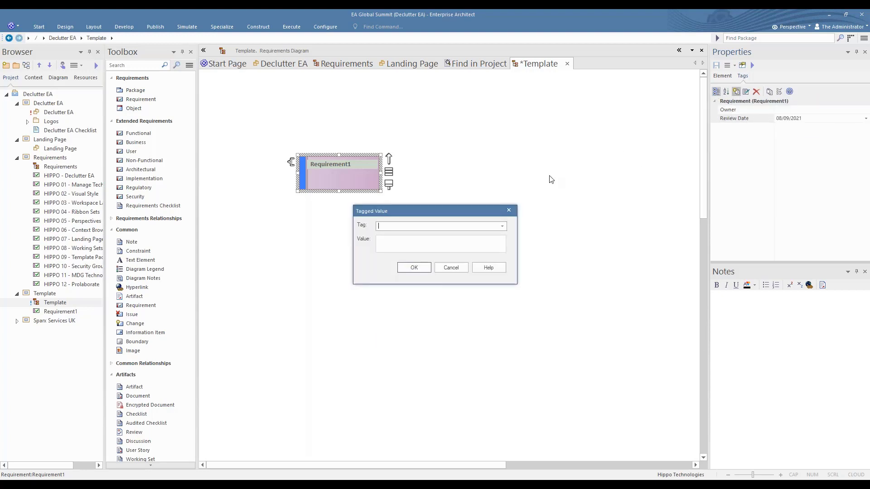
type("R")
left_click(502, 226)
left_click(417, 256)
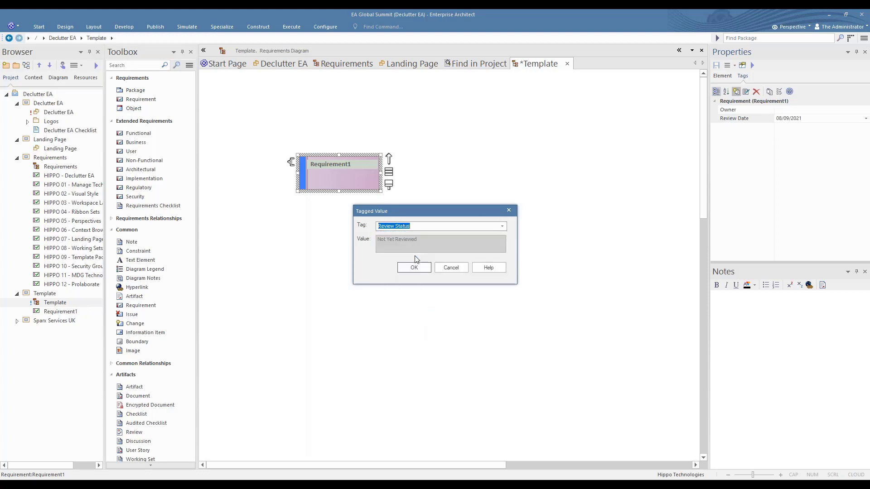
left_click(413, 268)
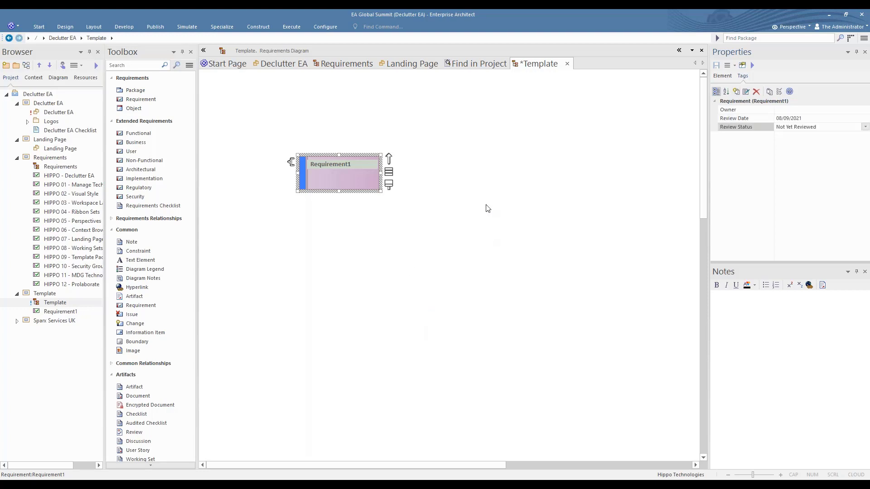
right_click(546, 65)
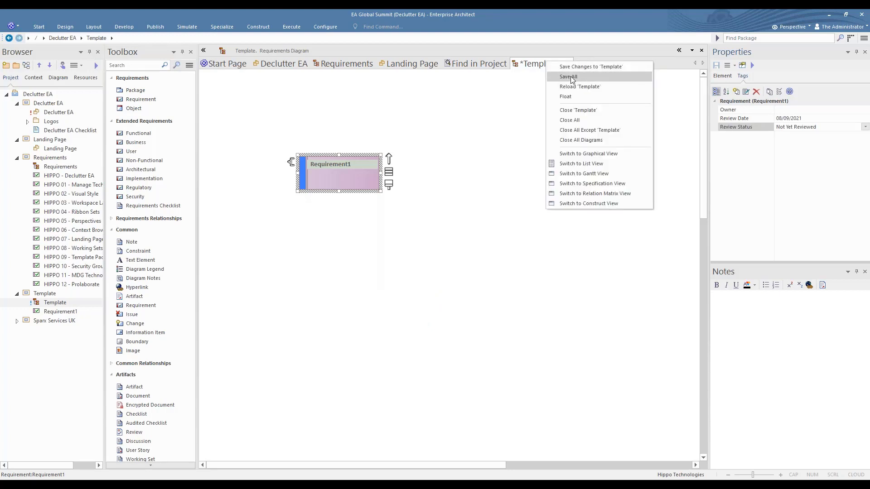
left_click(571, 77)
Close the Template diagram and set Template as the Project Template Package in Configure > Settings.
left_click(566, 65)
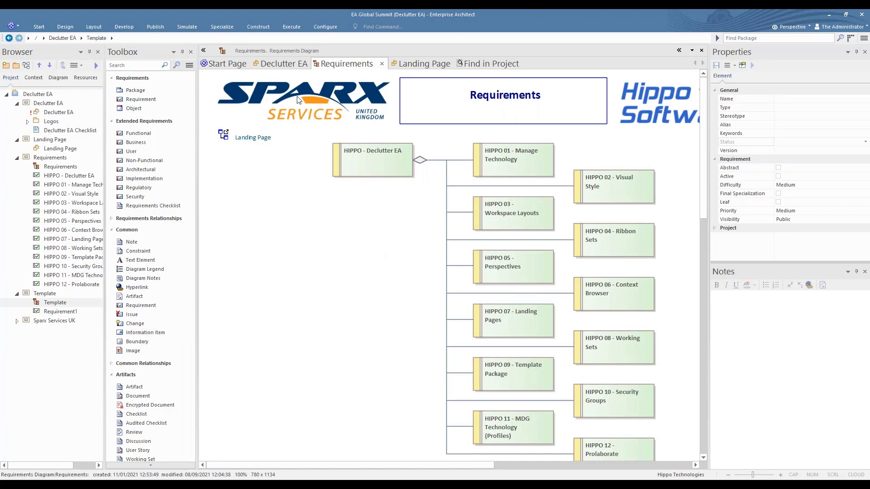
left_click(324, 27)
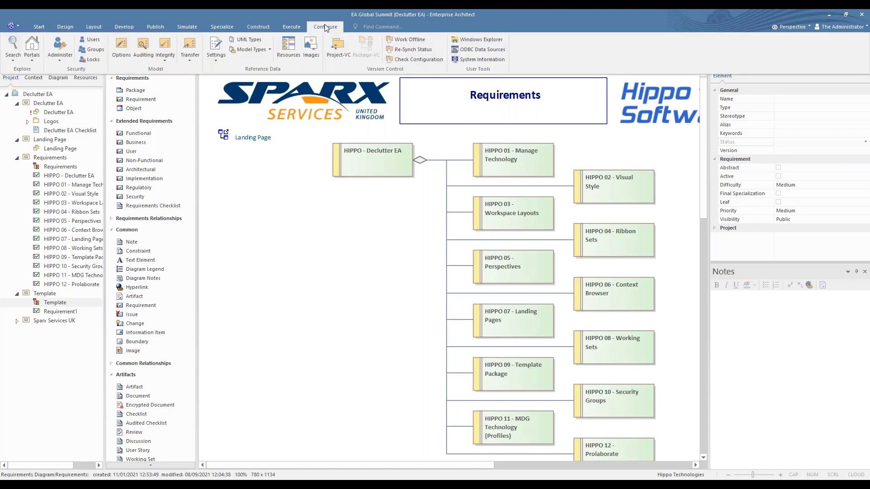
left_click(215, 59)
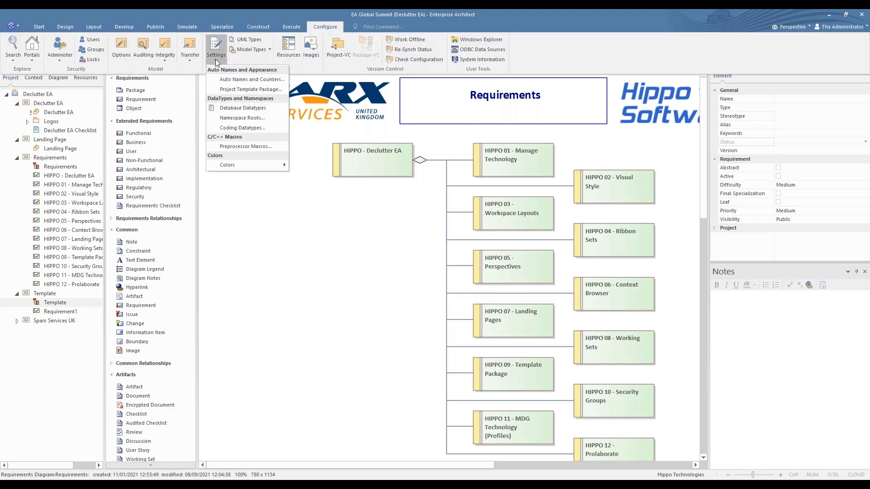
left_click(235, 88)
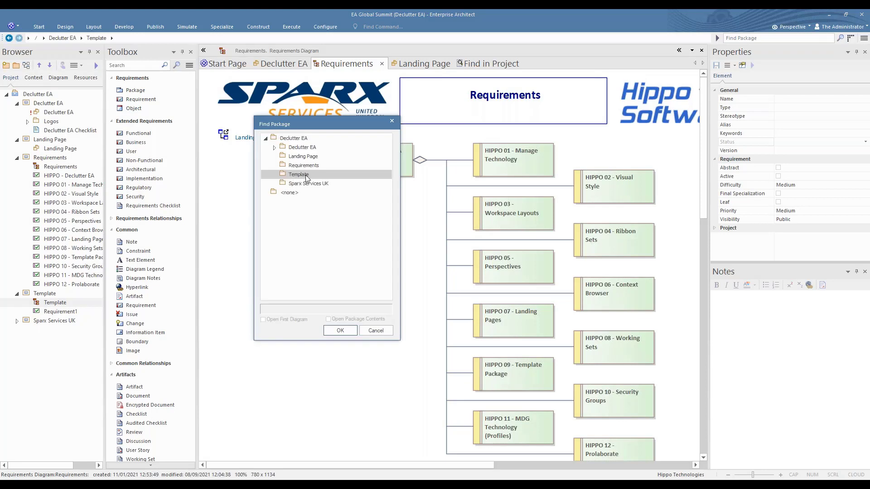
left_click(351, 332)
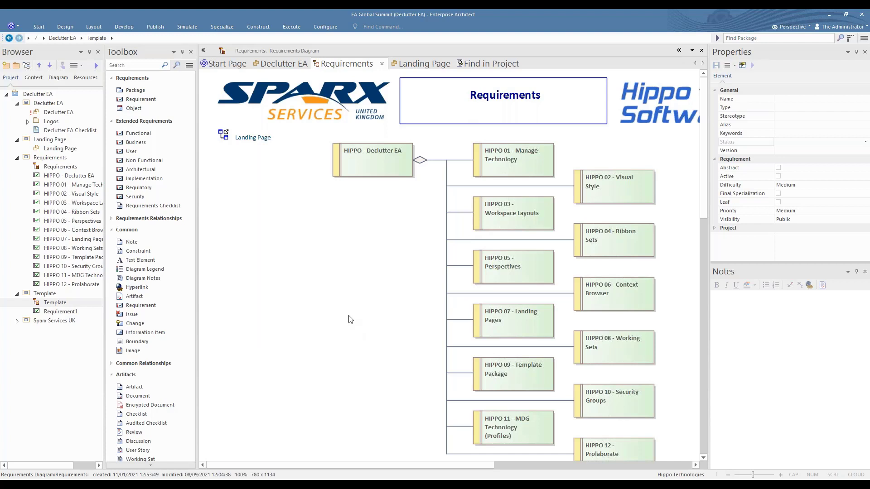
Place a new requirement on the Requirements diagram, keeping its status Approved.
left_click(130, 102)
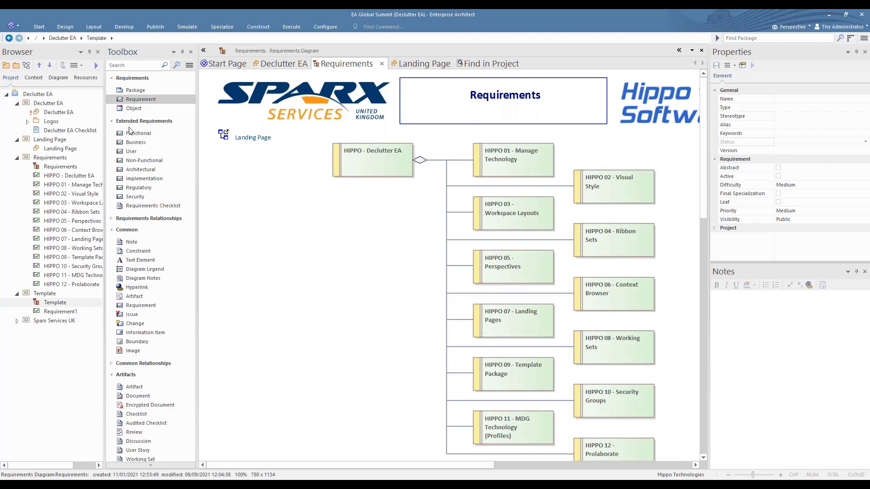
left_click(258, 215)
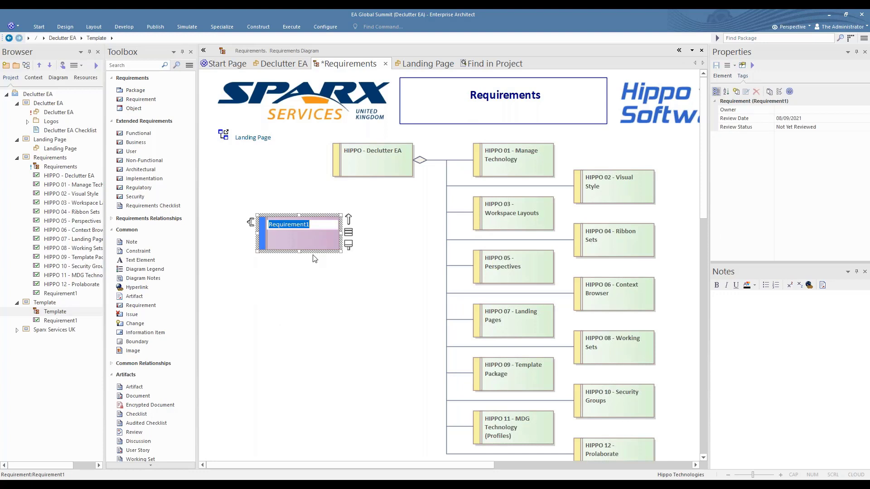
left_click(725, 78)
left_click(852, 143)
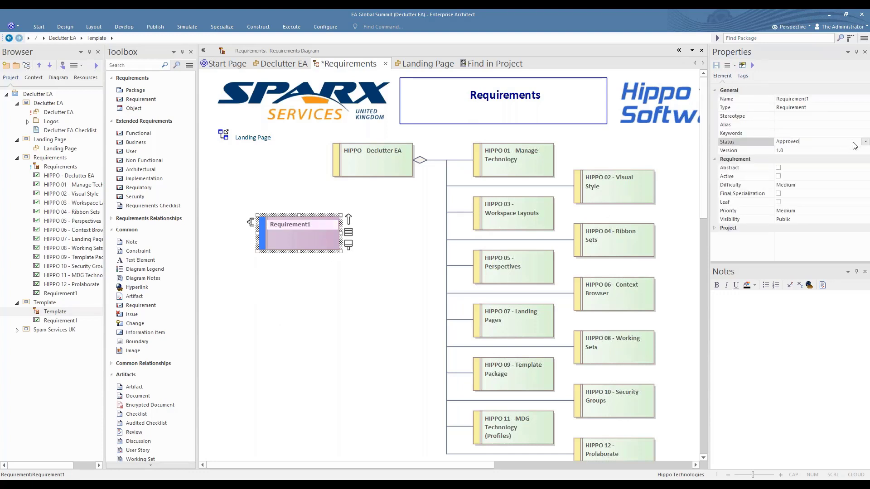
left_click(835, 144)
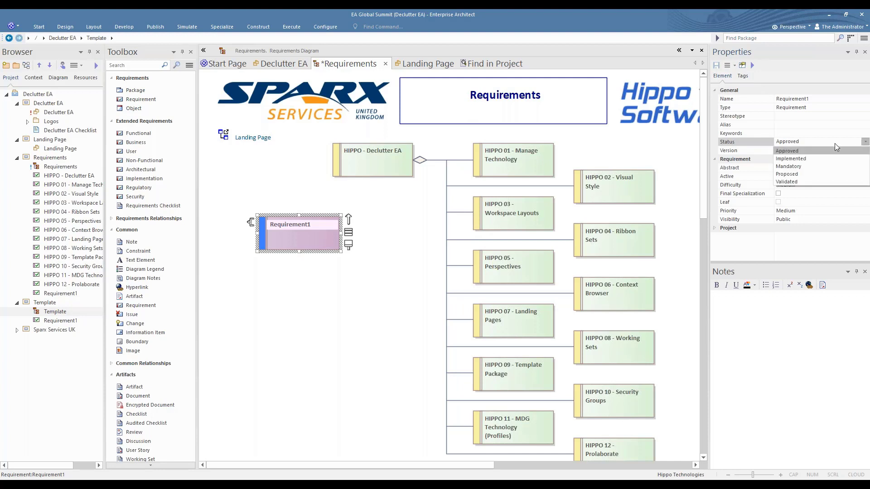
left_click(806, 153)
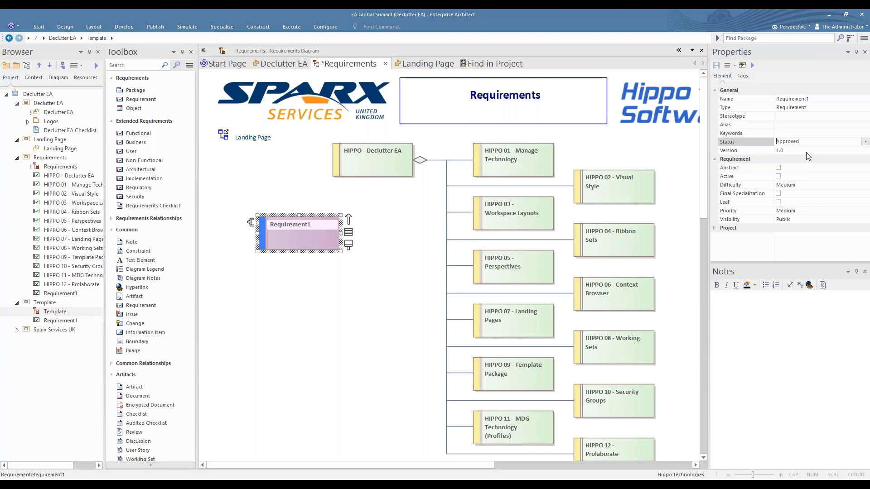
Set the new requirement's Review Date to 02/09/2021 and Review Status to Passed.
left_click(744, 76)
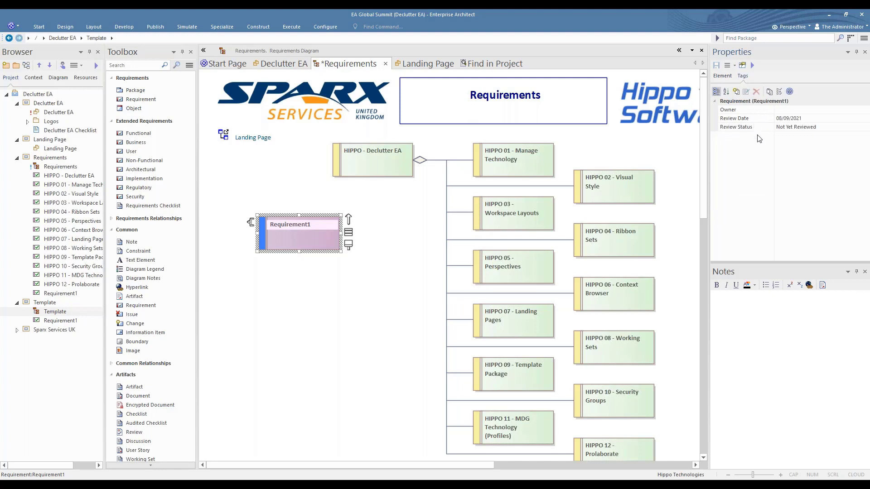
left_click(864, 119)
left_click(864, 118)
left_click(830, 147)
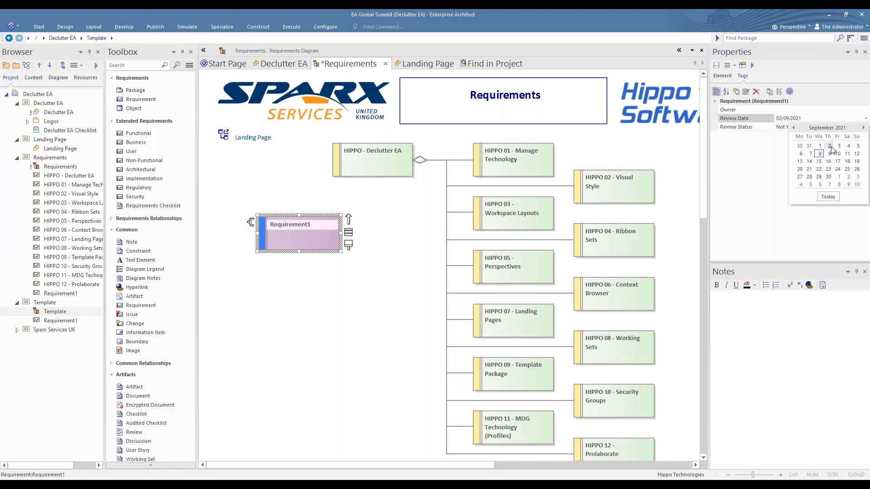
left_click(858, 128)
left_click(865, 127)
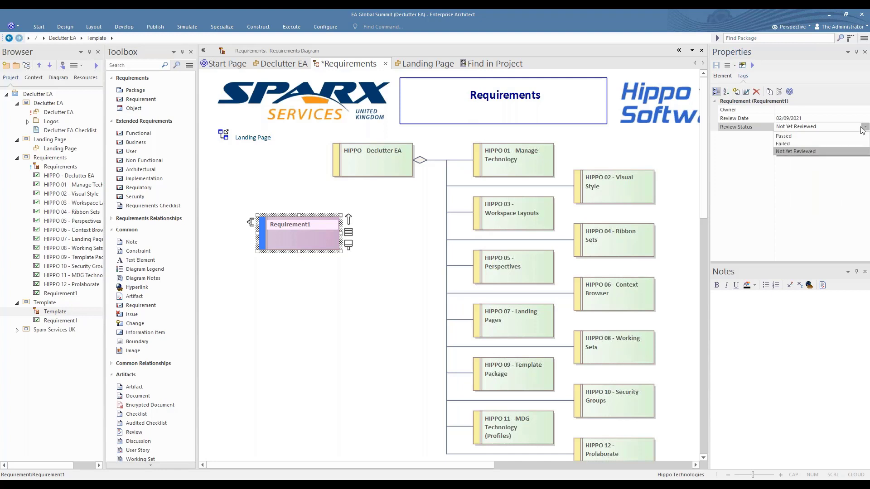
left_click(790, 135)
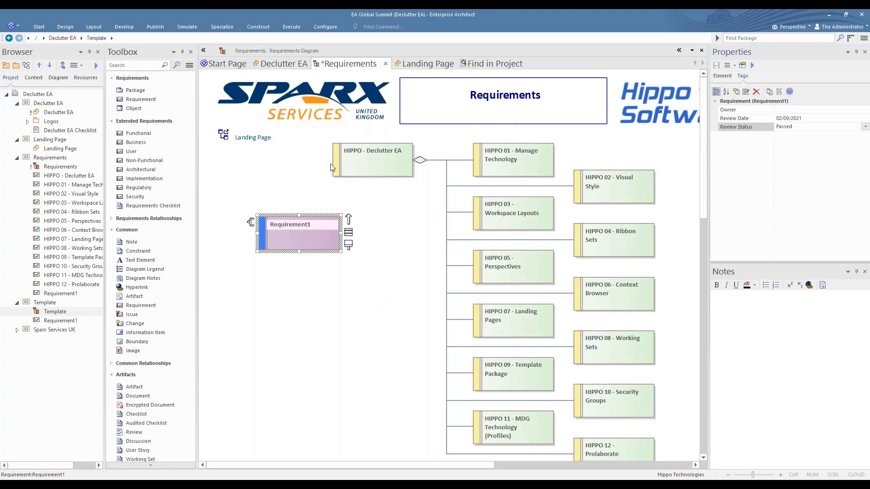
Check 9. Template Package on the Declutter EA checklist, collapse the Toolbox, and select the perspectives note.
left_click(285, 66)
left_click(459, 331)
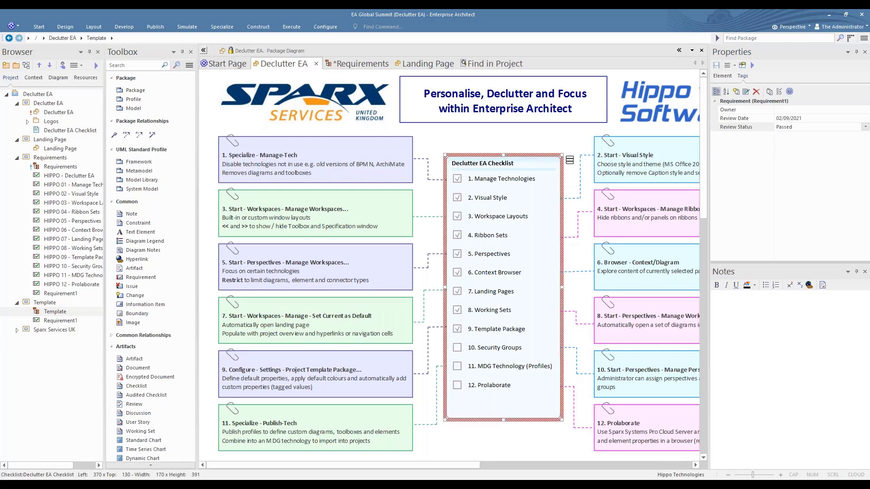
left_click(203, 50)
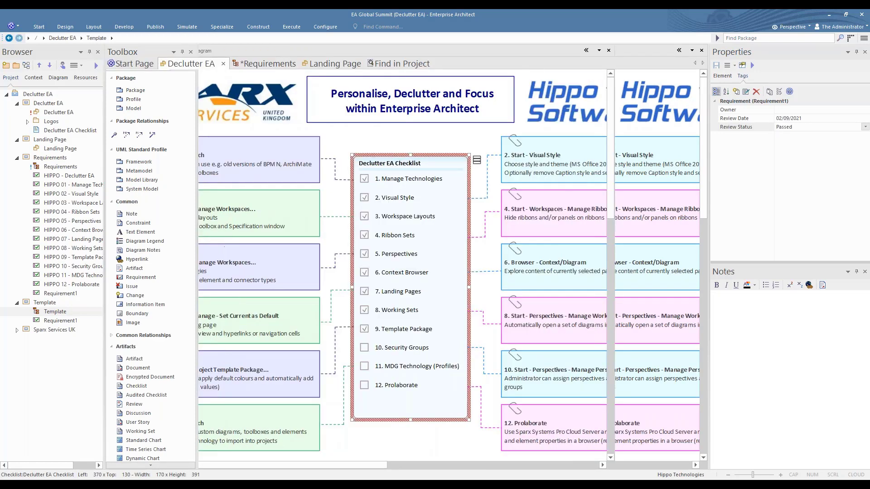
left_click(568, 385)
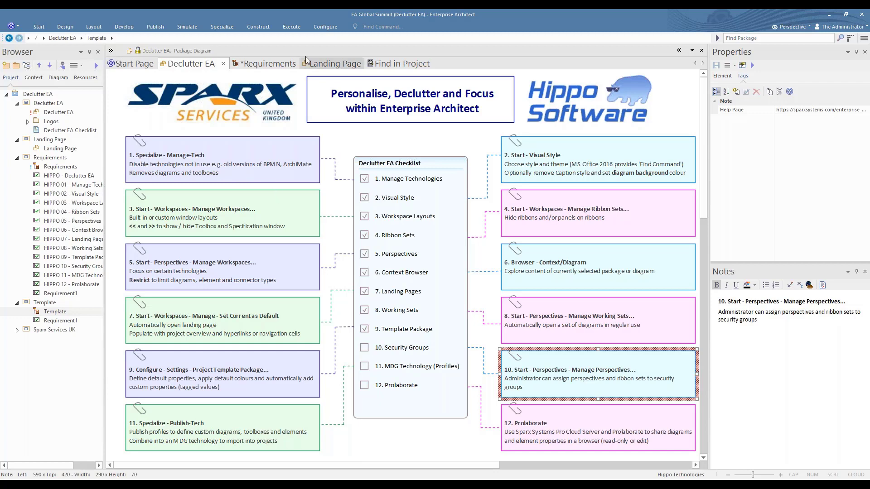
left_click(325, 28)
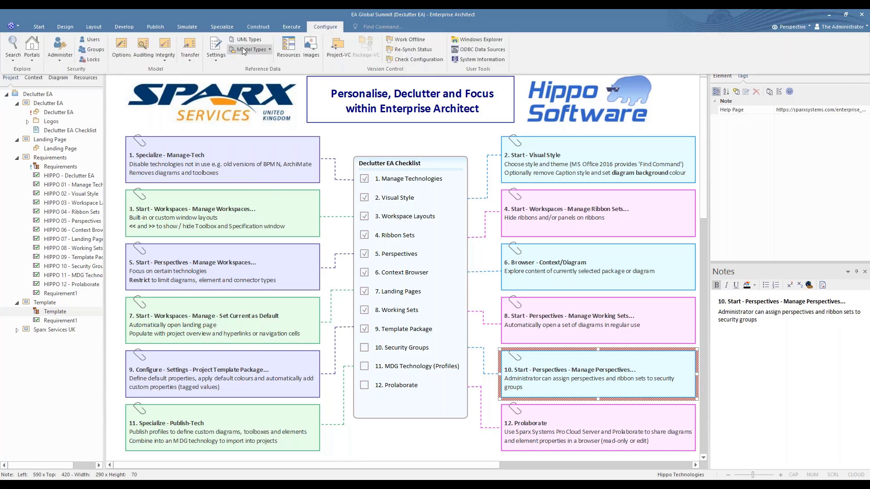
left_click(90, 49)
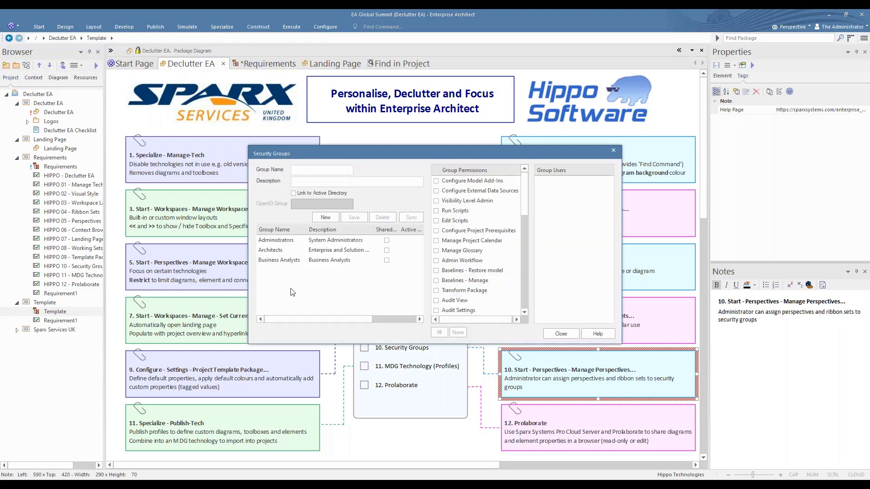
left_click(278, 253)
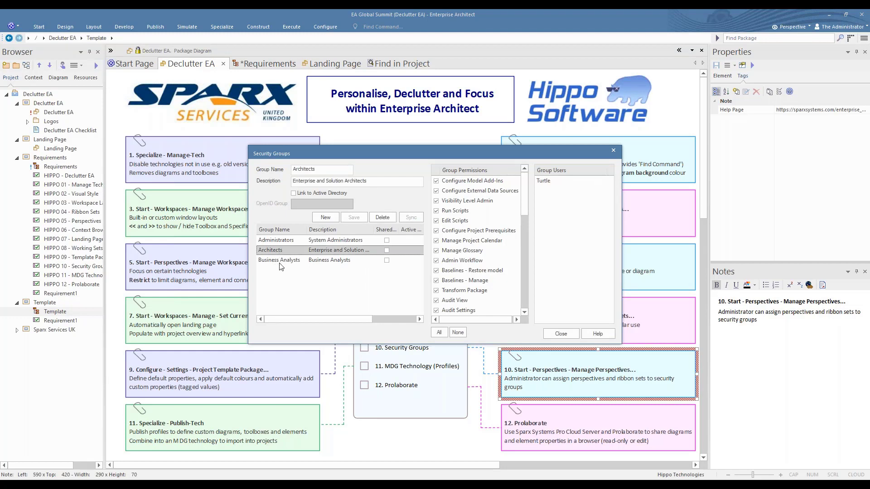
left_click(283, 261)
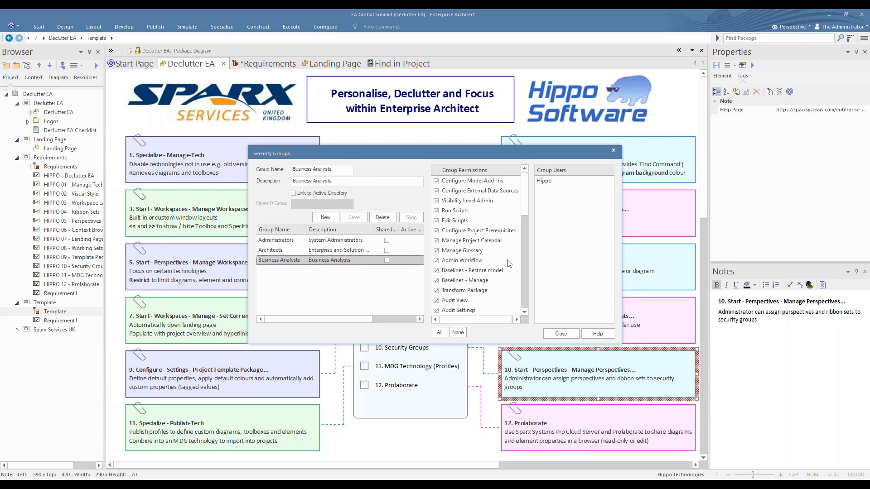
left_click(545, 182)
left_click(572, 334)
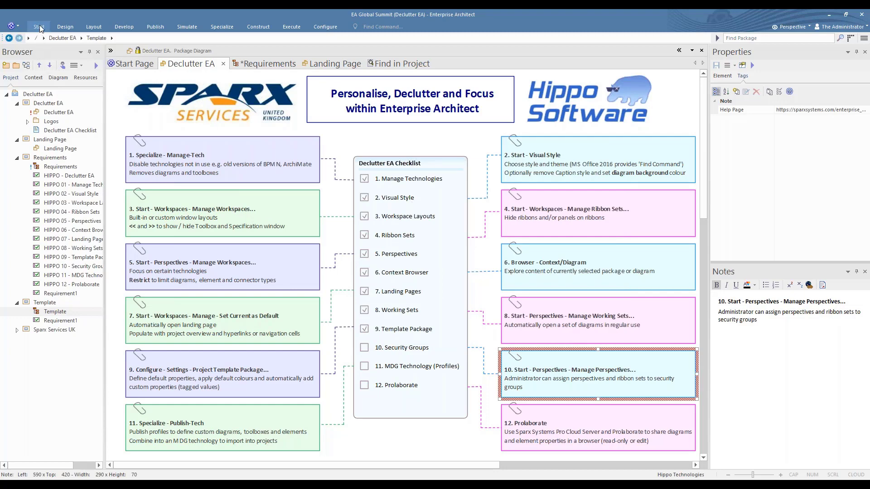
Keep the Architects group on Architect Perspective, reviewing its UML and Enterprise Architecture sets.
left_click(39, 27)
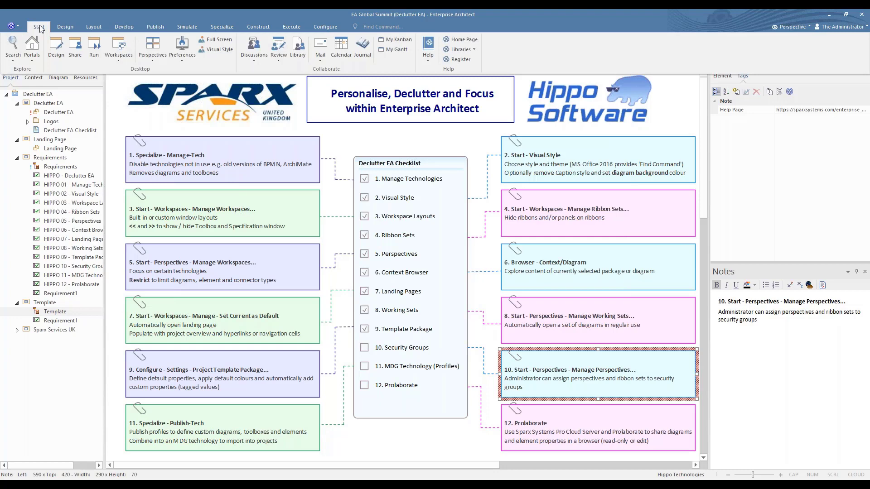
left_click(158, 44)
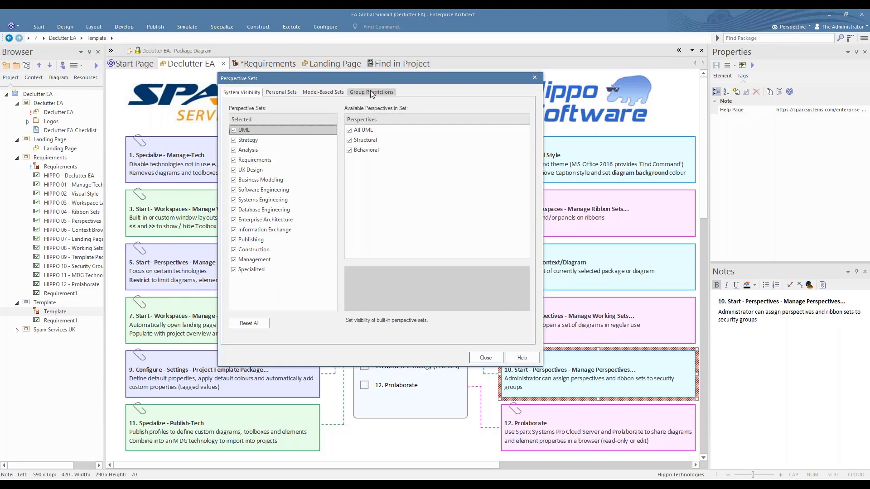
left_click(370, 92)
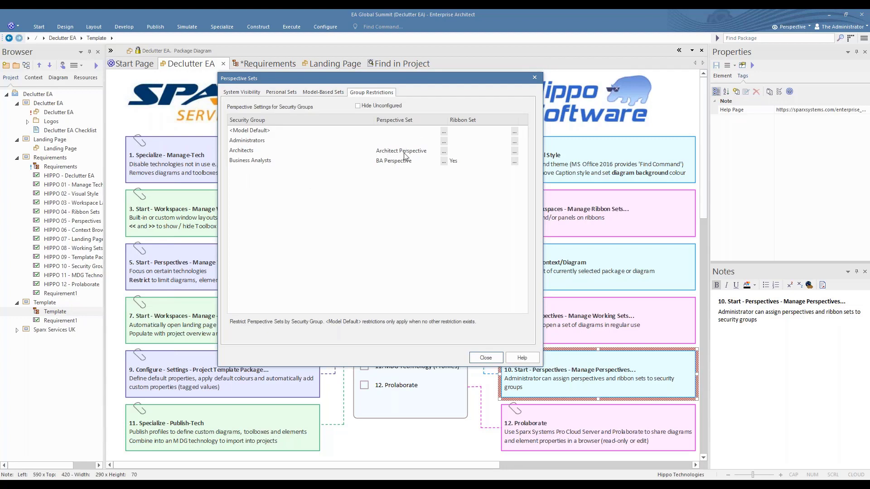
left_click(444, 152)
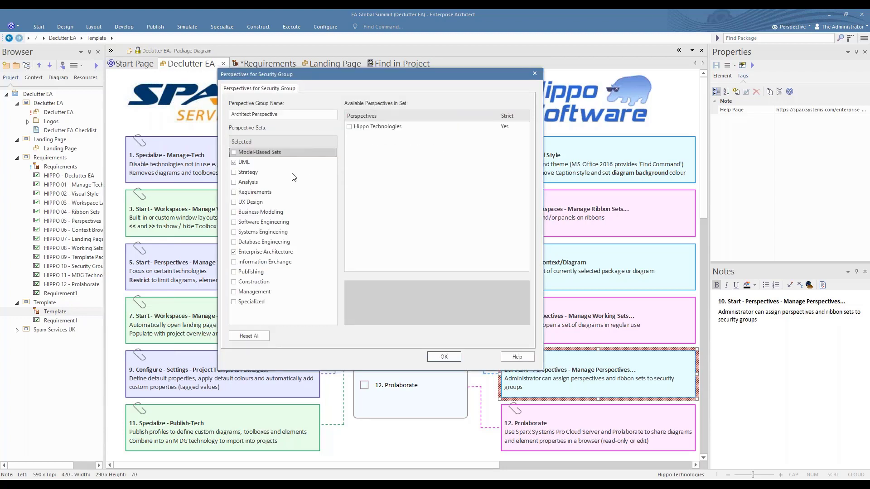
left_click(249, 162)
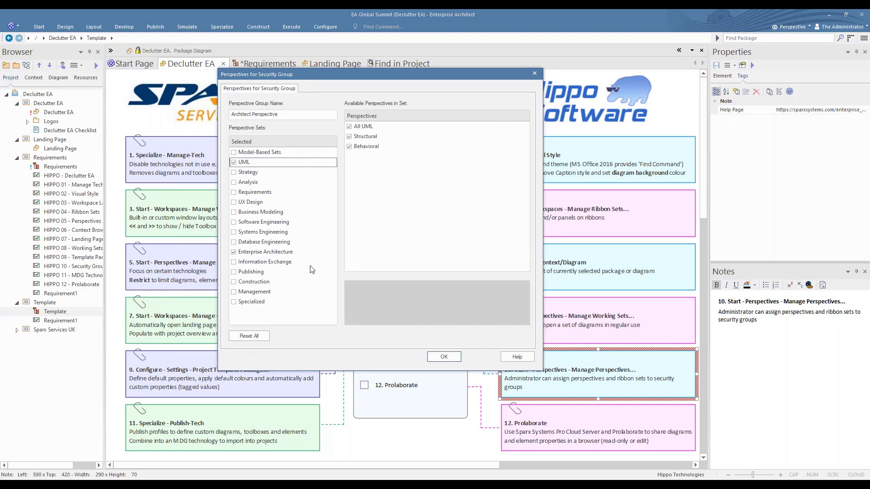
left_click(252, 257)
left_click(251, 257)
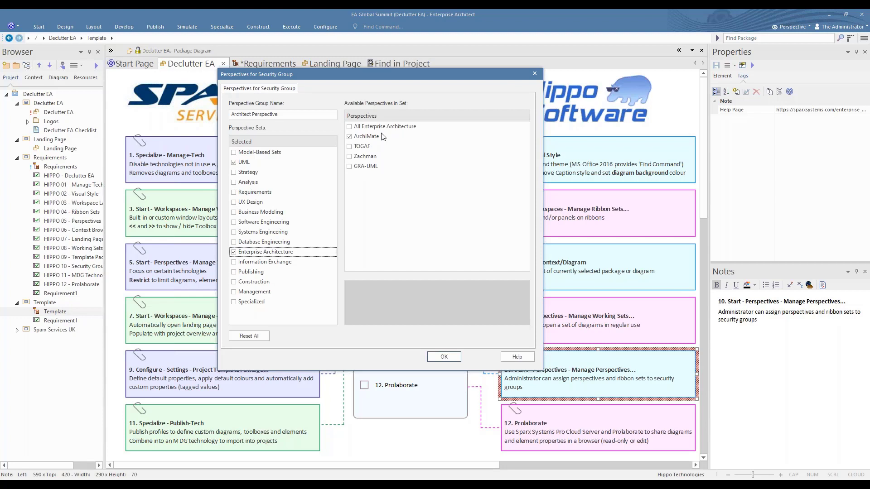
left_click(448, 357)
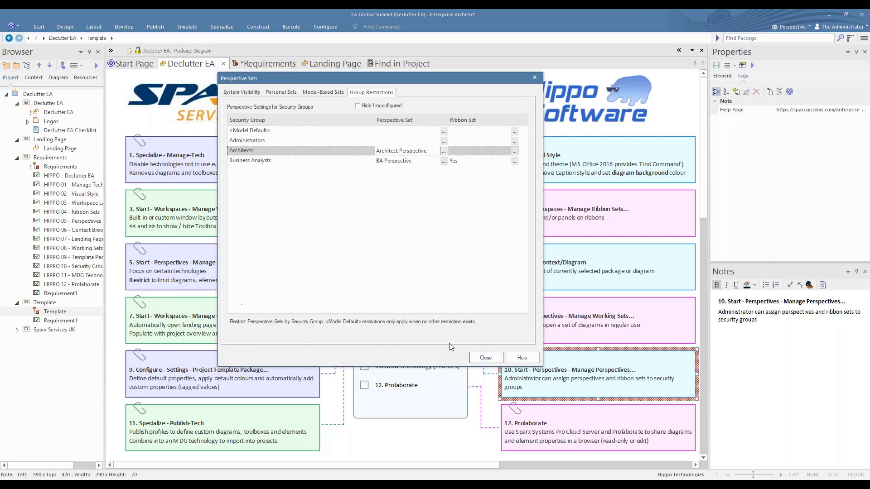
Give Business Analysts the BA Perspective and a ribbon set without Develop, Simulate, Construct, Execute.
left_click(444, 162)
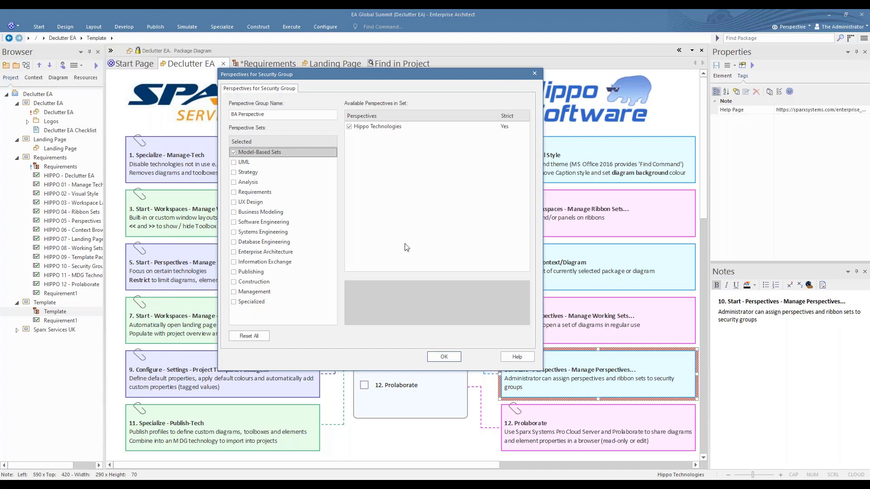
left_click(440, 357)
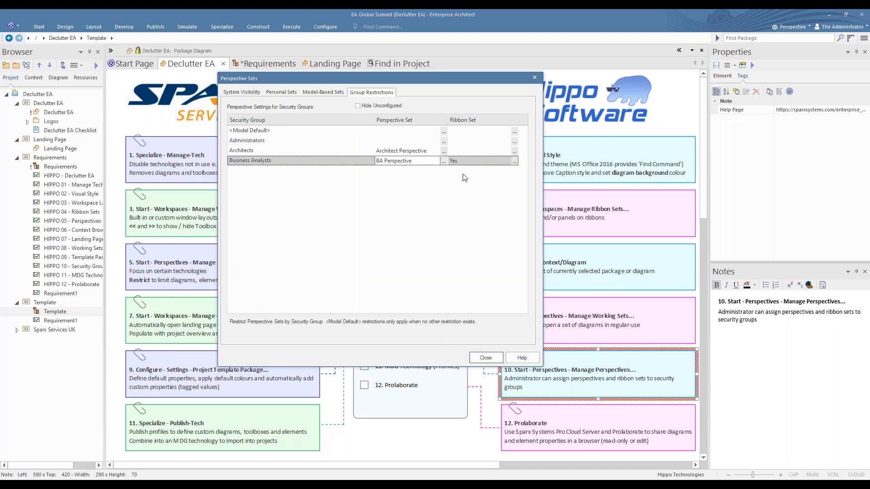
left_click(514, 162)
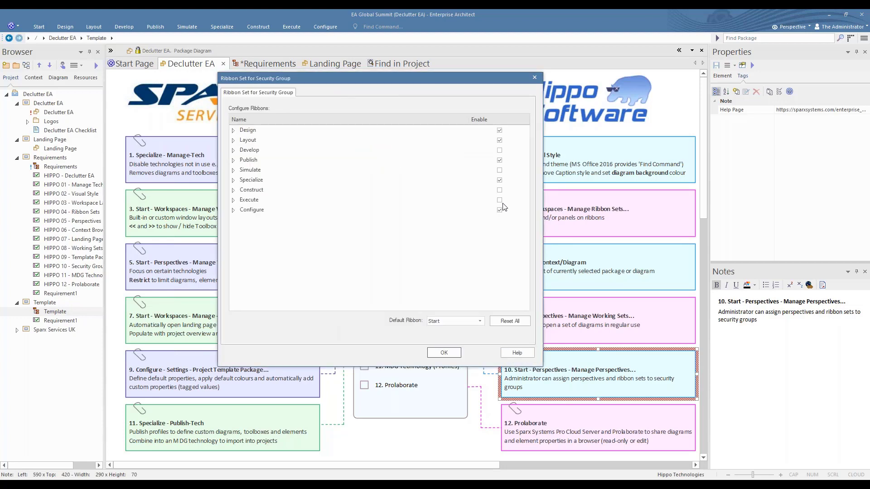
left_click(457, 352)
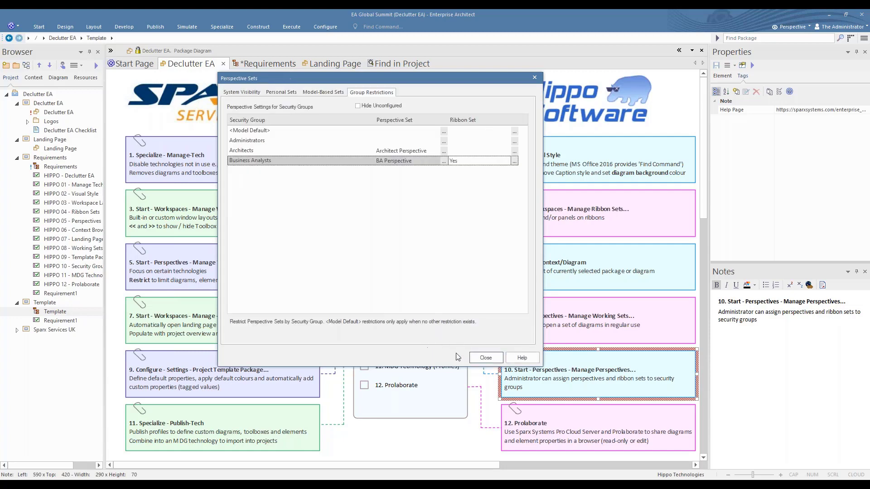
left_click(486, 358)
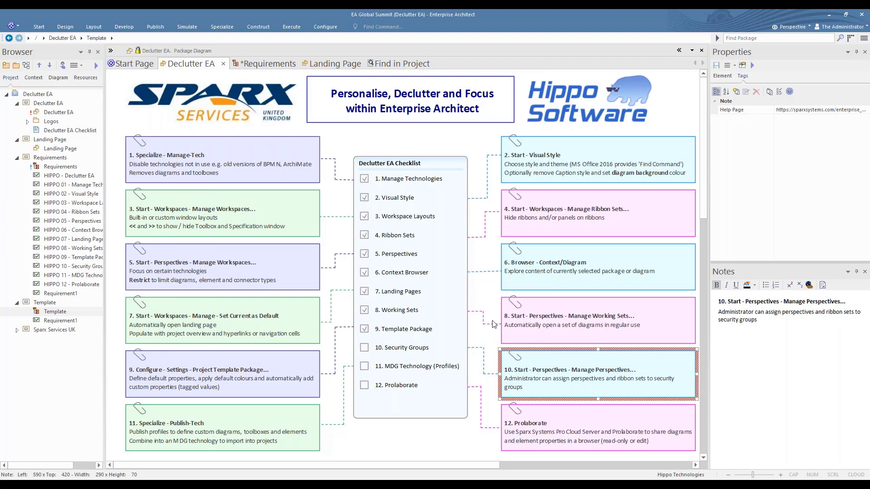
Log in as the Business Analysts user with its user ID and password, then return to the diagram.
left_click(838, 29)
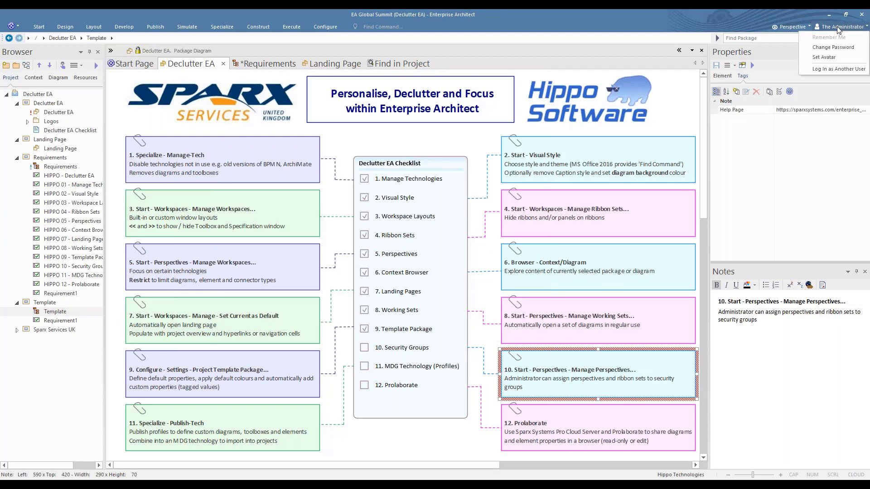
left_click(825, 69)
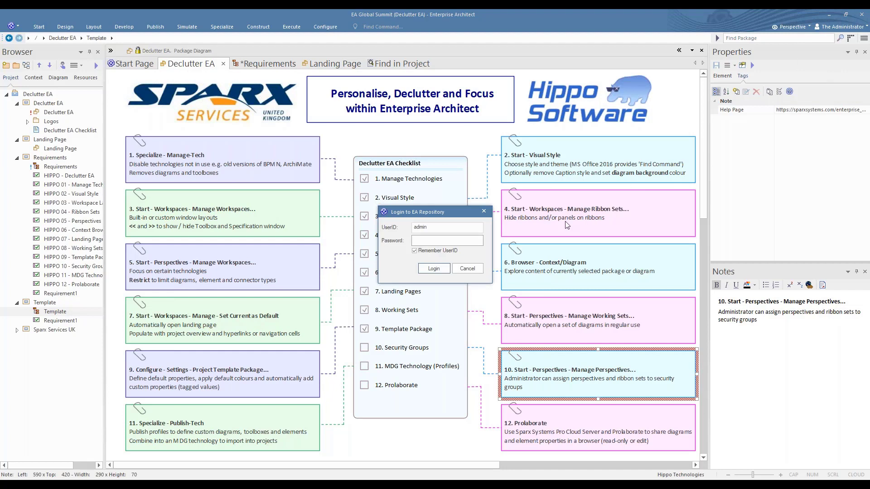
double_click(430, 228)
type("Hippo")
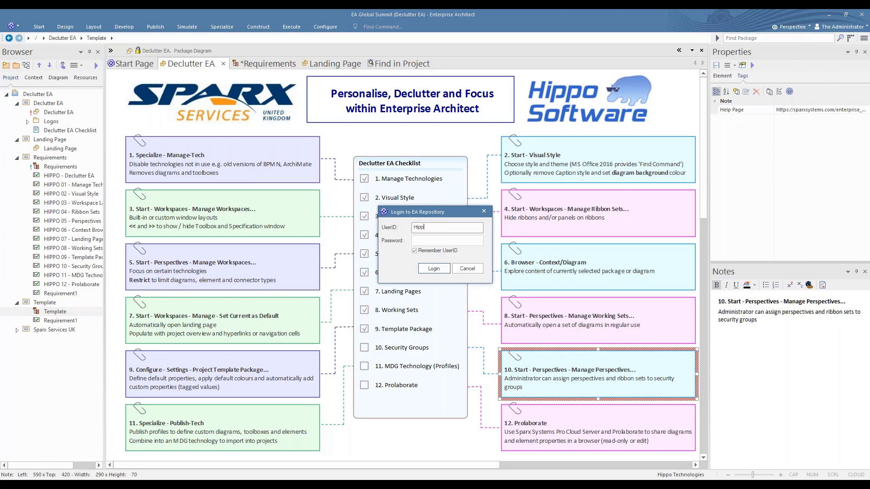
left_click(417, 240)
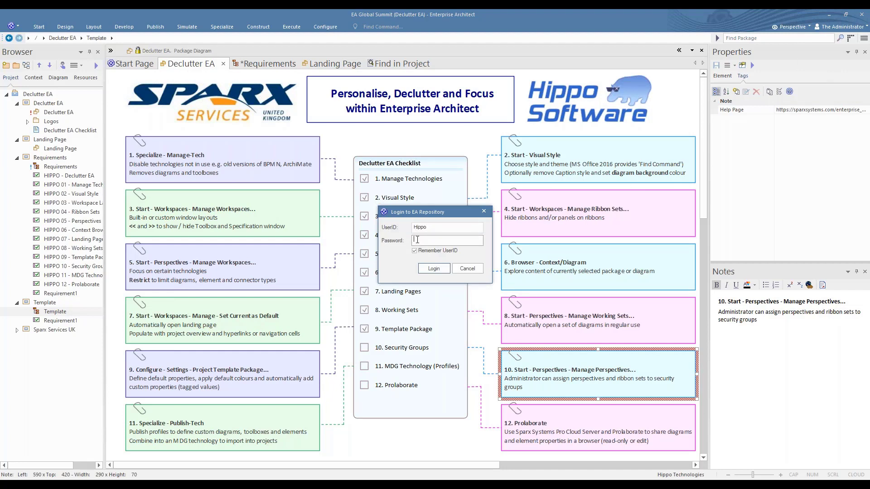
type("password")
left_click(433, 269)
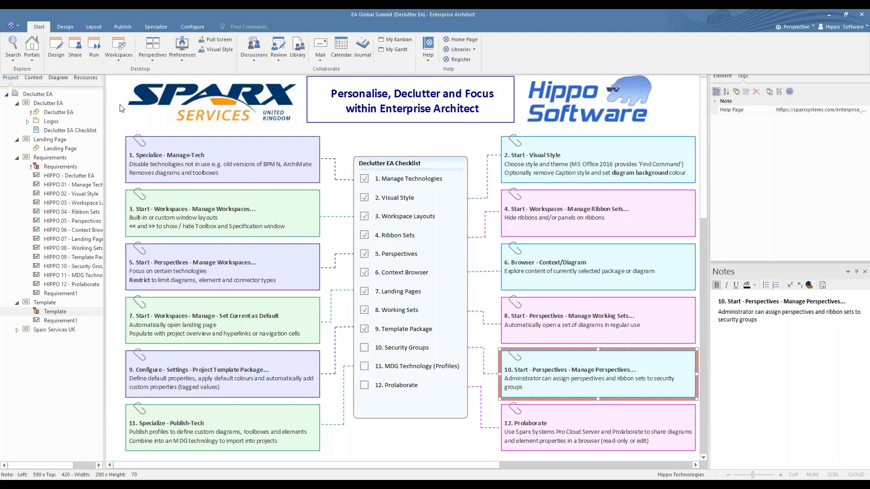
left_click(135, 116)
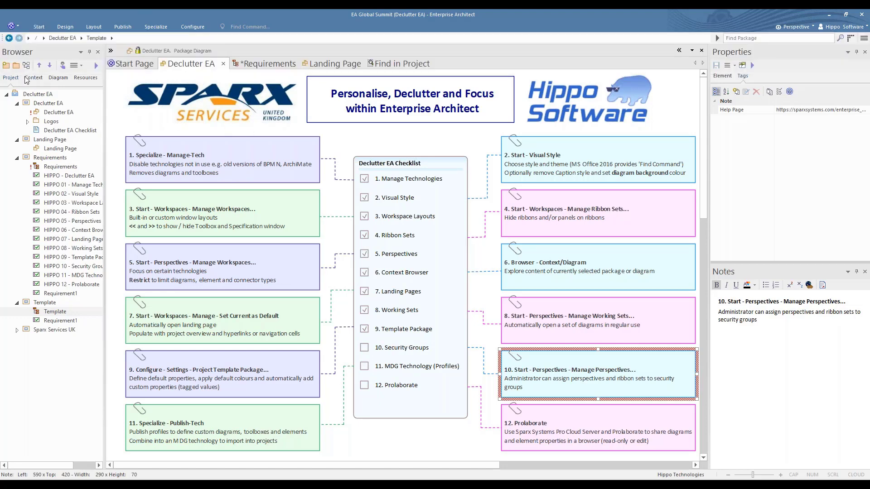
left_click(26, 65)
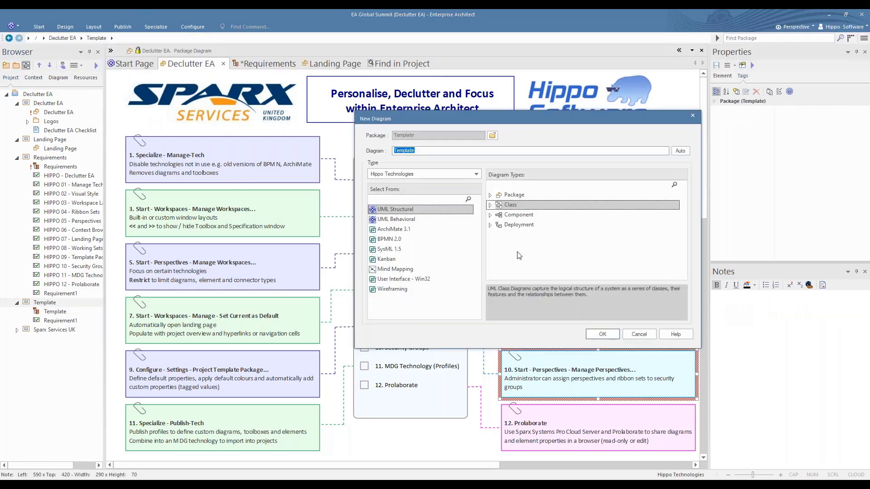
left_click(478, 175)
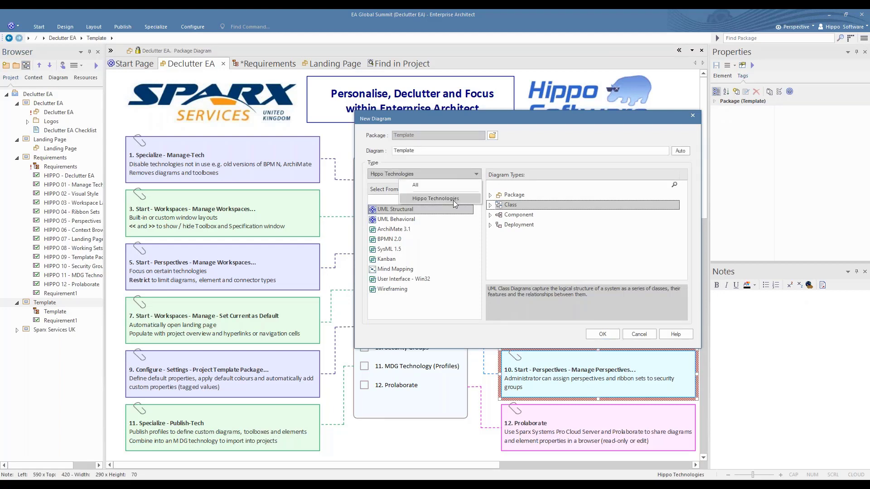
left_click(453, 200)
left_click(414, 210)
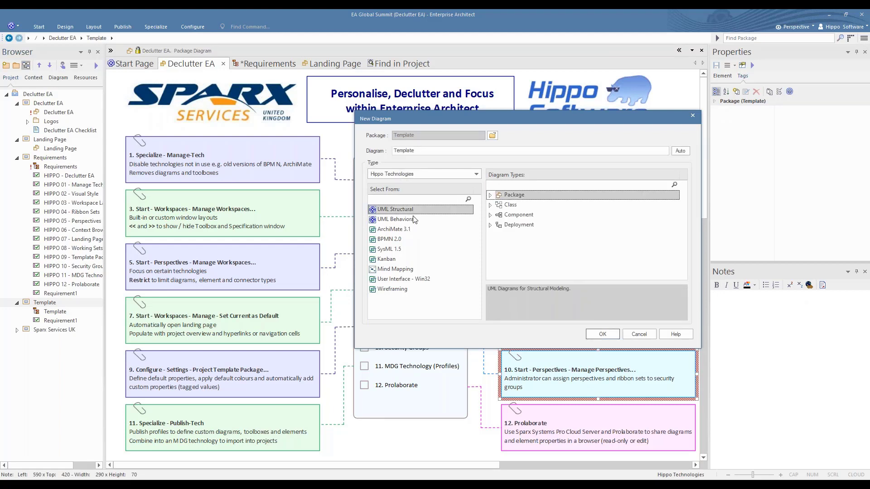
left_click(414, 219)
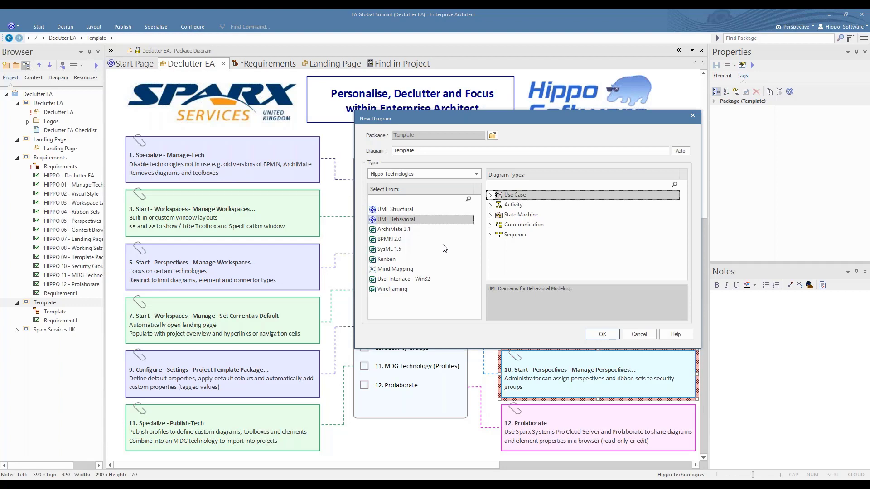
left_click(389, 240)
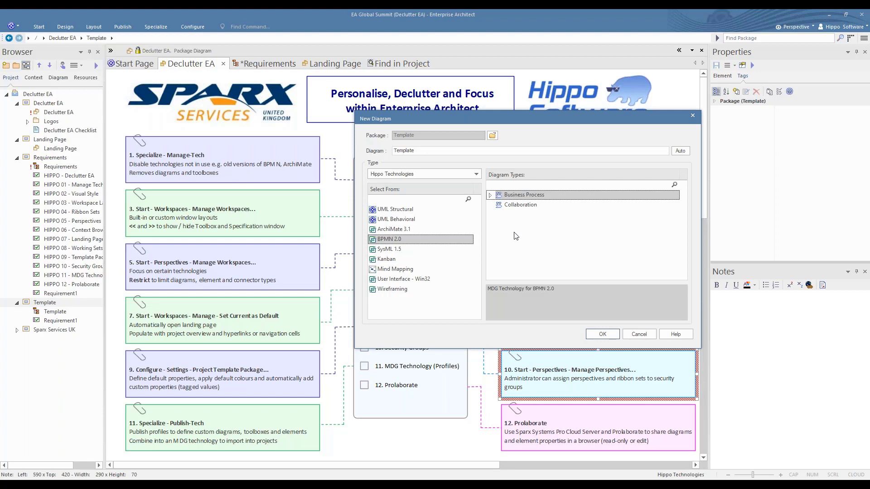
left_click(637, 335)
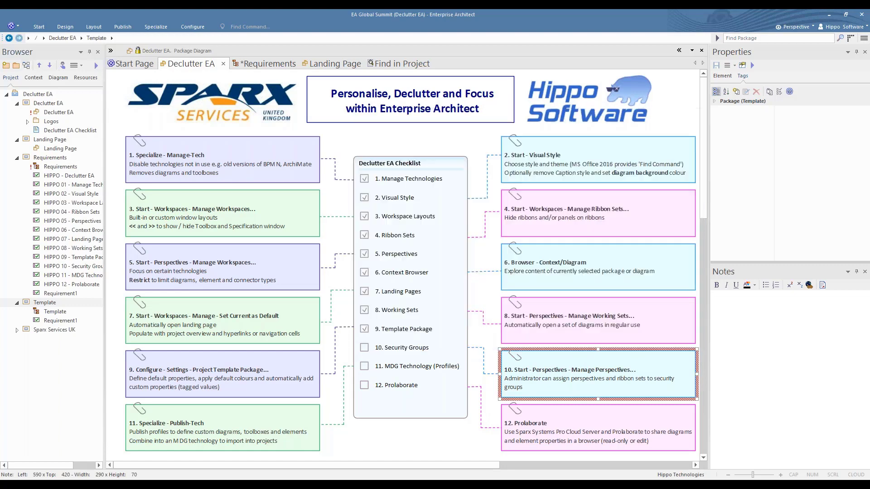
Tick 10. Security Groups and review the Project Template Package, Manage Perspectives and Publish-Tech notes.
left_click(364, 347)
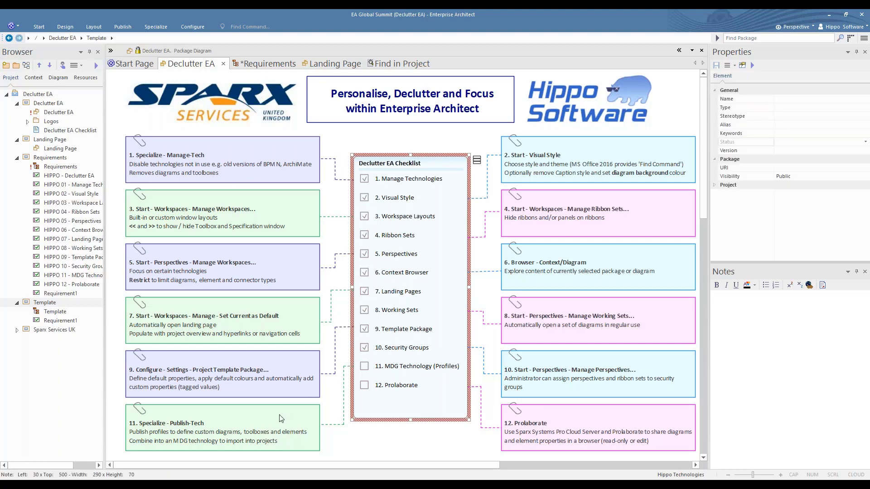
left_click(281, 381)
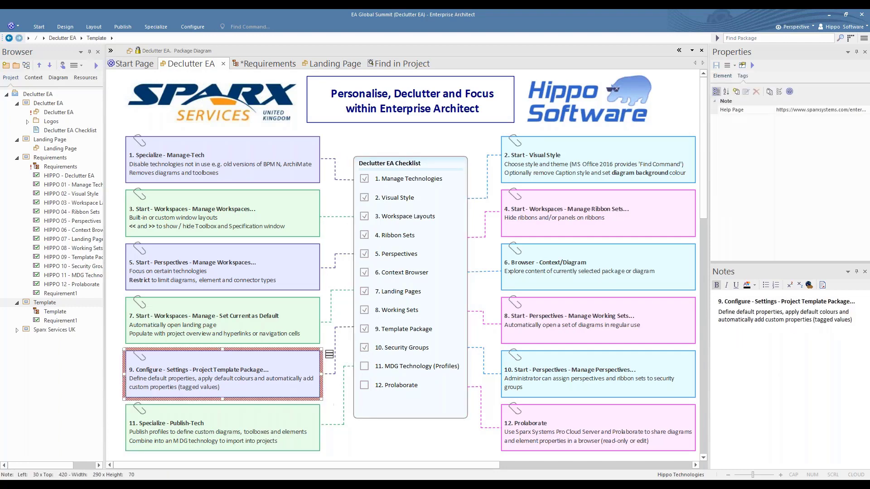
left_click(575, 387)
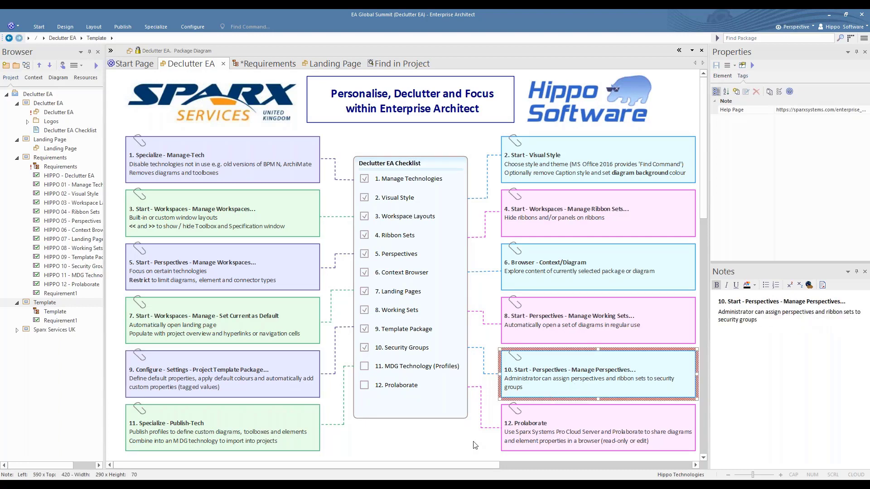
left_click(308, 437)
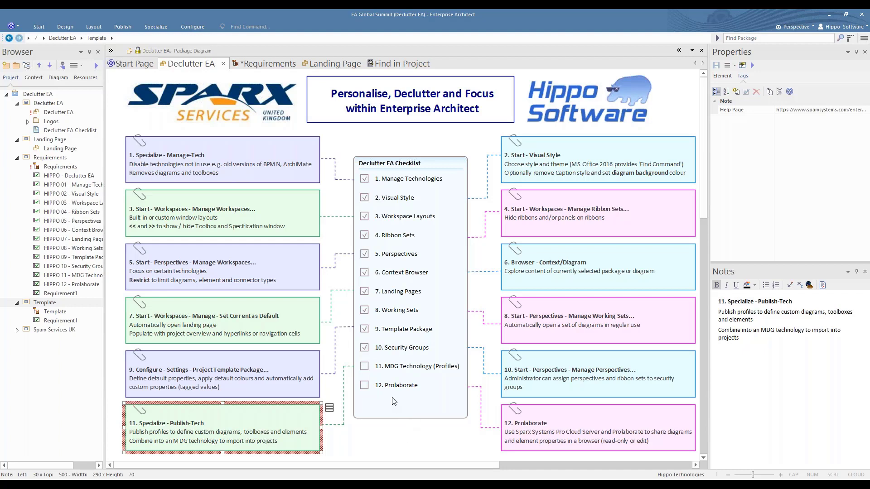
Tick 11. MDG Technology (Profiles), read the Prolaborate note, and minimize EA to reveal the dashboard.
left_click(364, 367)
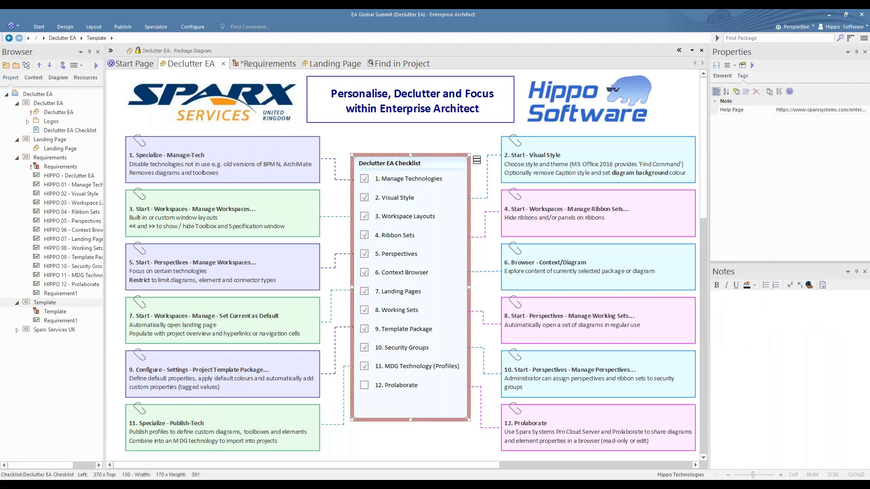
left_click(608, 426)
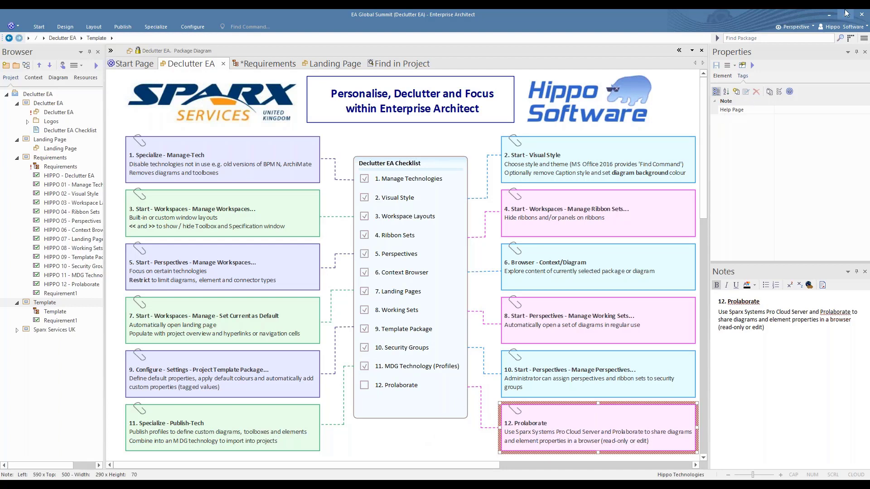
left_click(829, 16)
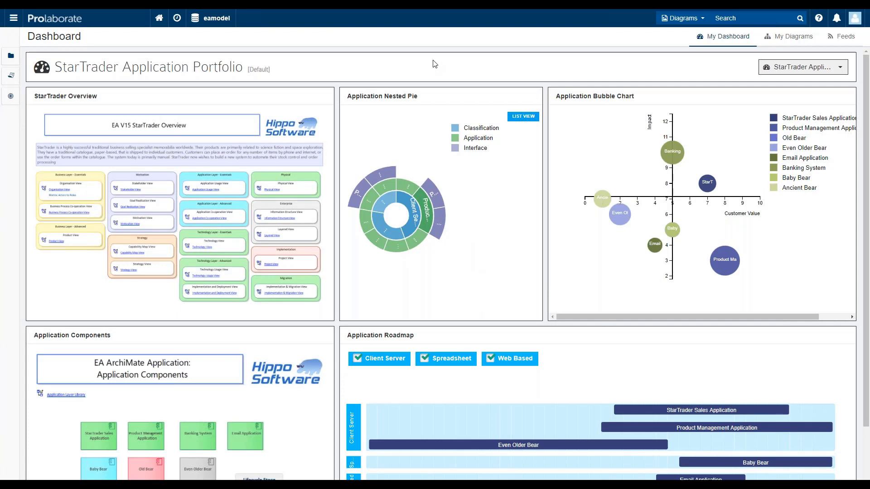
Open the Application Components diagram from My Diagrams and show StarTrader Sales Application's attributes.
left_click(782, 38)
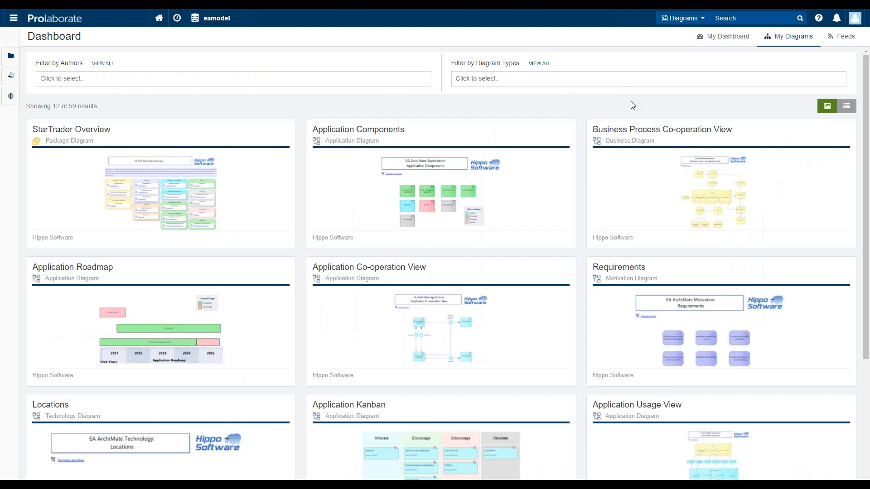
left_click(530, 193)
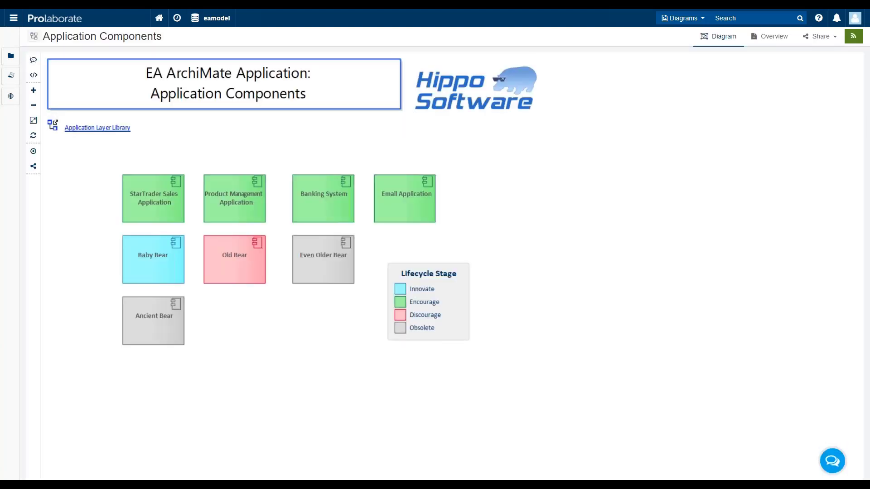
left_click(140, 195)
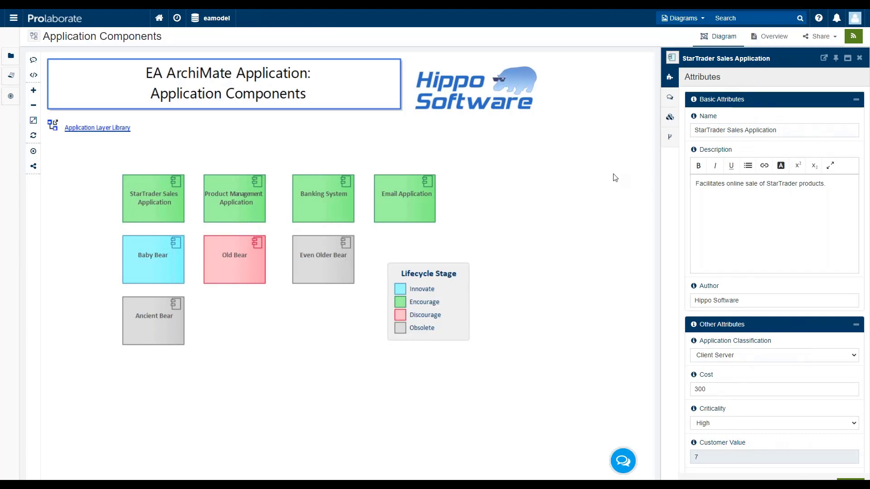
Collapse Basic Attributes, check Application Classification values unchanged, and return to the portfolio dashboard.
left_click(857, 104)
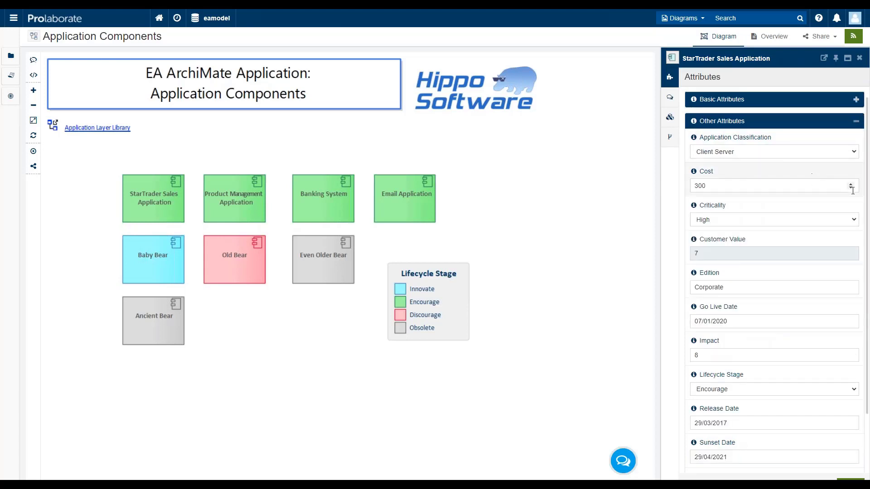
left_click(855, 153)
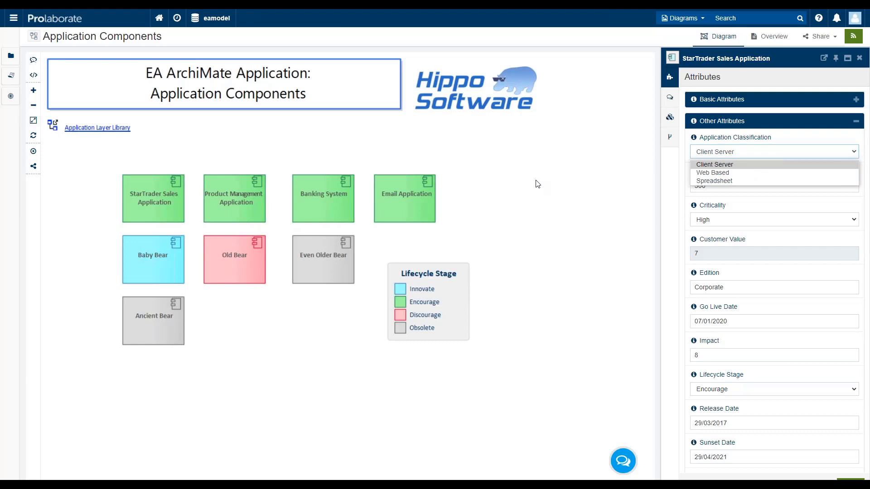
left_click(158, 19)
left_click(159, 19)
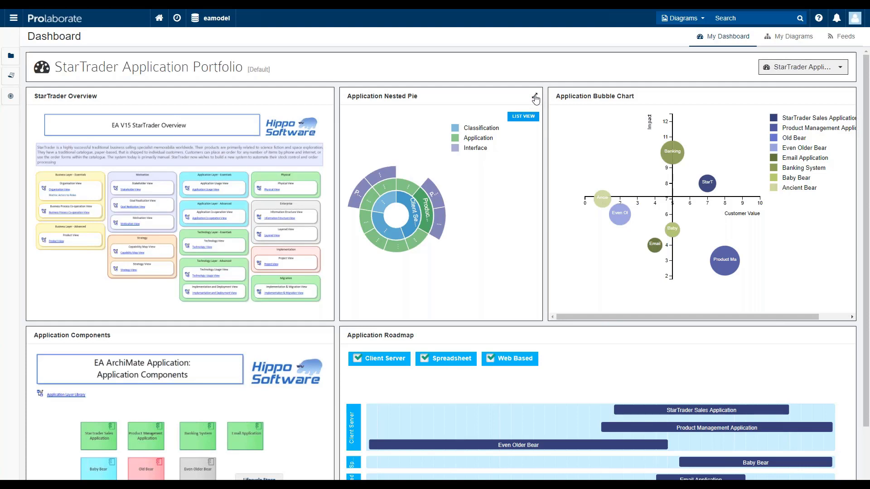
left_click(535, 97)
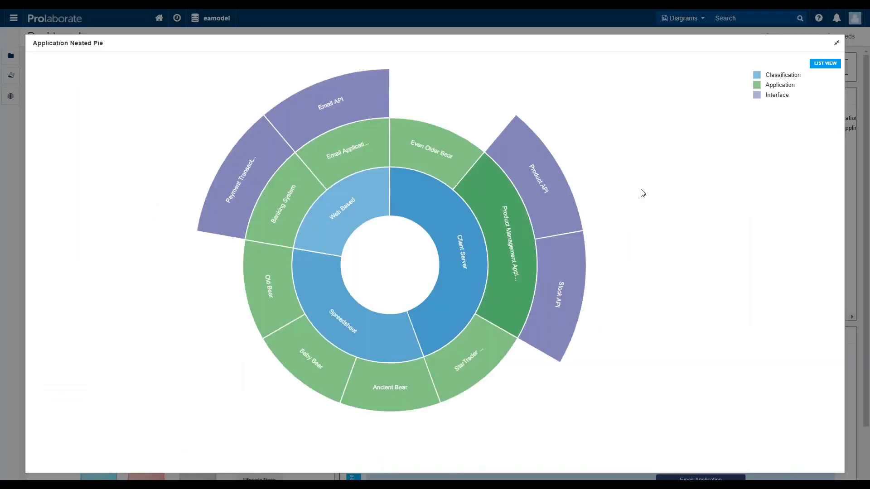
mouse_move(460, 297)
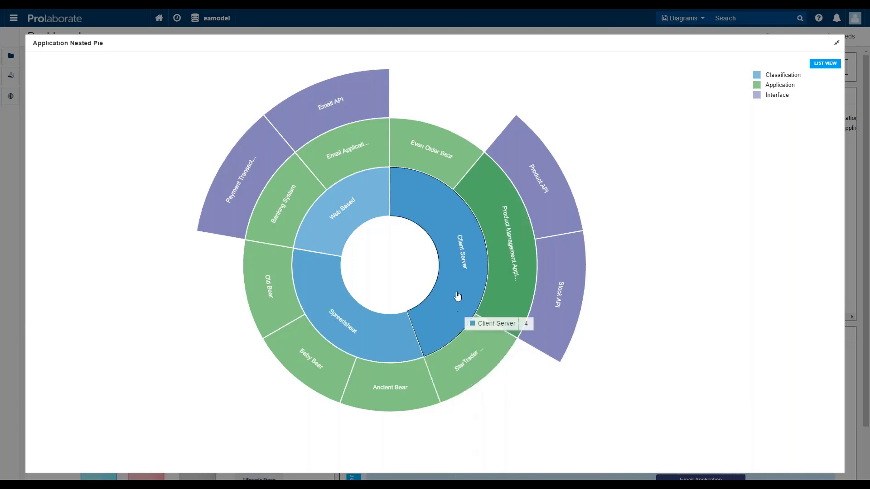
left_click(458, 267)
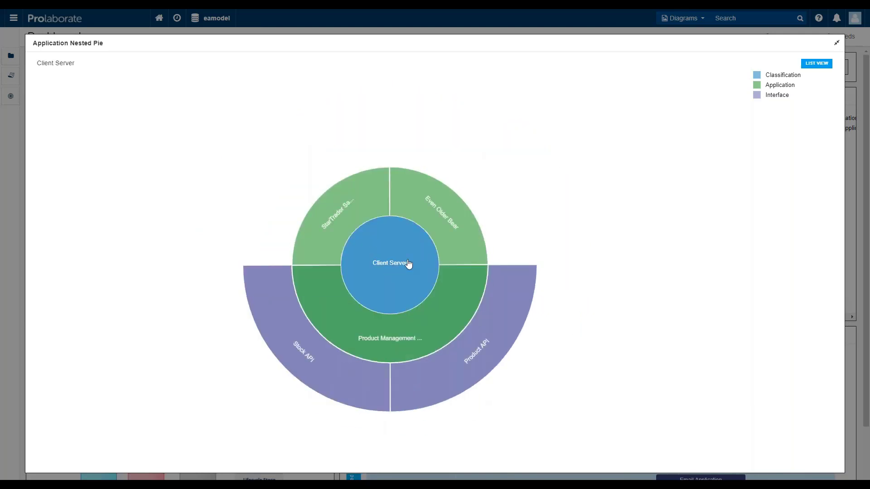
left_click(423, 319)
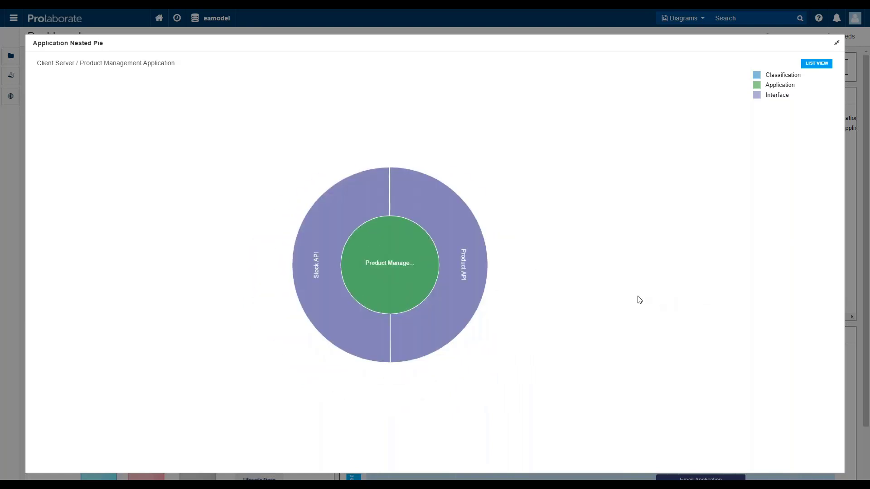
left_click(412, 278)
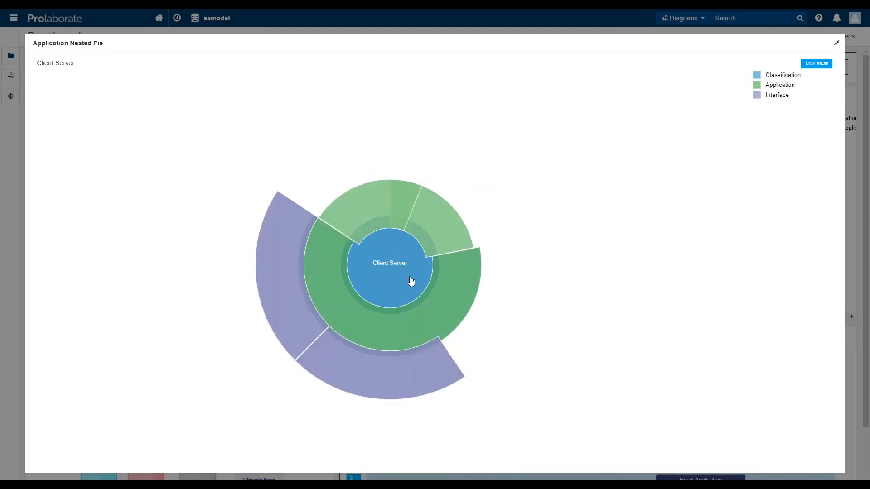
left_click(394, 260)
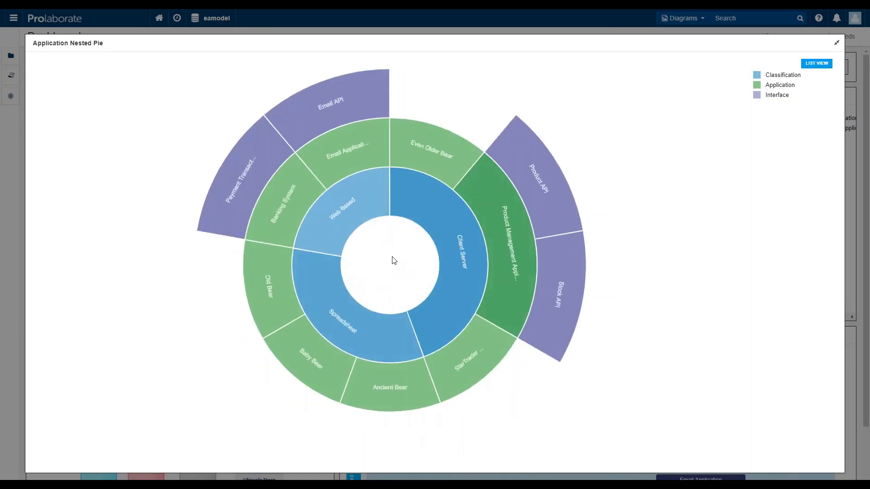
left_click(351, 216)
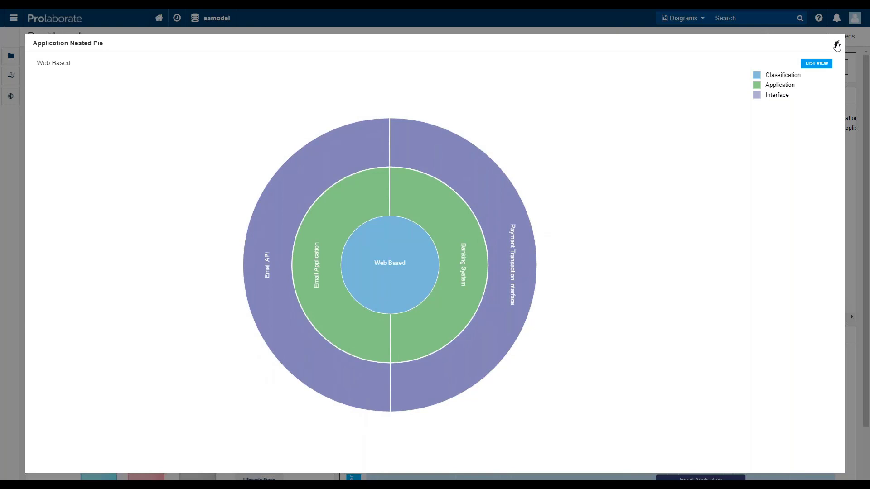
left_click(837, 44)
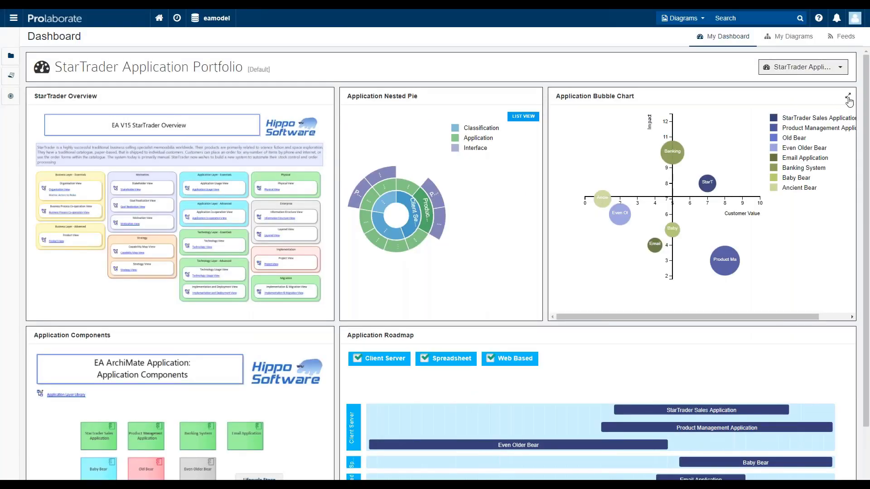
left_click(848, 97)
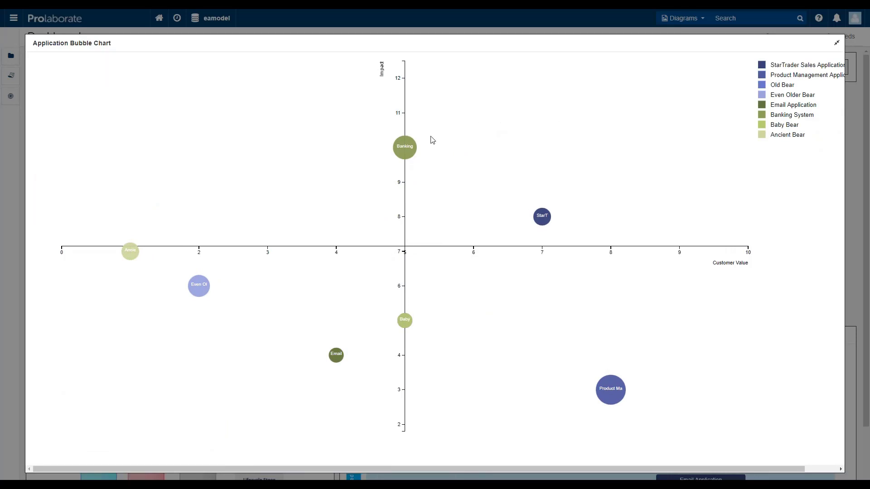
mouse_move(408, 150)
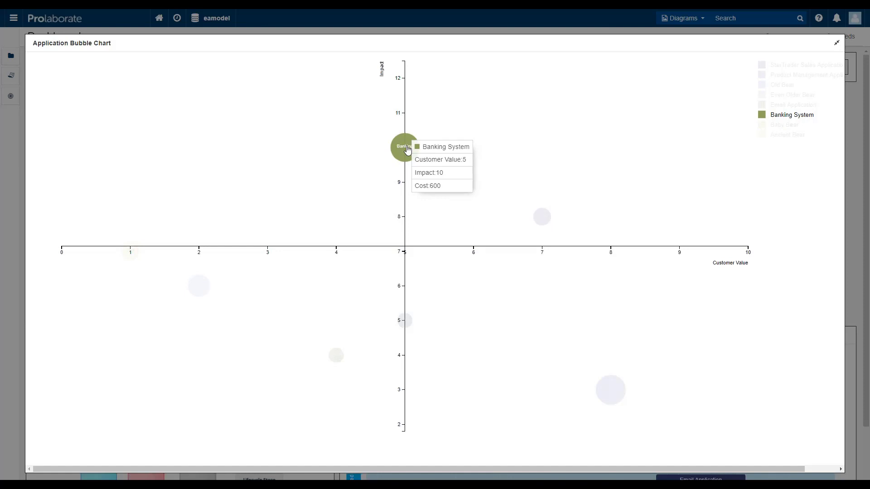
mouse_move(544, 216)
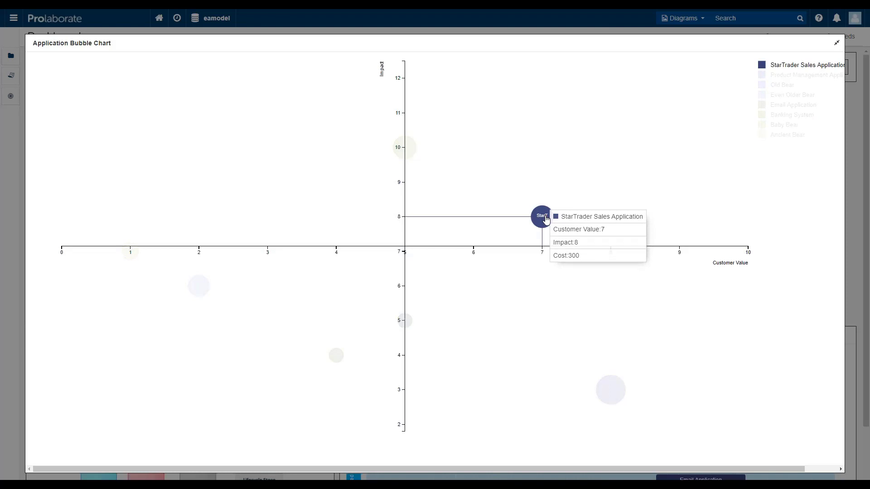
left_click(837, 43)
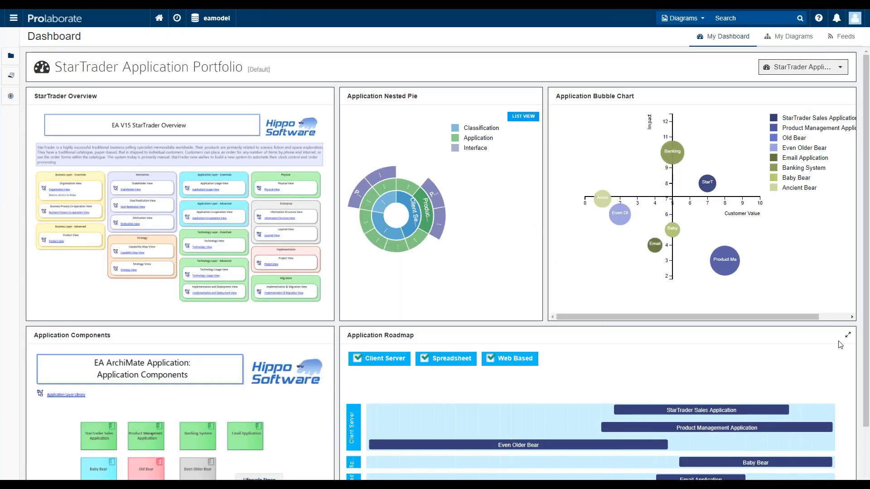
Maximize the Application Roadmap, hide the Spreadsheet applications, then restore the normal view.
left_click(848, 336)
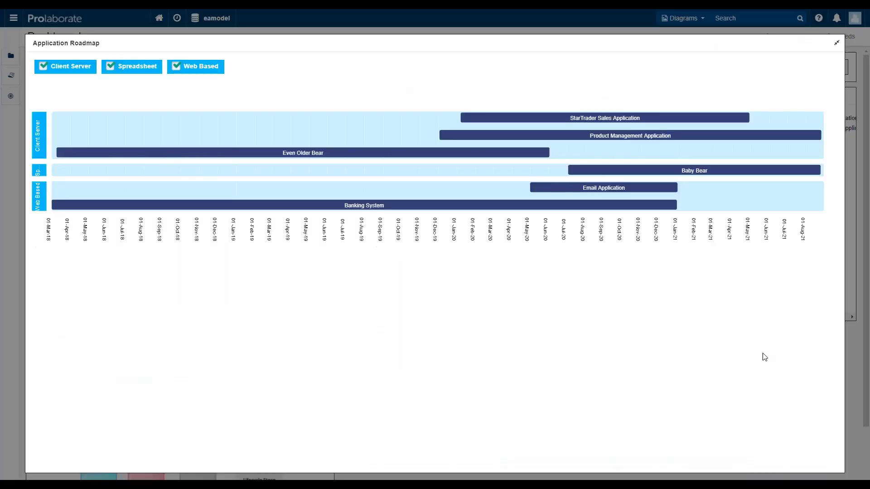
mouse_move(345, 156)
left_click(112, 68)
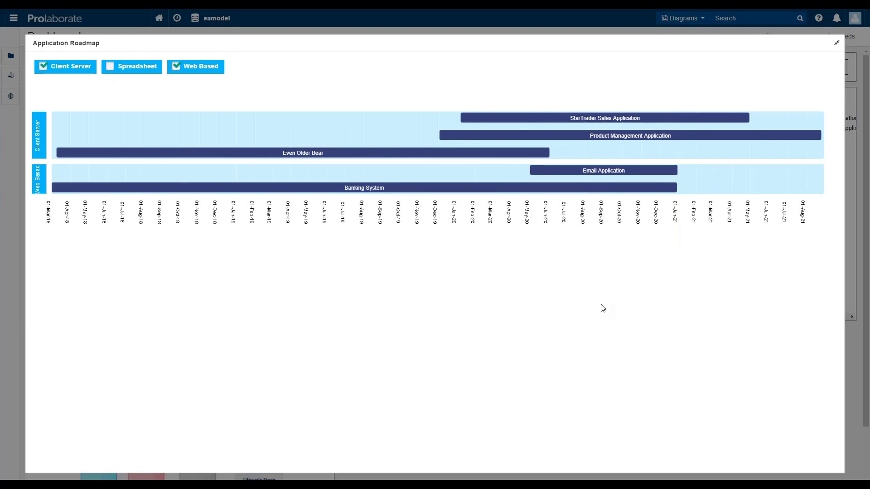
left_click(837, 44)
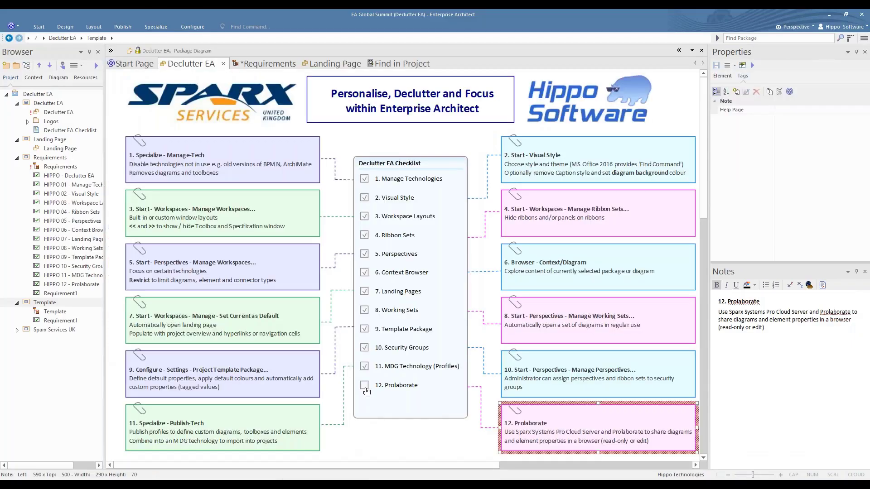
Select the checklist, expand Sparx Services UK in the Browser, and open its package diagram.
left_click(367, 393)
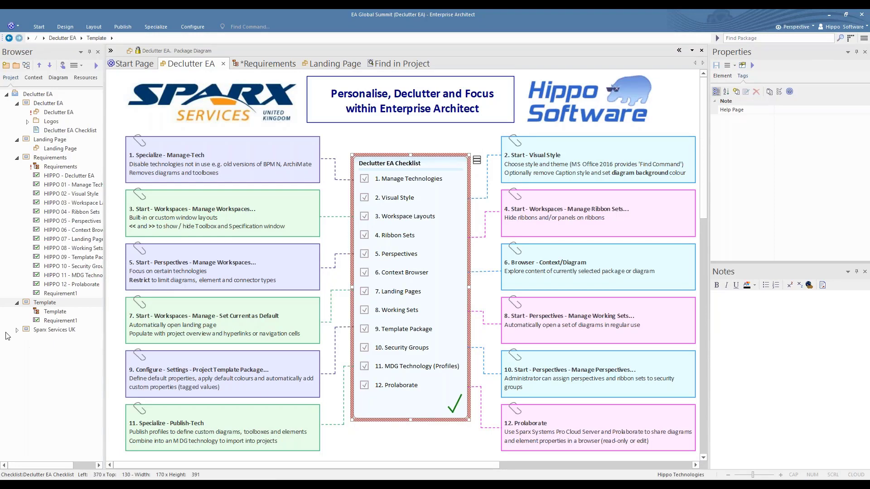
left_click(16, 333)
left_click(17, 330)
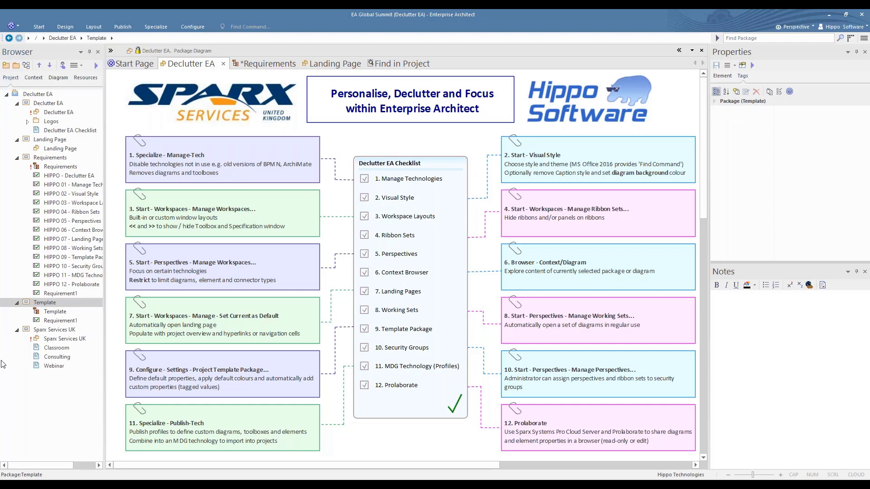
double_click(54, 341)
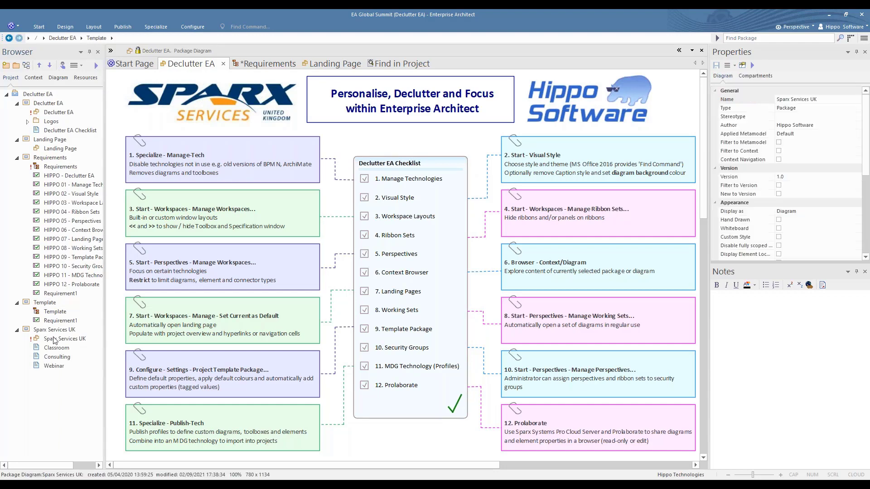